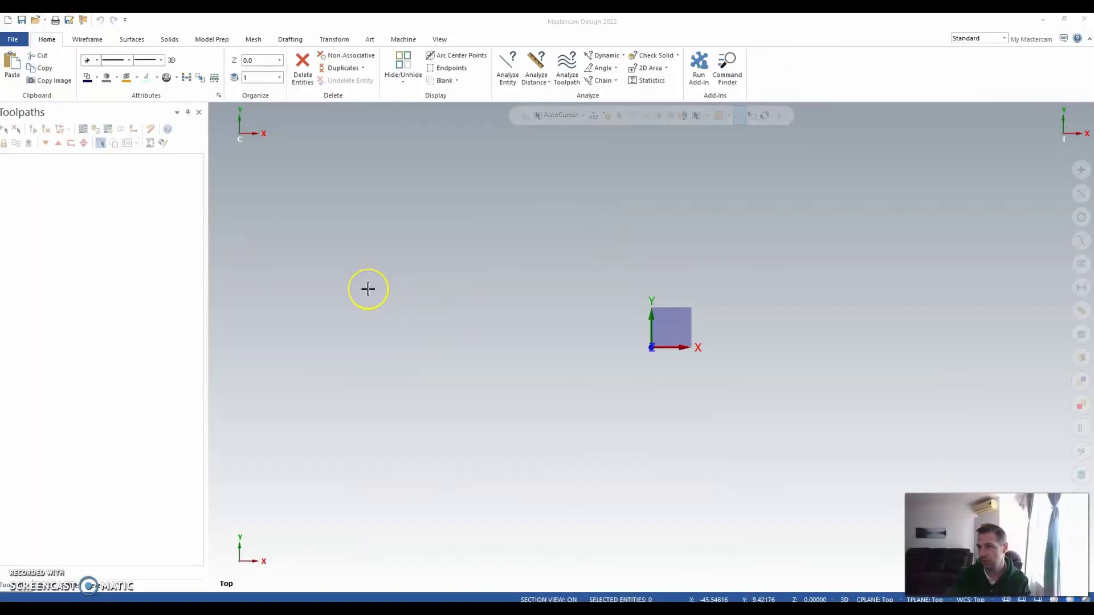
# Open the signature part "B-Pillar Punch - 1 Unified Multiaxis Intro", accepting the switch of system units from metric to inch
pyautogui.rightClick(368, 289)
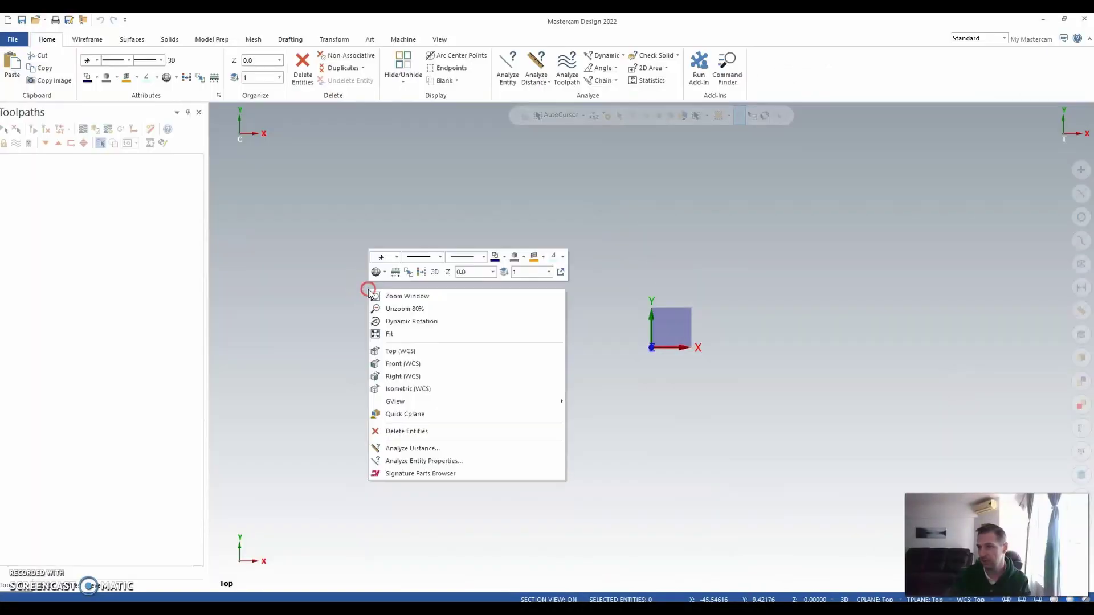
pyautogui.click(405, 477)
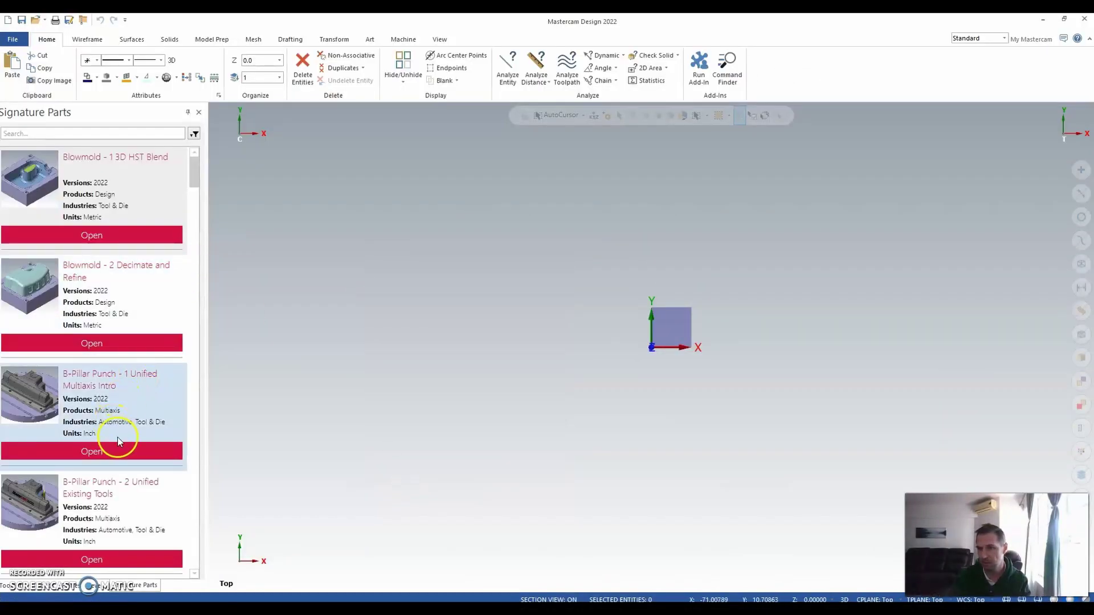
pyautogui.click(118, 449)
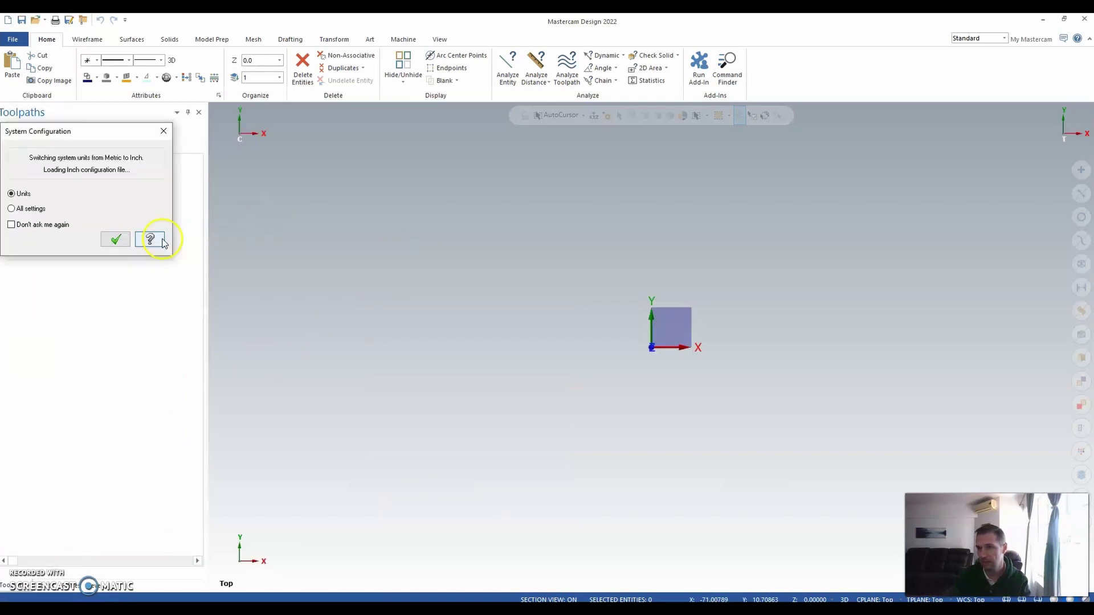
pyautogui.click(116, 239)
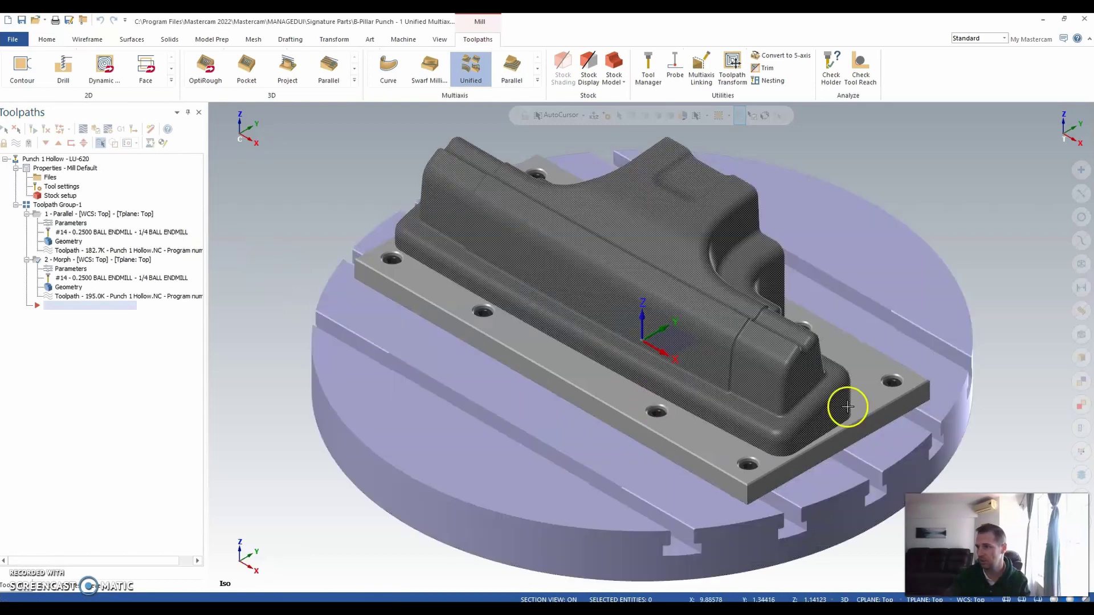
# Examine the punch's curved upper surfaces and the available multiaxis toolpath patterns
pyautogui.scroll(2, 723, 400)
pyautogui.moveTo(722, 400); pyautogui.dragTo(669, 459, button='middle')
pyautogui.scroll(2, 713, 404)
pyautogui.scroll(1, 686, 364)
pyautogui.scroll(1, 674, 310)
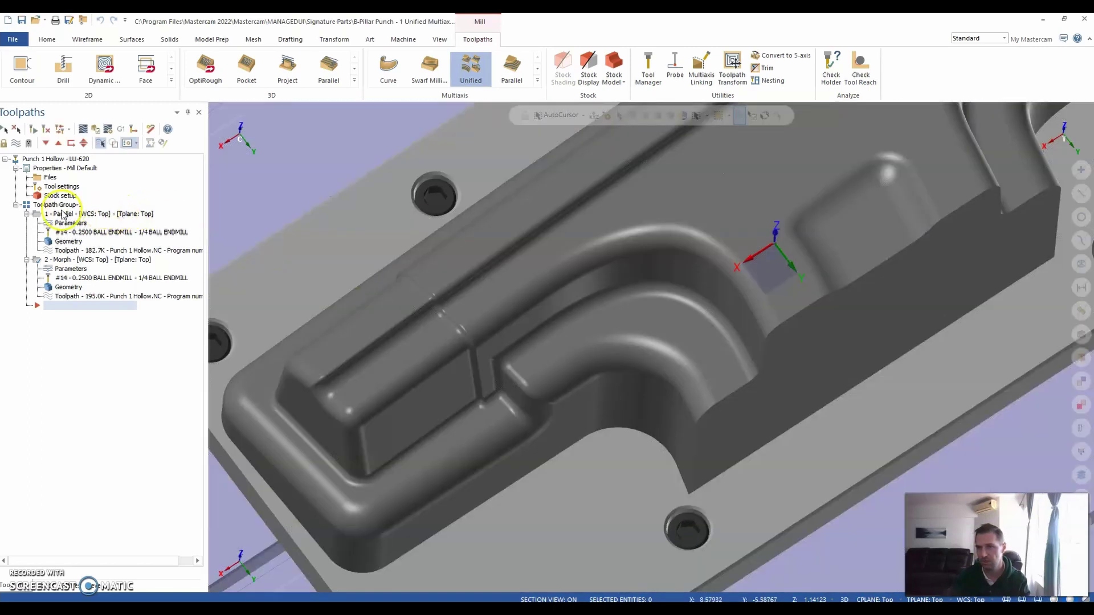
pyautogui.click(537, 84)
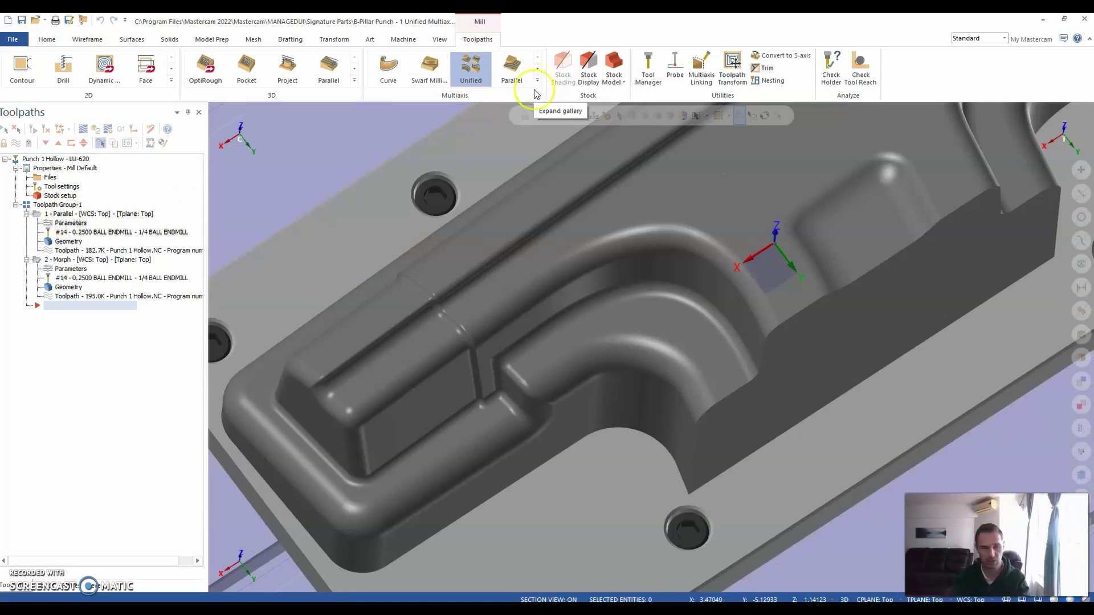
pyautogui.click(537, 81)
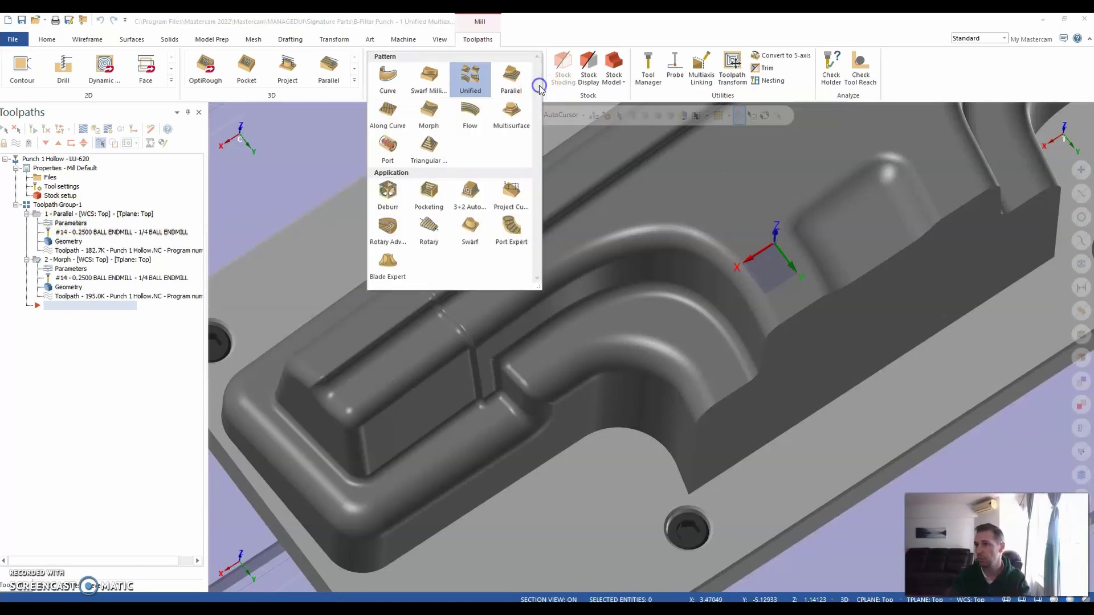
pyautogui.click(473, 120)
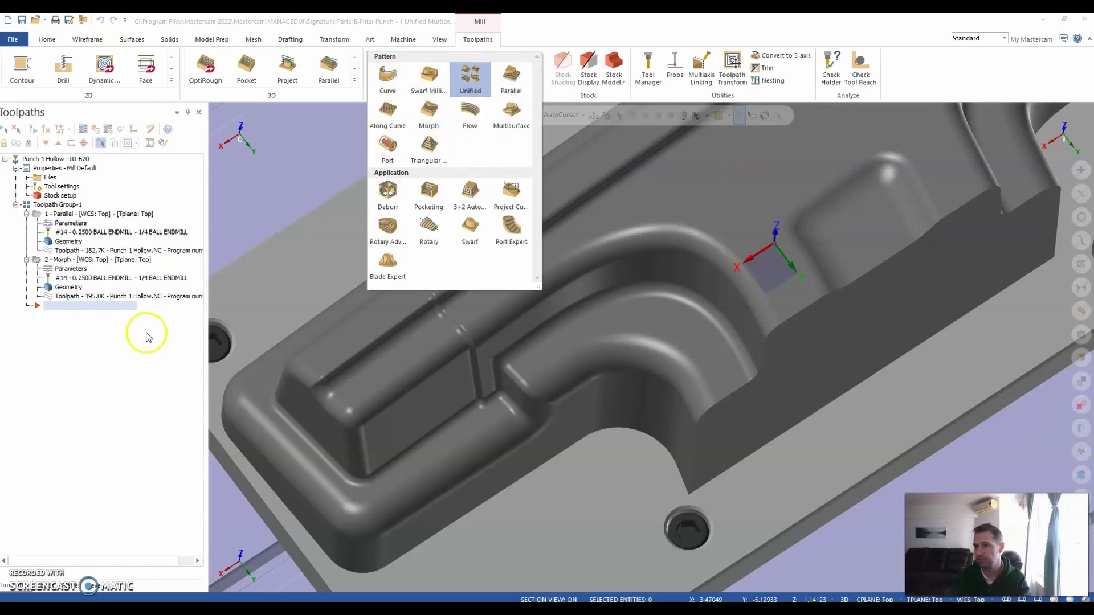
pyautogui.click(116, 415)
# Examine the existing Parallel toolpath on the curved ledge and check its toolpath type, leaving its parameters unchanged
pyautogui.click(64, 214)
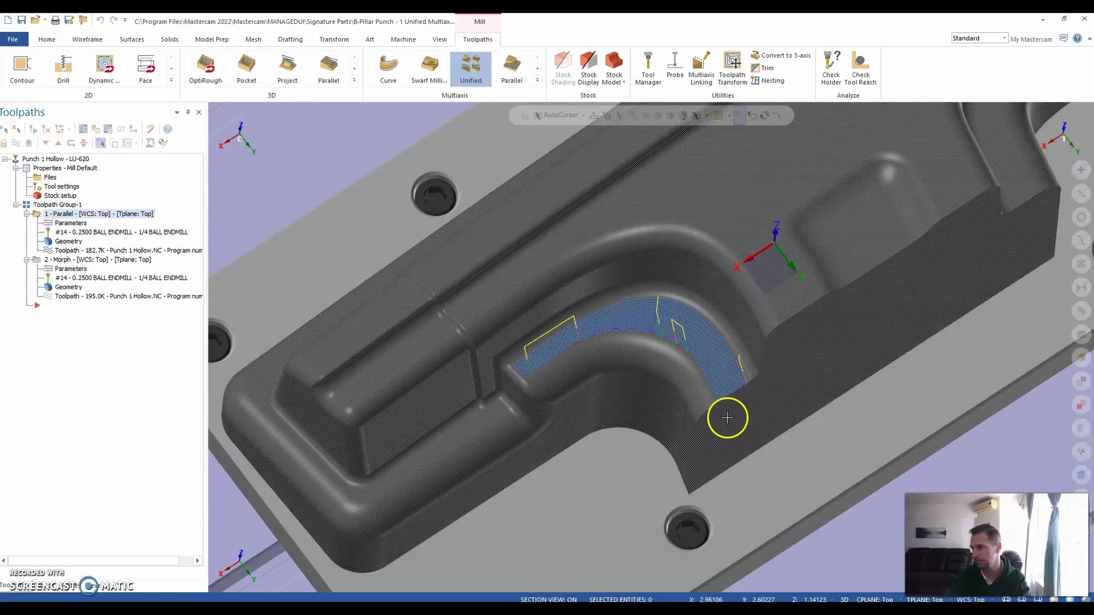
pyautogui.scroll(2, 701, 381)
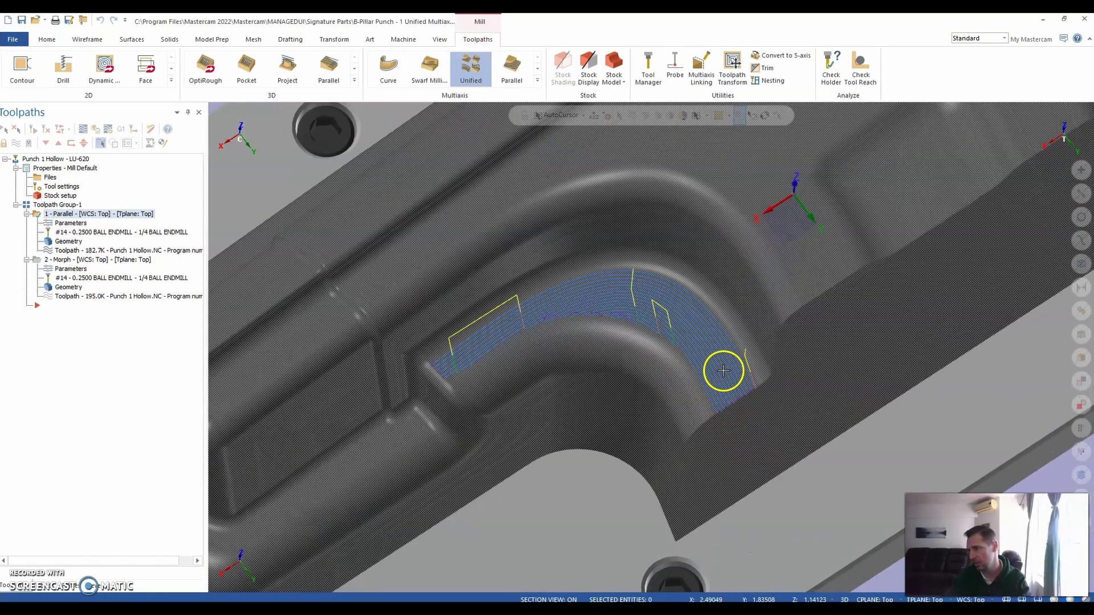
pyautogui.moveTo(581, 356); pyautogui.dragTo(590, 342, button='middle')
pyautogui.scroll(1, 597, 332)
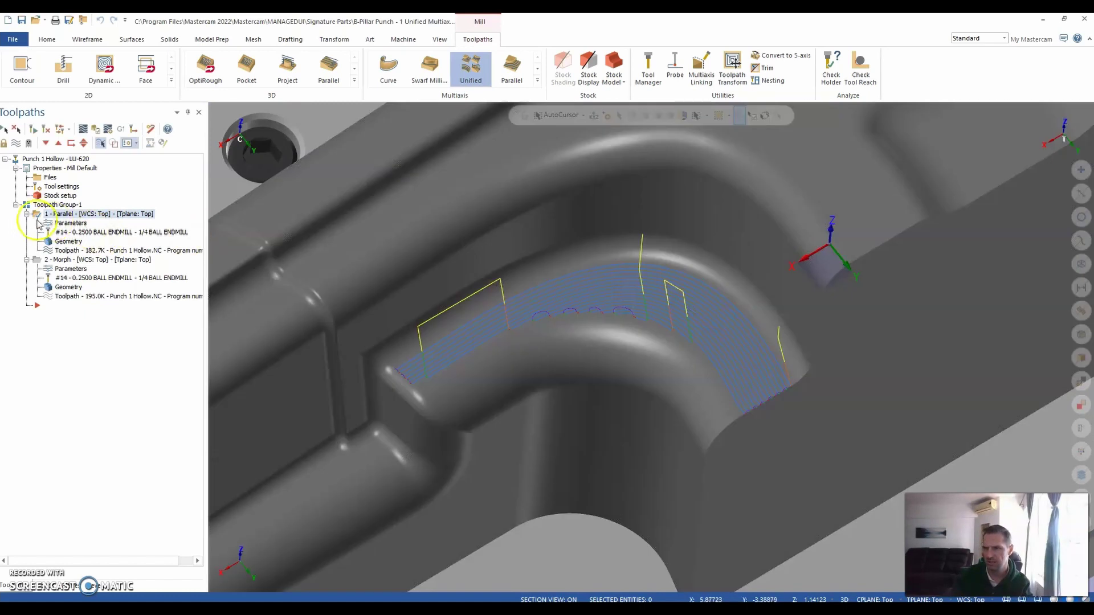
pyautogui.click(68, 223)
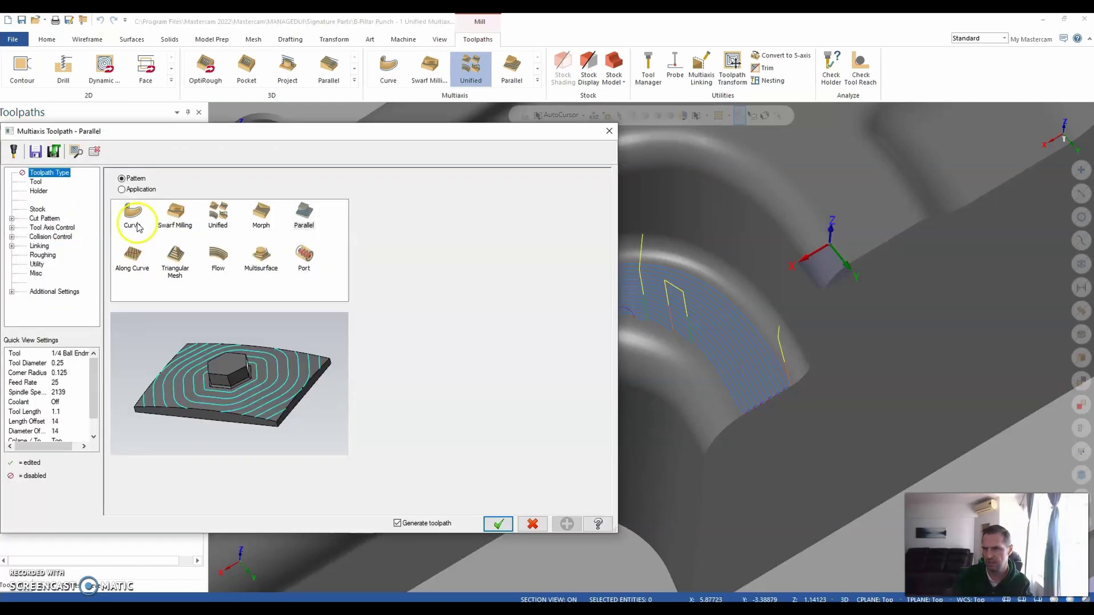
pyautogui.click(306, 218)
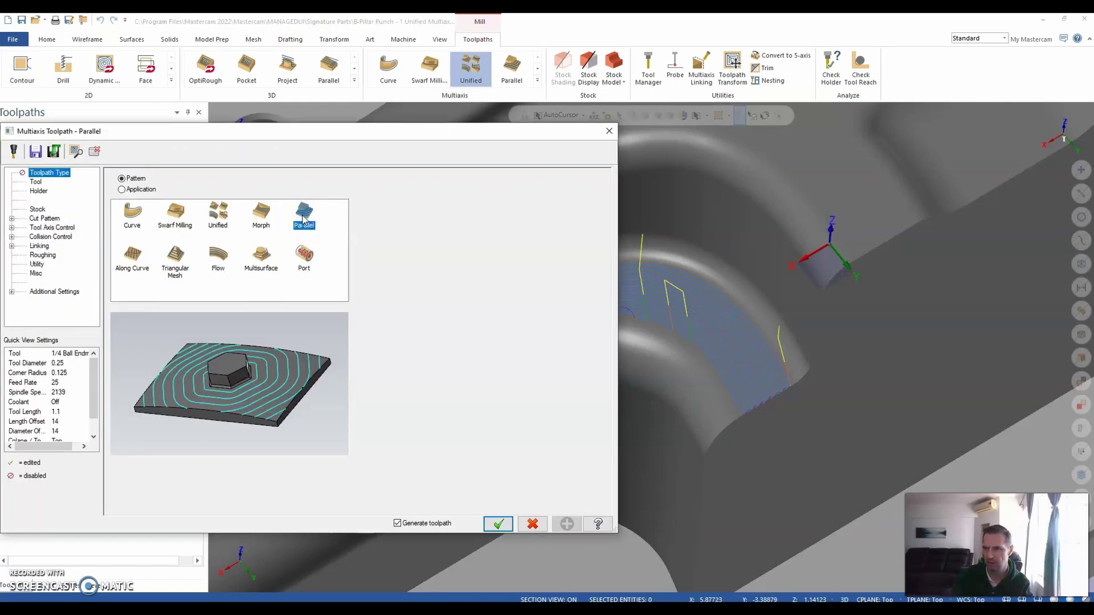
pyautogui.click(532, 524)
# Read the Morph pattern's description and examine the existing Morph toolpath on the curved ledge
pyautogui.click(537, 80)
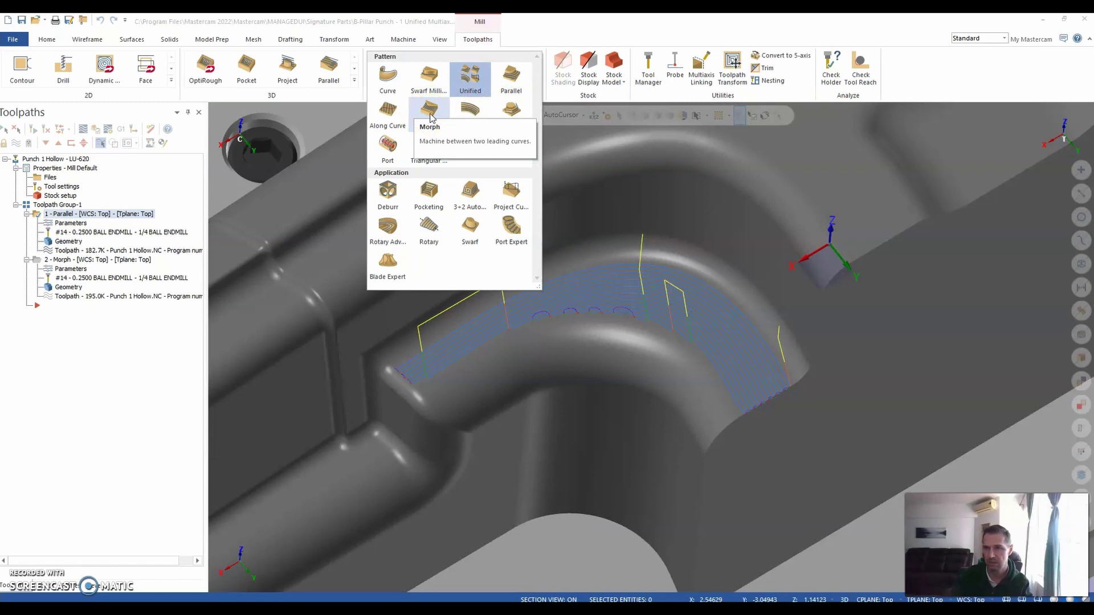
pyautogui.click(85, 369)
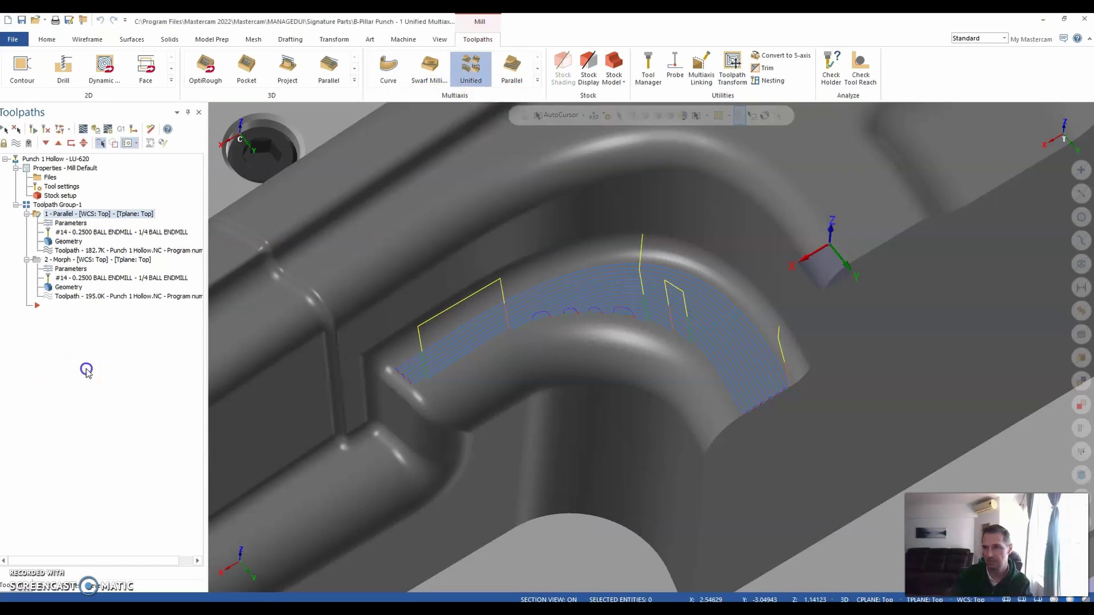
pyautogui.click(73, 272)
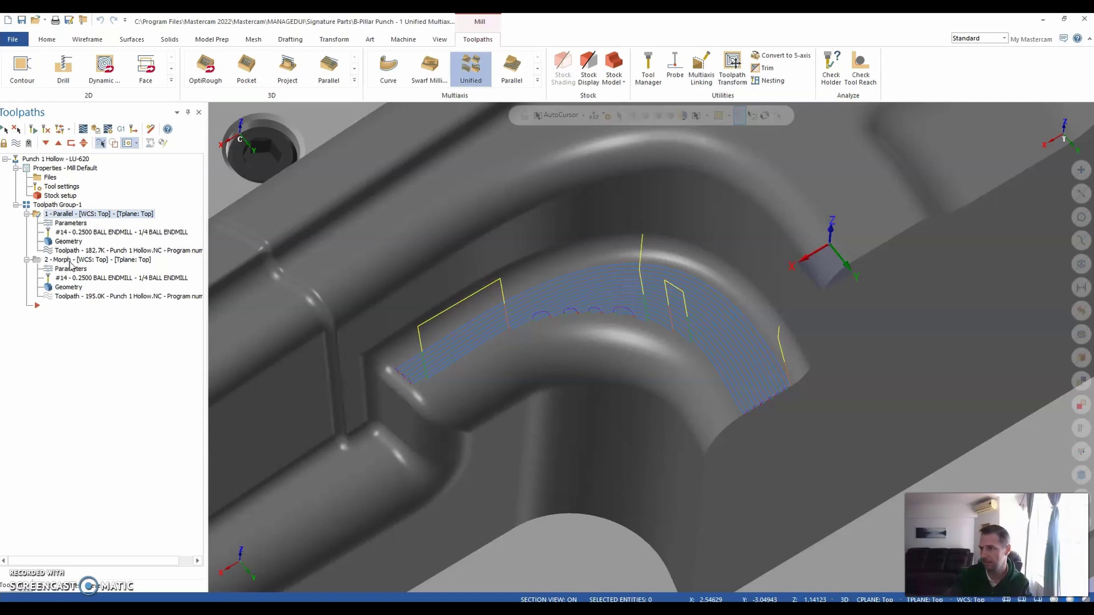
pyautogui.click(71, 261)
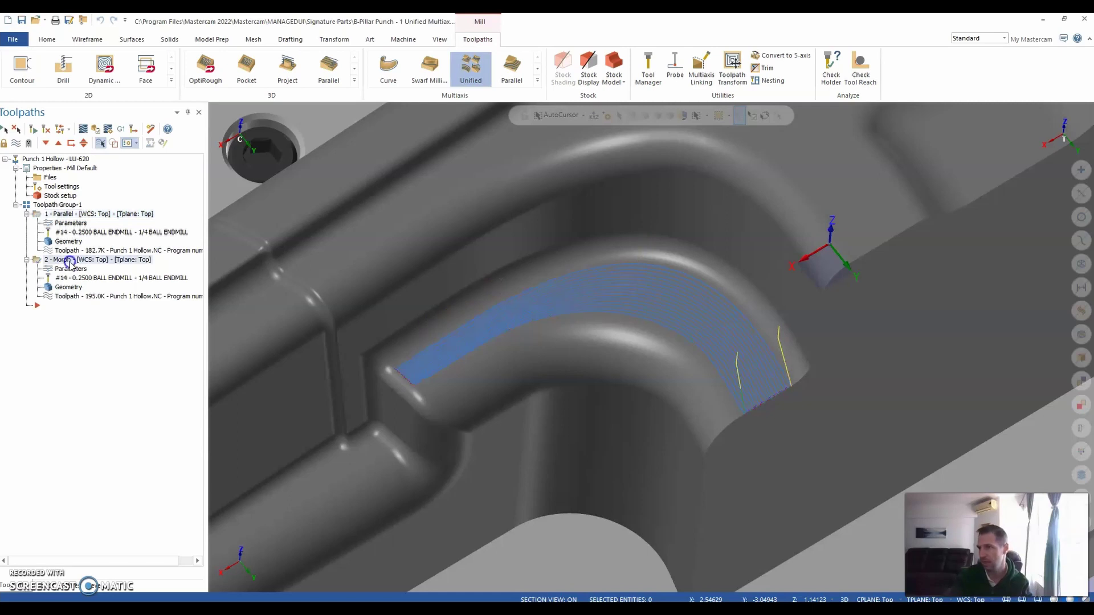
pyautogui.moveTo(650, 399); pyautogui.dragTo(664, 433, button='middle')
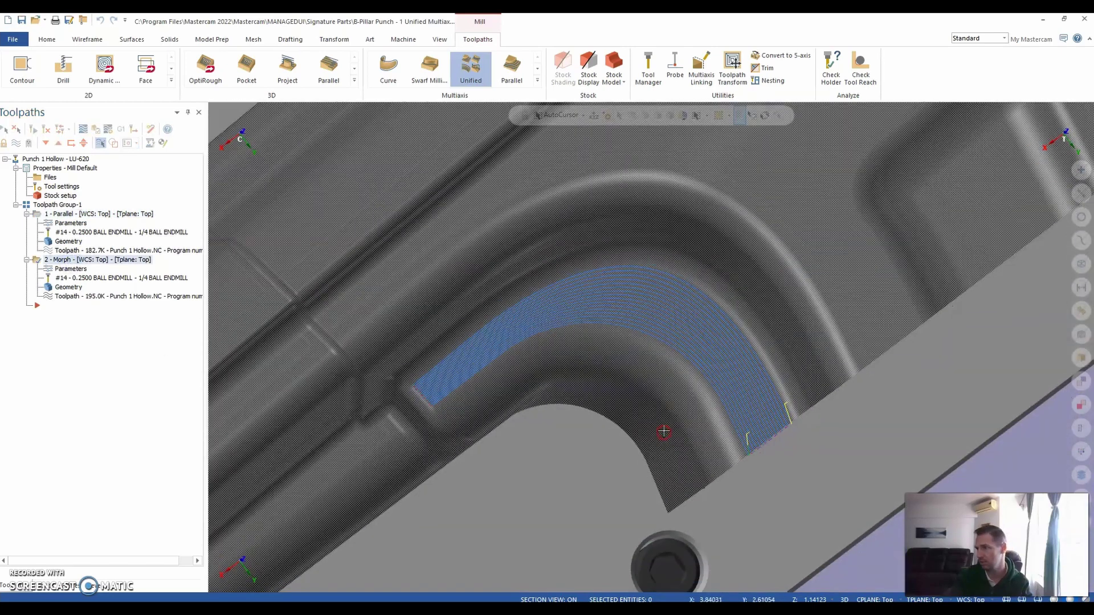
pyautogui.scroll(2, 621, 363)
pyautogui.moveTo(621, 364); pyautogui.dragTo(621, 401, button='middle')
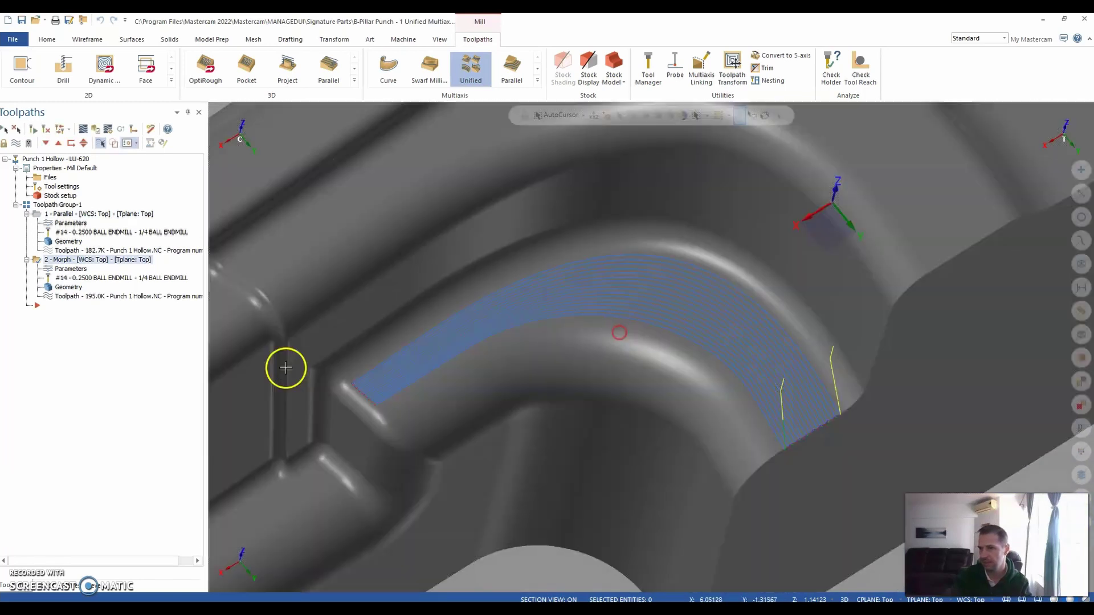
# Review the Morph operation's toolpath type against the Parallel pattern and close its parameters without changes
pyautogui.click(75, 269)
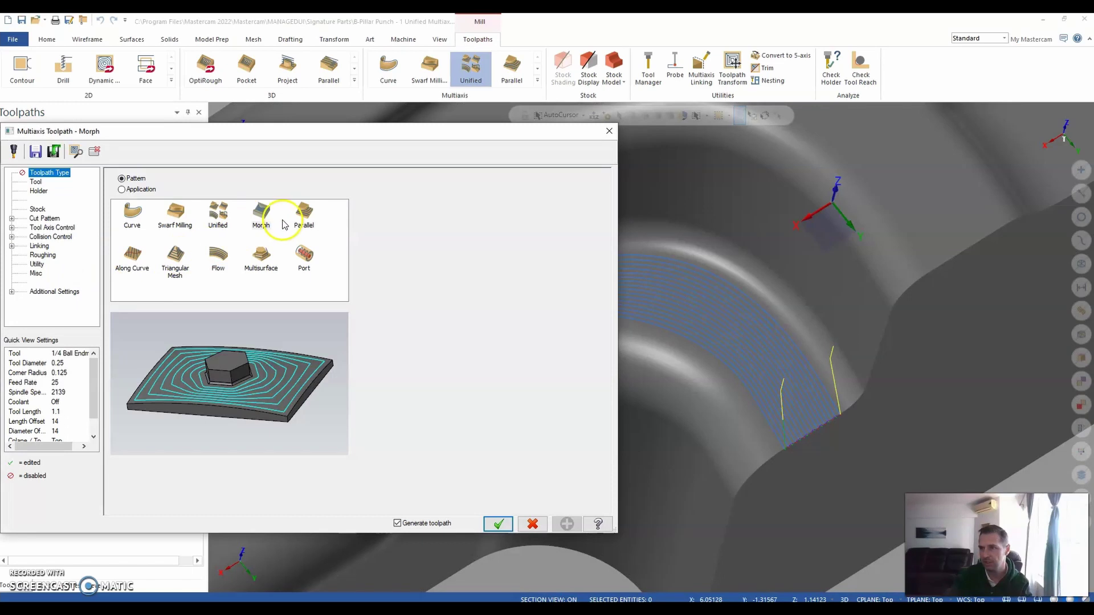
pyautogui.click(262, 215)
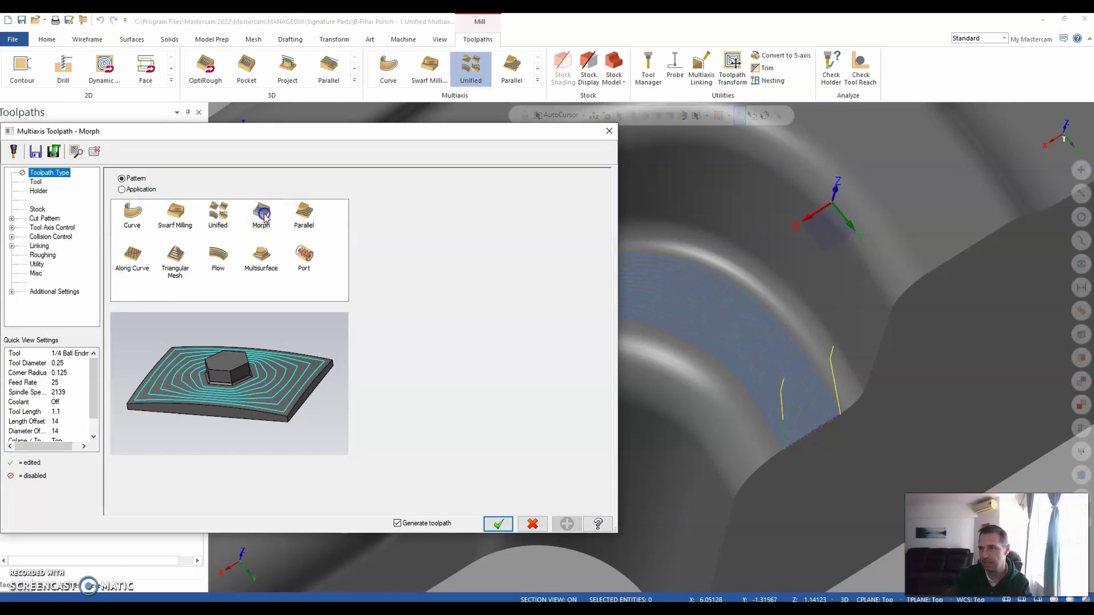
pyautogui.click(305, 216)
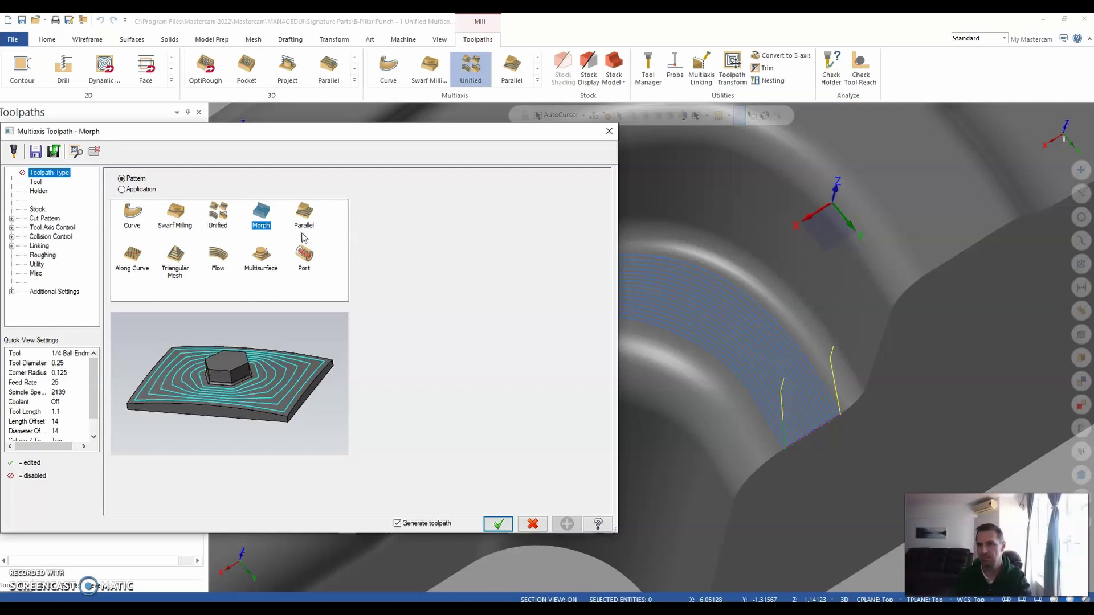
pyautogui.click(304, 226)
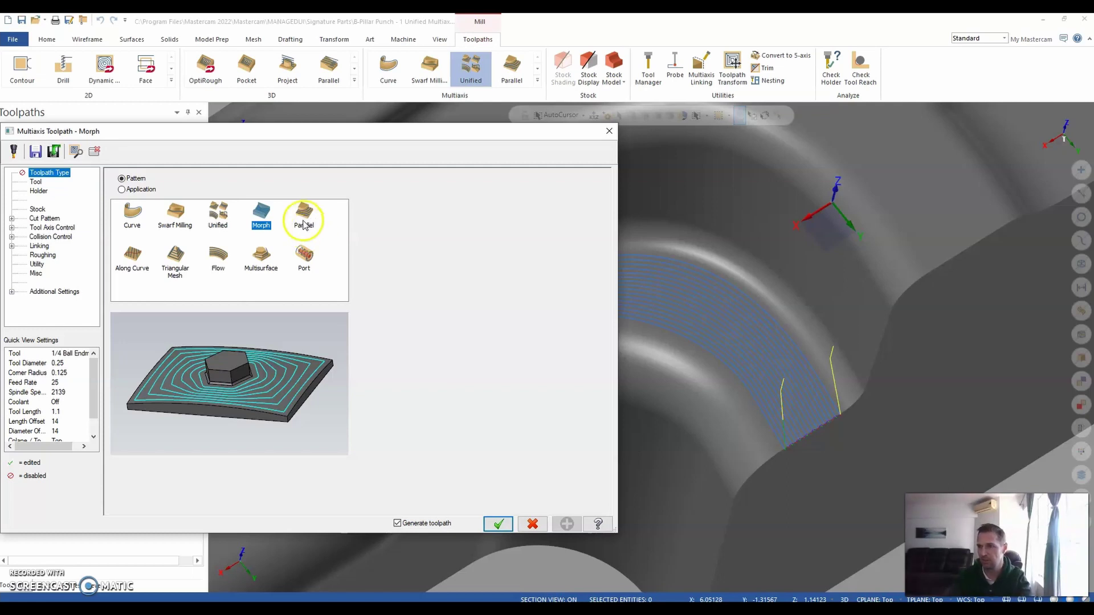
pyautogui.click(535, 525)
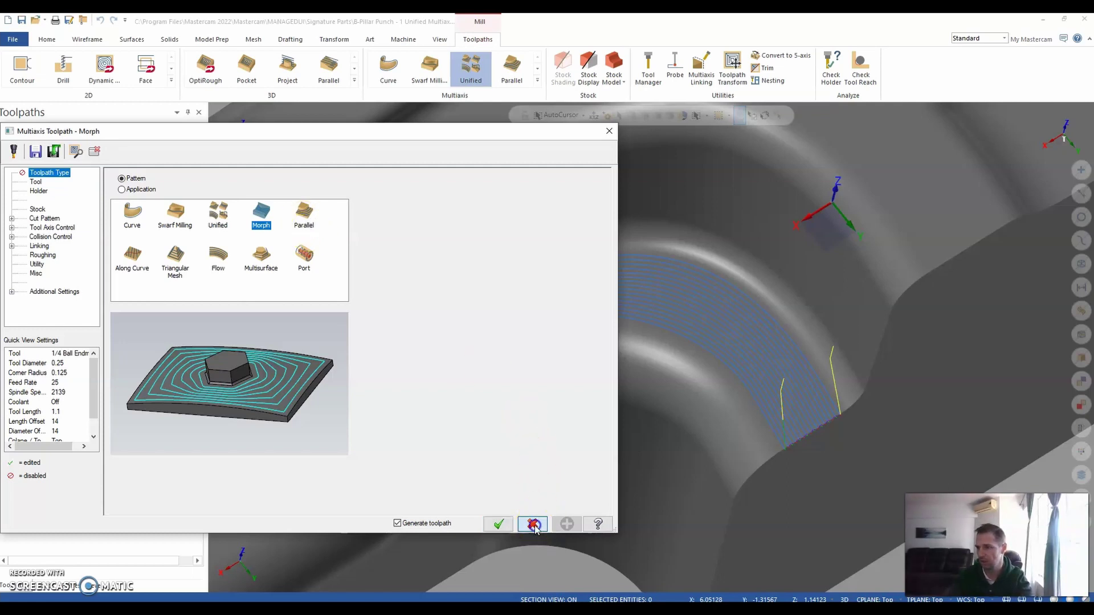
# Hide level 100 (Setup 2) so only the punch solid is shown, and turn the part to expose its hollow underside
pyautogui.scroll(-2, 535, 357)
pyautogui.scroll(-3, 610, 386)
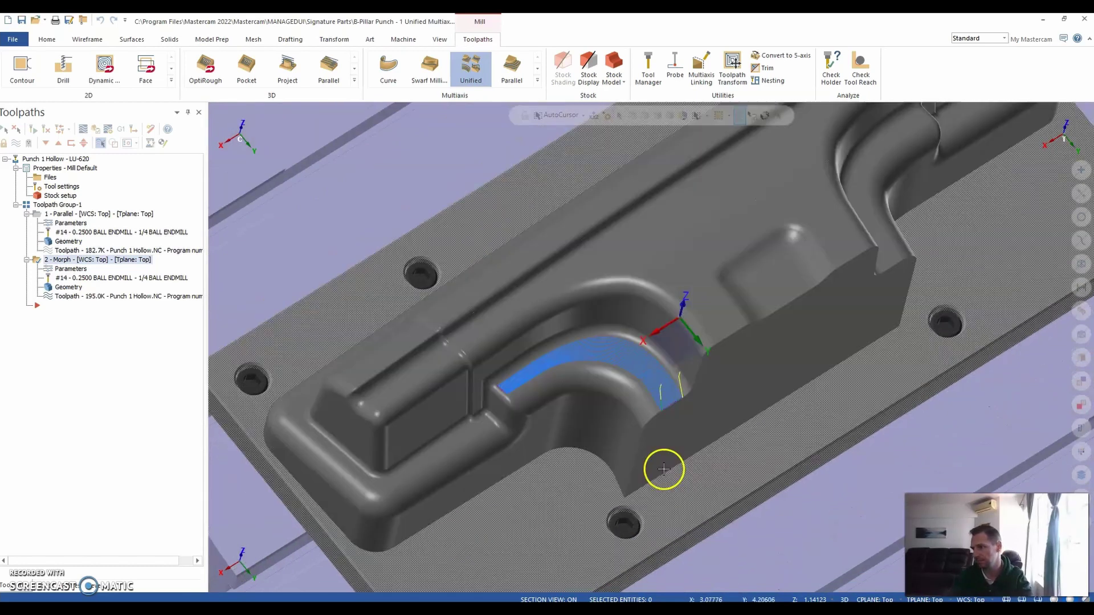
pyautogui.moveTo(689, 498)
pyautogui.mouseDown(button='middle')
pyautogui.moveTo(642, 208)
pyautogui.moveTo(627, 258)
pyautogui.moveTo(669, 305)
pyautogui.moveTo(678, 301)
pyautogui.mouseUp(button='middle')
pyautogui.click(98, 586)
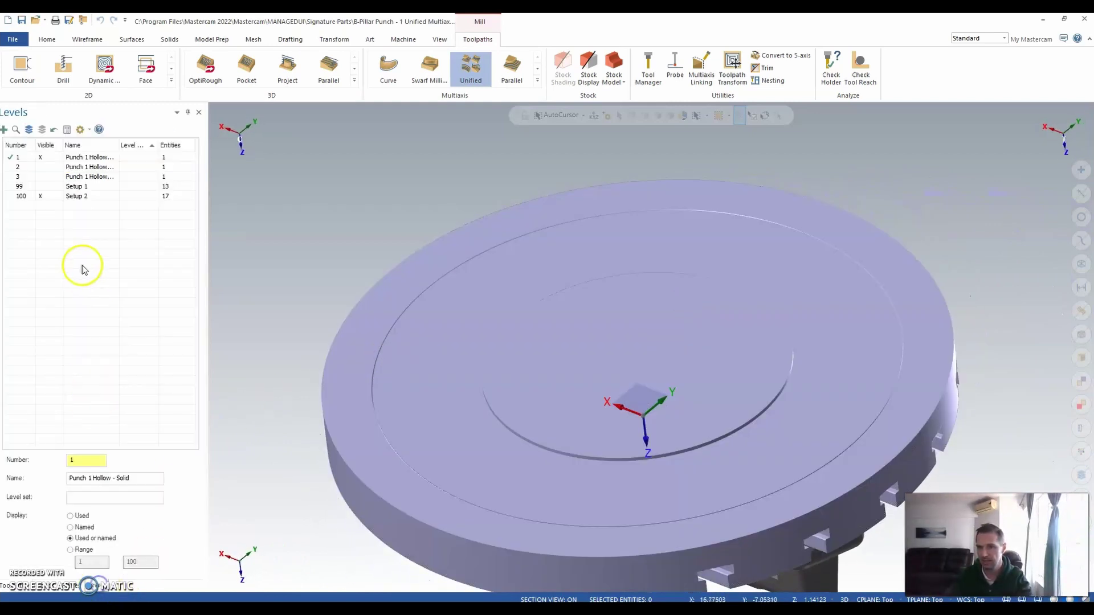
pyautogui.click(45, 196)
pyautogui.moveTo(524, 313); pyautogui.dragTo(693, 474, button='middle')
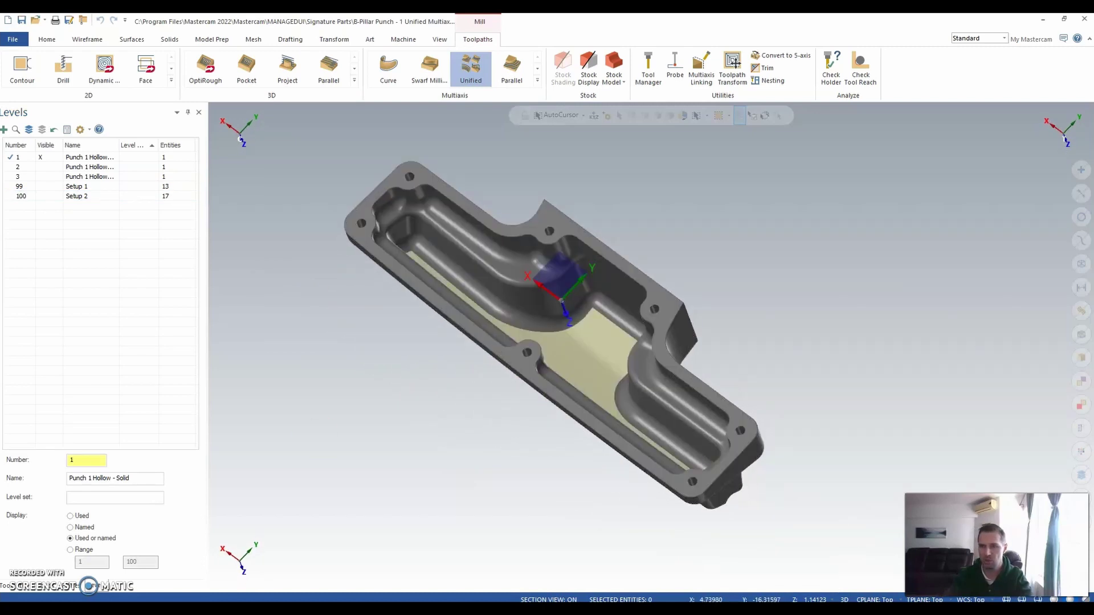
# Return to the toolpath operations and start a new Unified multiaxis toolpath
pyautogui.click(12, 587)
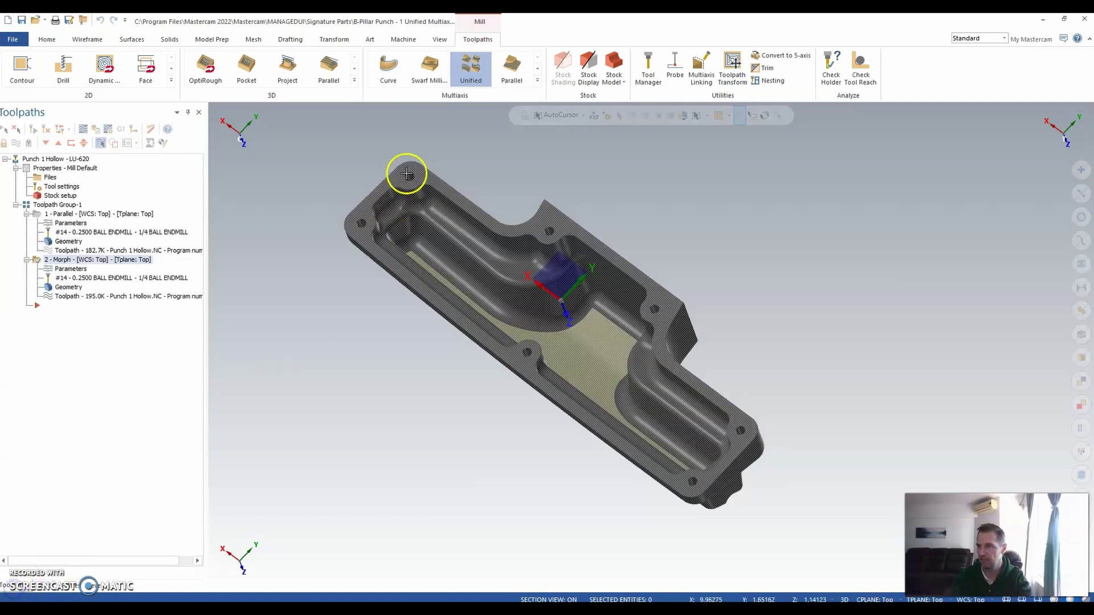
pyautogui.click(478, 77)
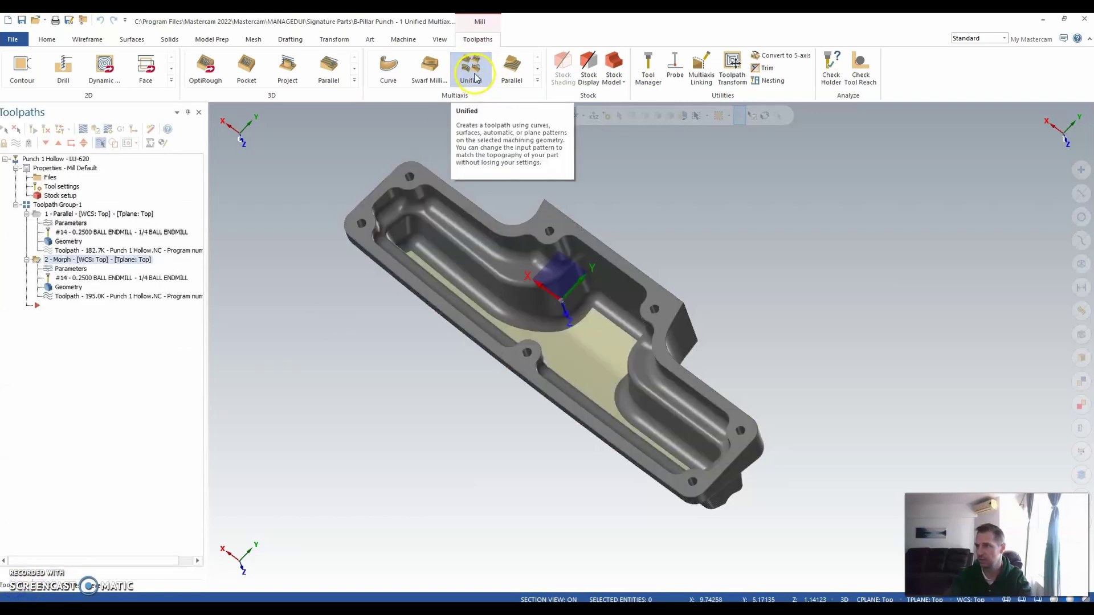
pyautogui.click(474, 73)
pyautogui.click(536, 84)
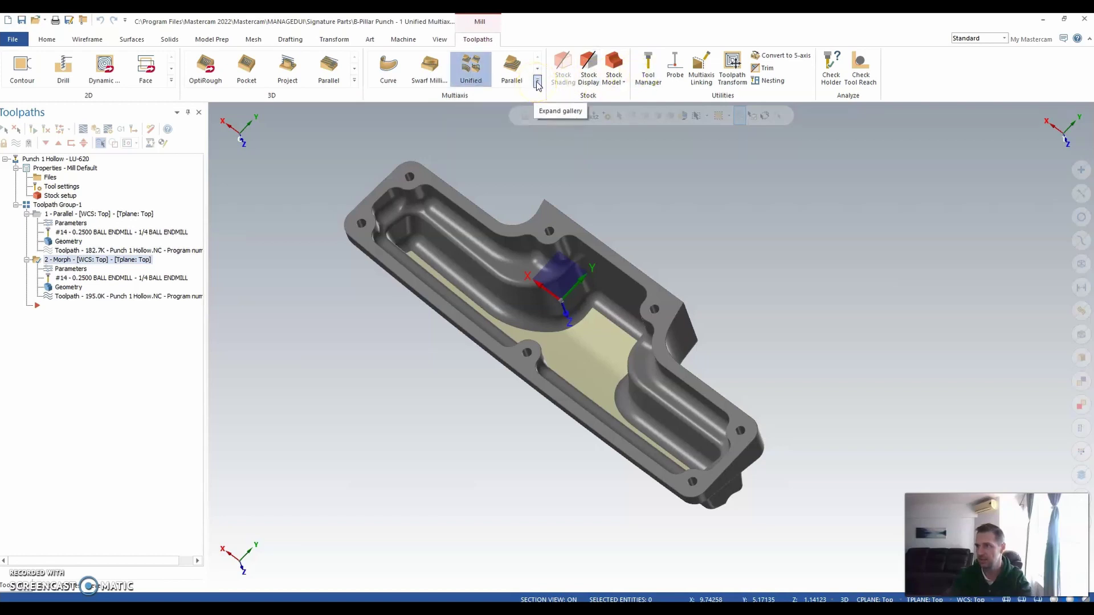
pyautogui.click(468, 72)
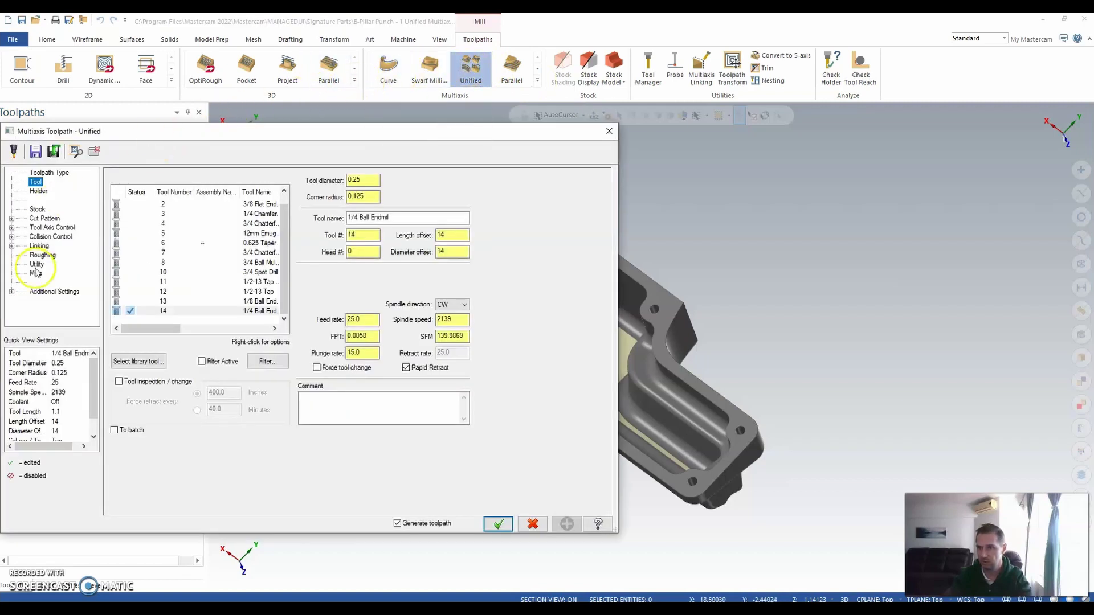
# Open the Unified toolpath's Cut Pattern settings and review the automatic, curve, surface and plane row options
pyautogui.click(292, 219)
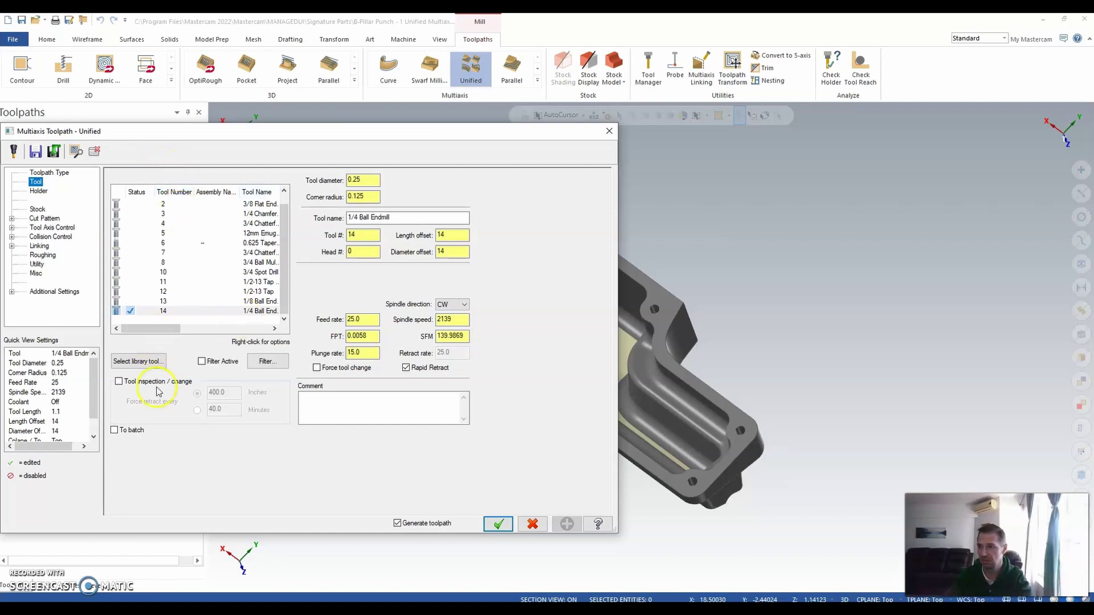
pyautogui.click(45, 218)
pyautogui.click(42, 223)
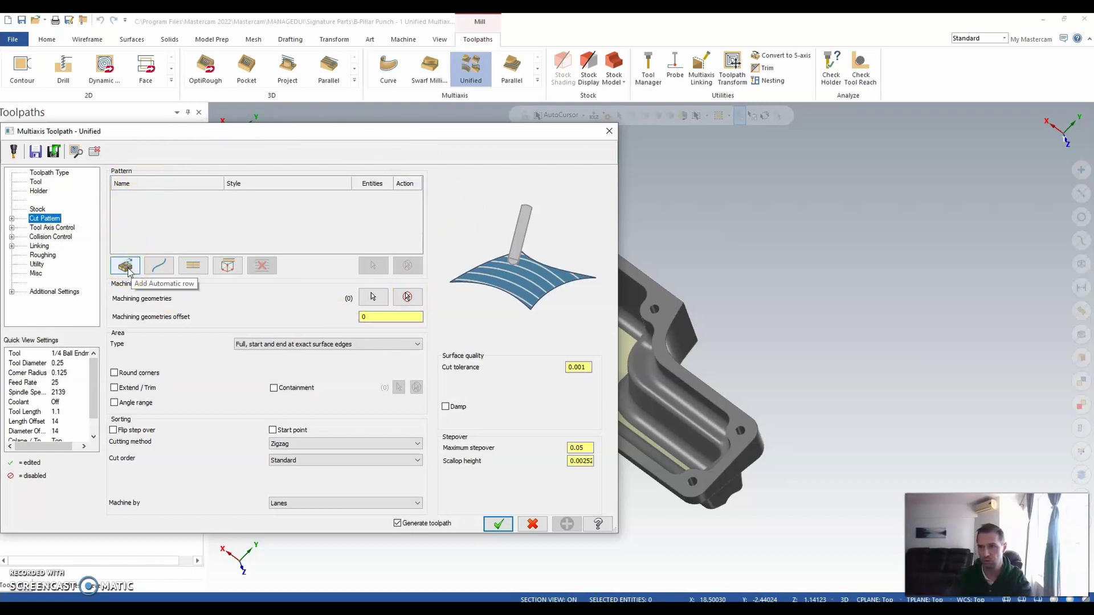
pyautogui.click(158, 266)
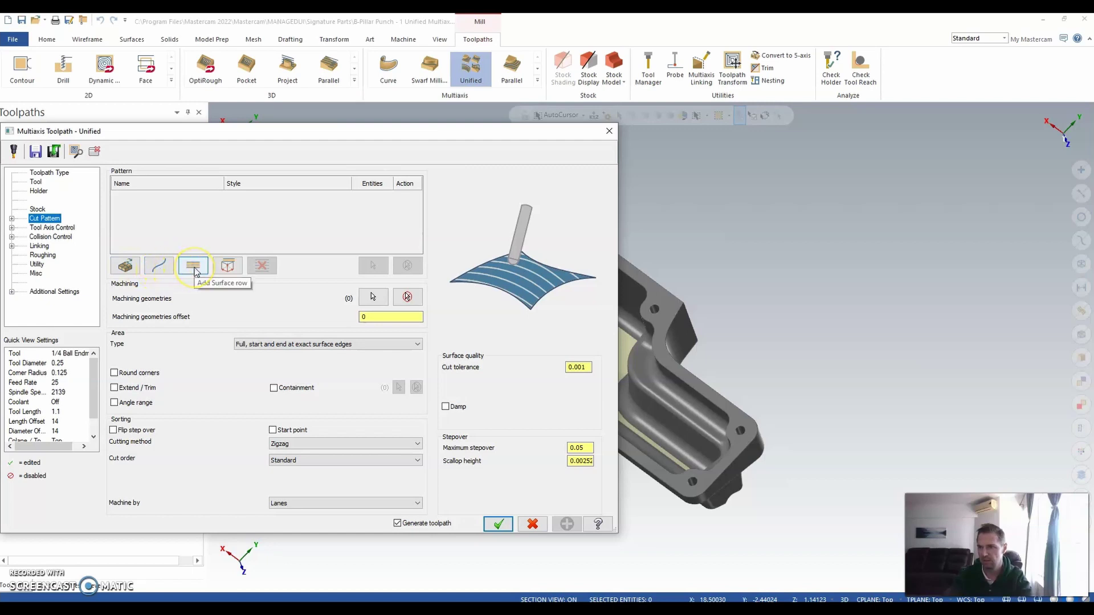
pyautogui.click(227, 267)
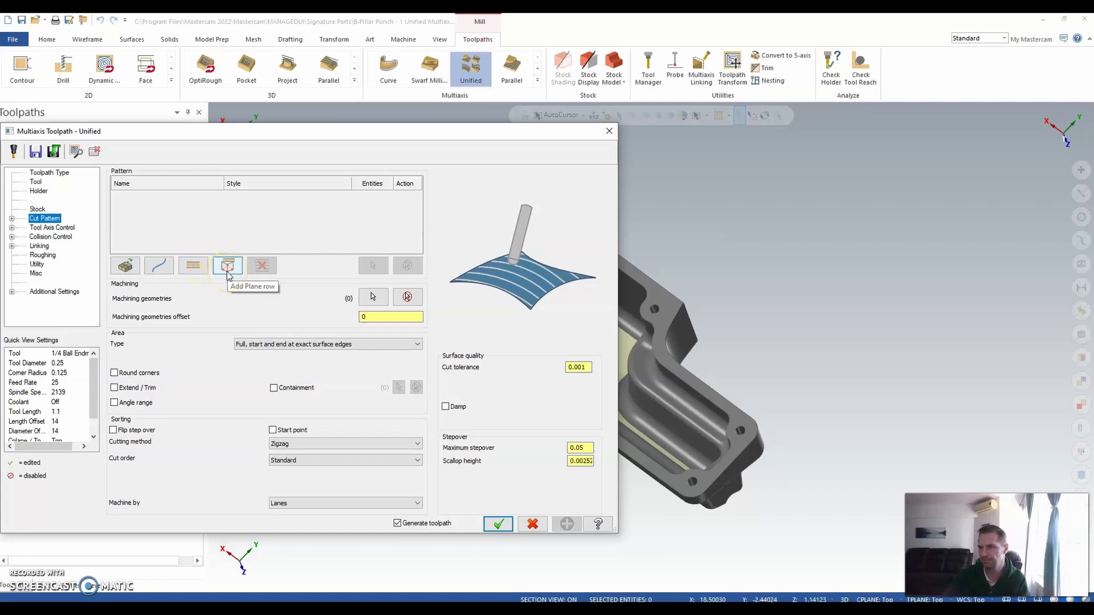
# Add an Automatic row to the cut pattern and select the hollow's floor surfaces as machining geometry
pyautogui.click(138, 244)
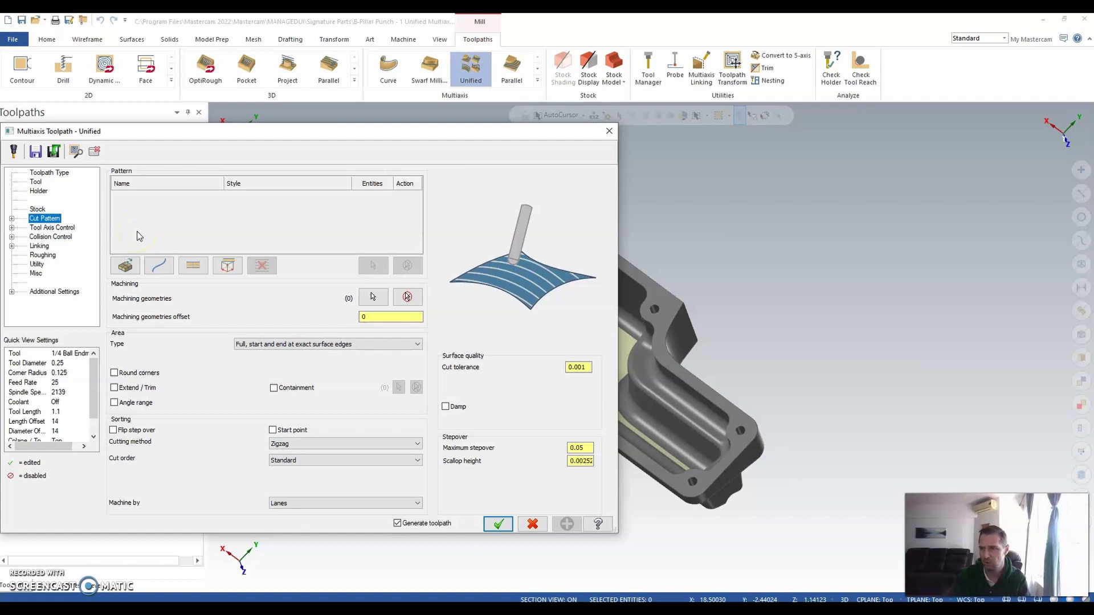
pyautogui.click(135, 255)
pyautogui.click(130, 266)
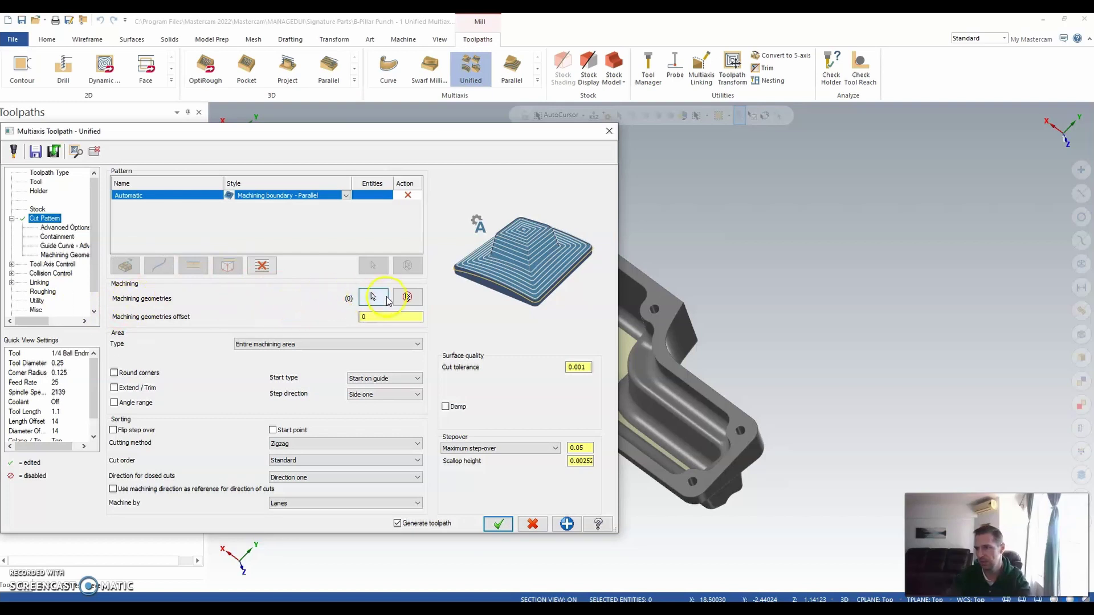
pyautogui.click(371, 298)
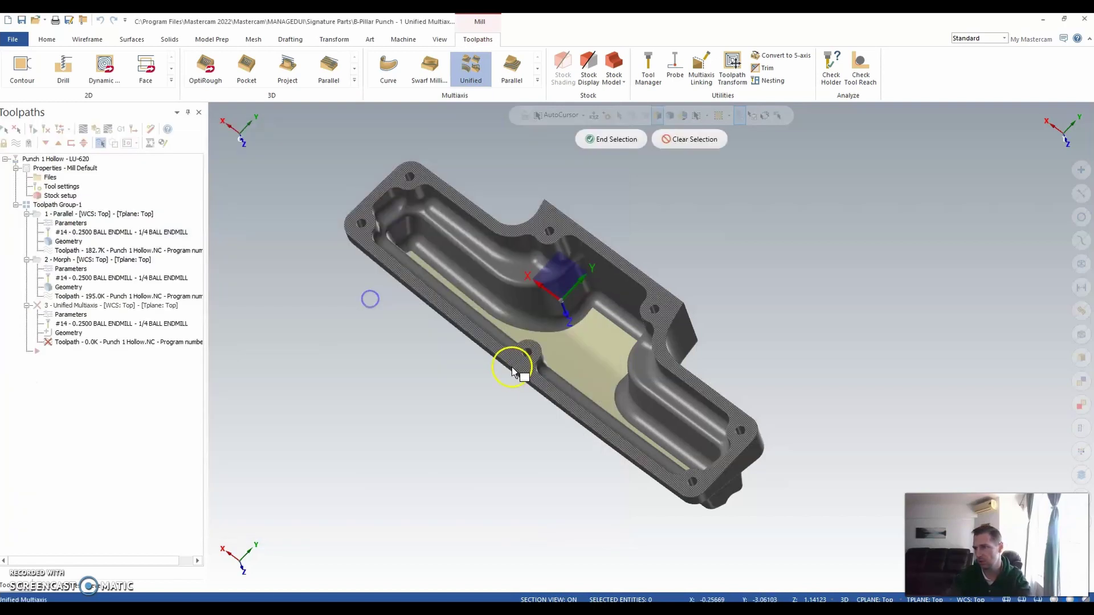
pyautogui.click(576, 354)
pyautogui.click(589, 339)
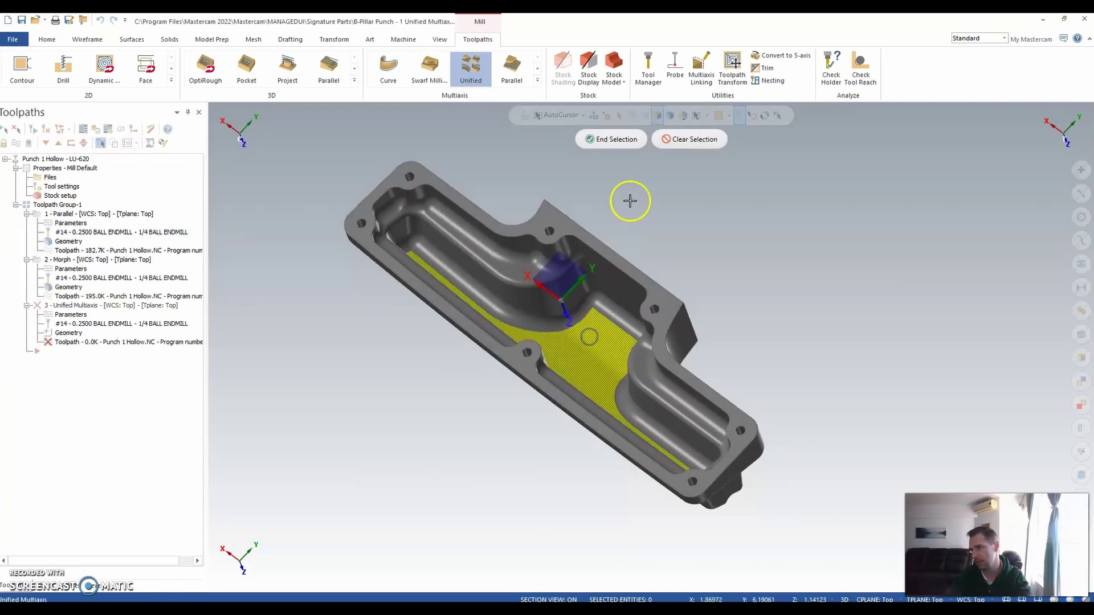
pyautogui.click(625, 149)
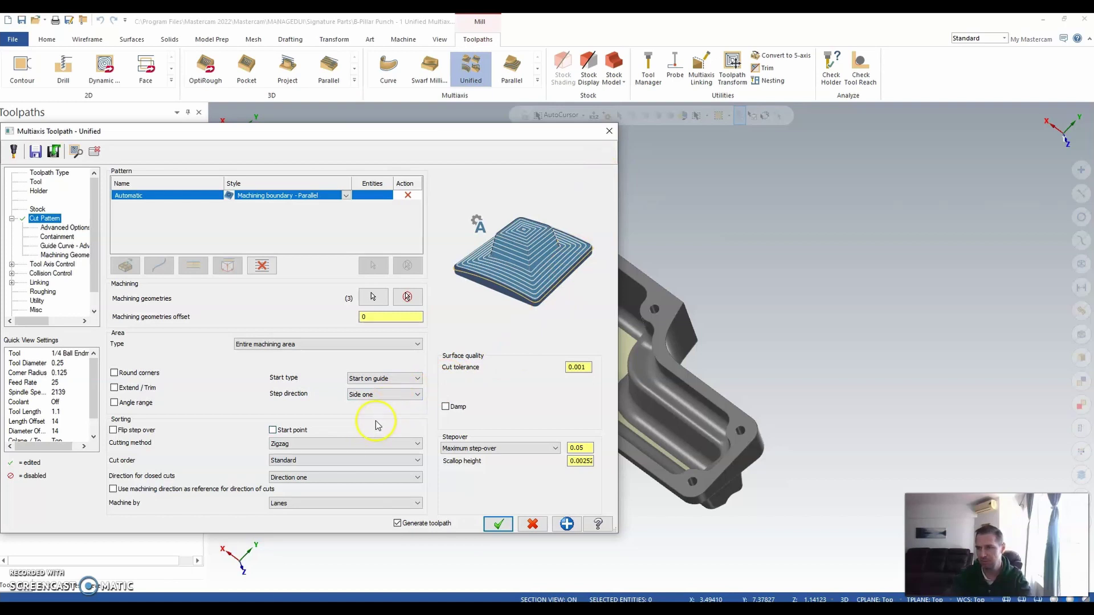
# Generate the Unified toolpath and inspect its cuts and retract moves over the hollow's floor from several directions
pyautogui.click(501, 523)
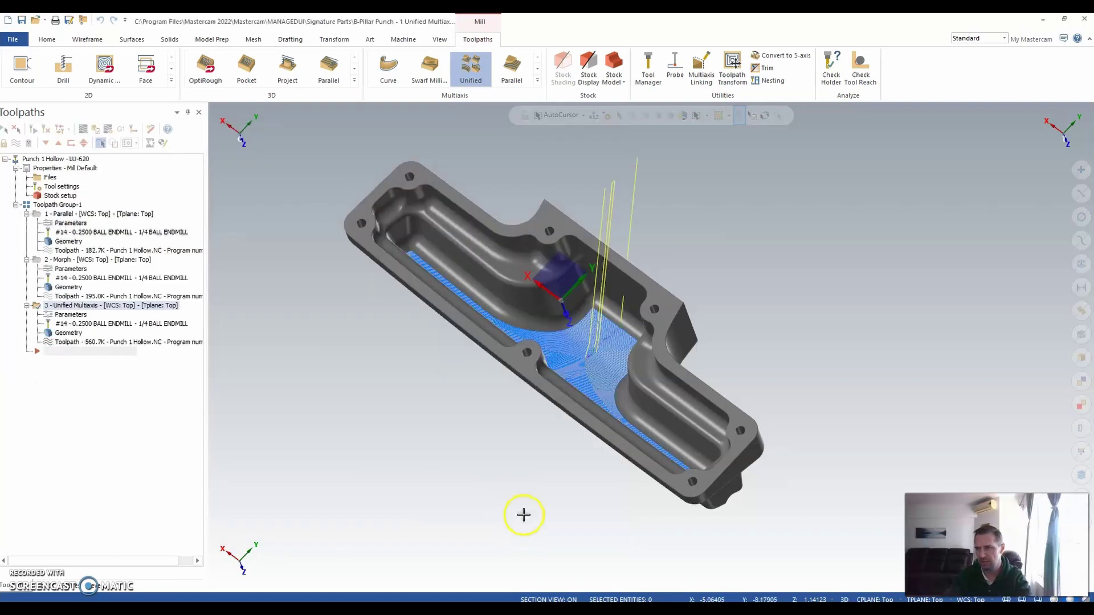
pyautogui.moveTo(523, 515); pyautogui.dragTo(484, 491, button='middle')
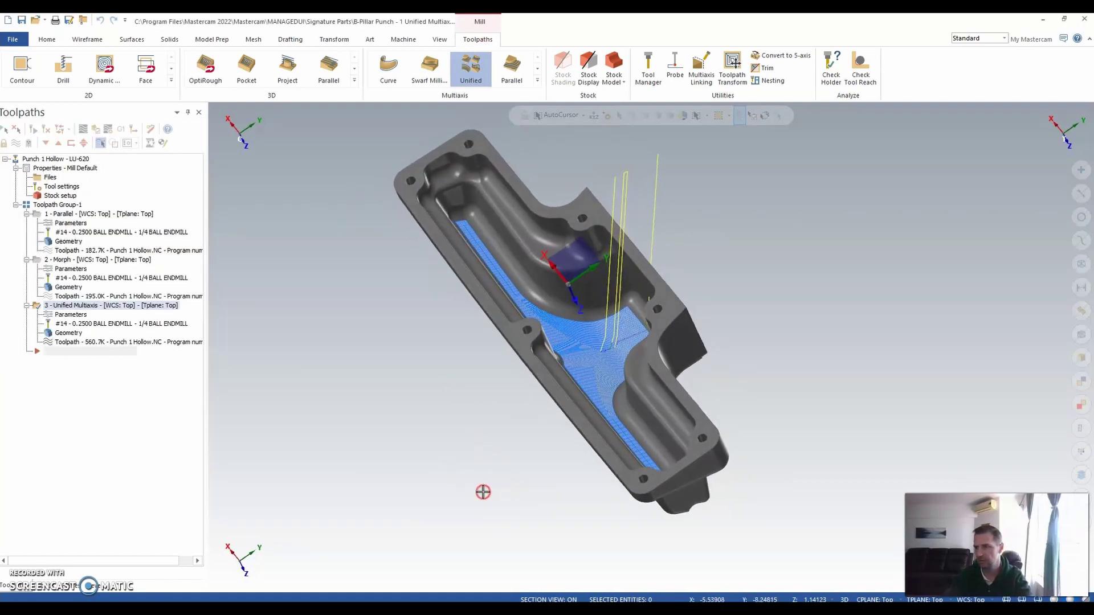
pyautogui.moveTo(554, 498); pyautogui.dragTo(512, 457, button='middle')
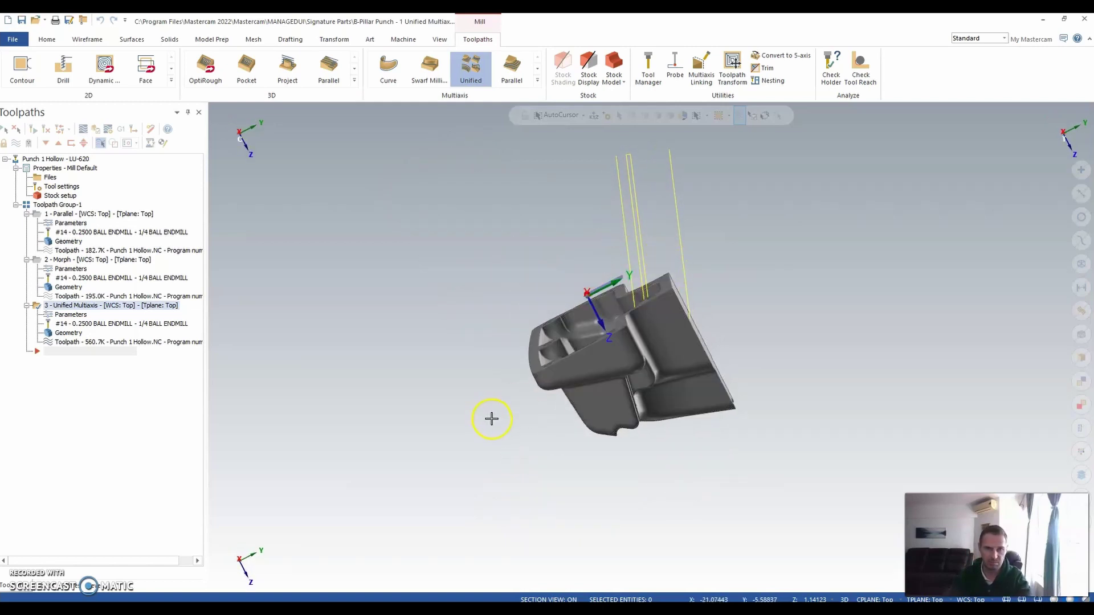
pyautogui.moveTo(491, 419); pyautogui.dragTo(592, 488, button='middle')
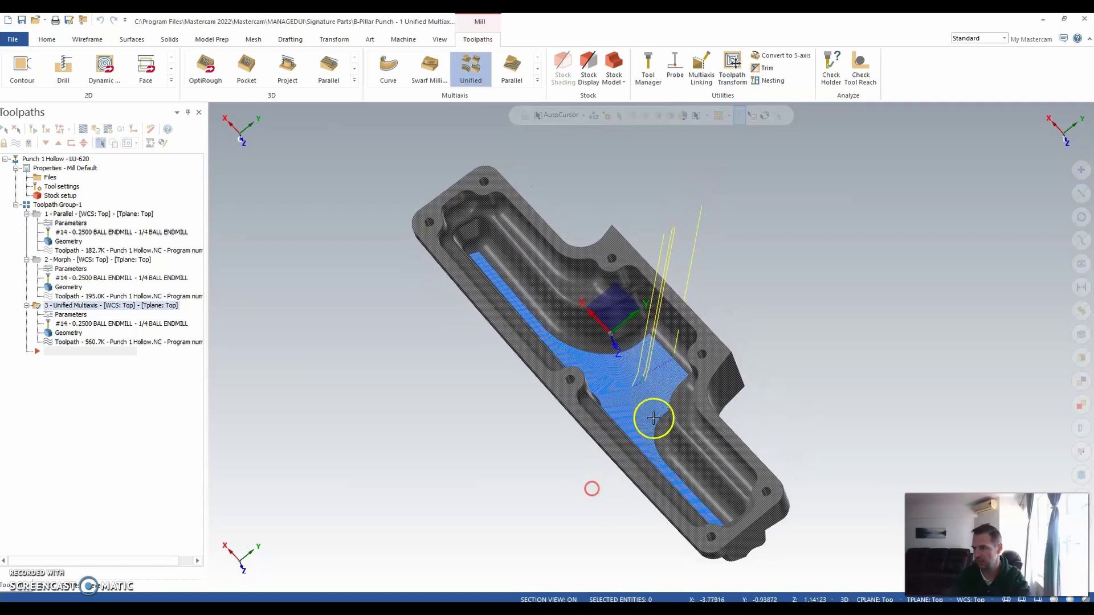
pyautogui.moveTo(654, 418); pyautogui.dragTo(571, 349, button='middle')
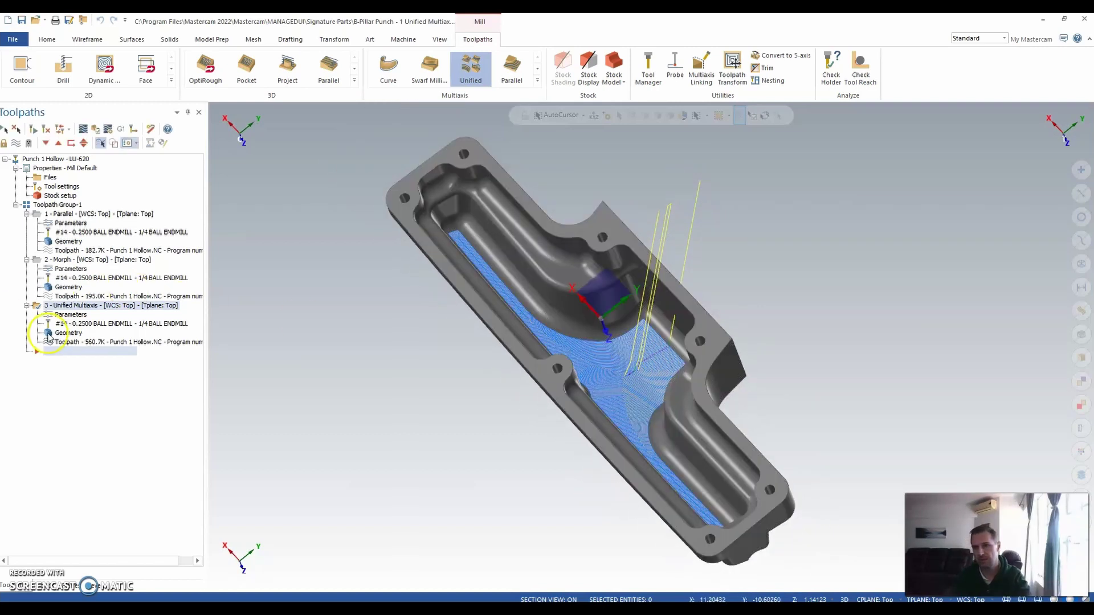
# Reopen the Unified operation's parameters and set its tool axis control to Fixed angle to axis
pyautogui.click(77, 319)
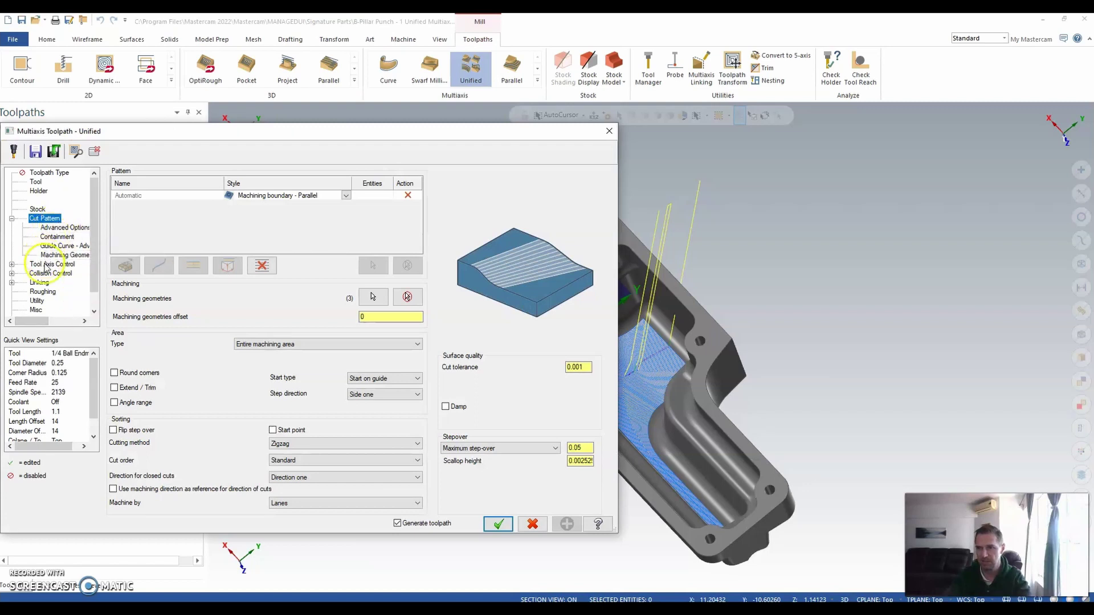
pyautogui.click(52, 263)
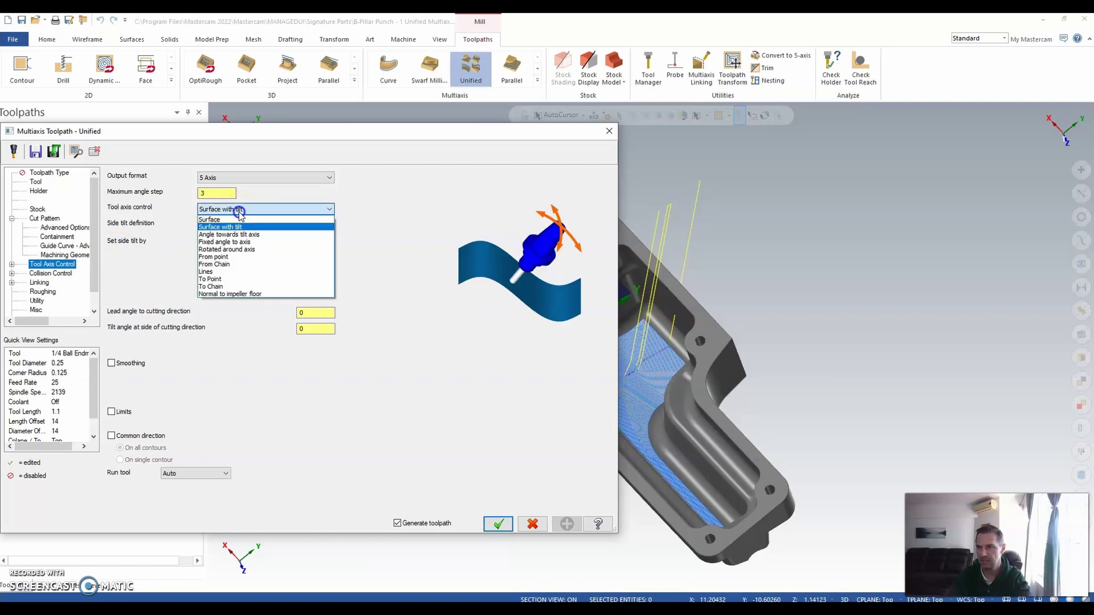
pyautogui.click(233, 241)
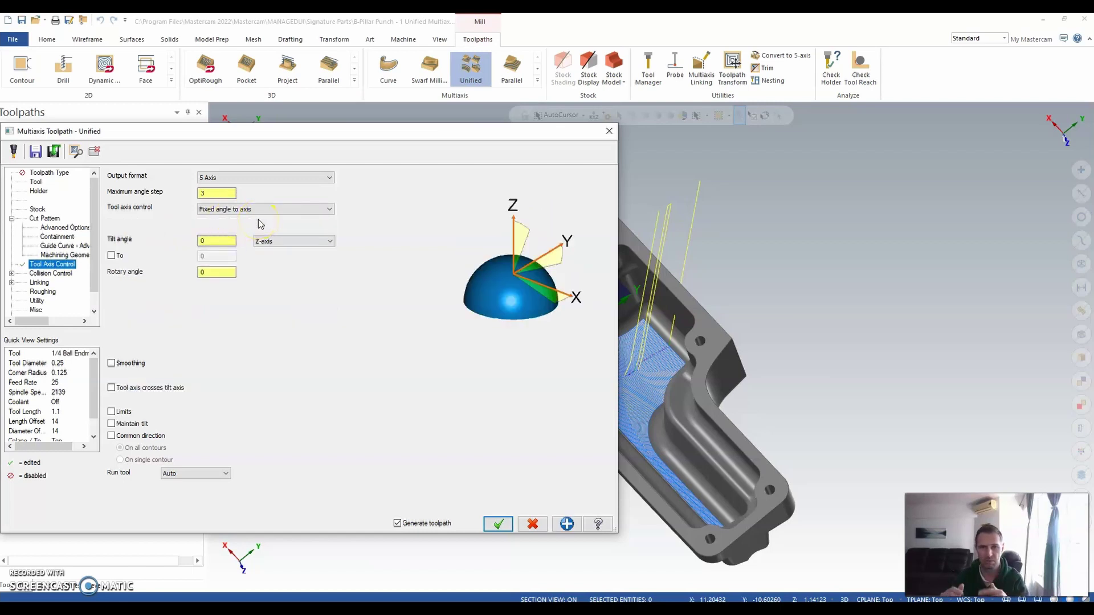
# Set the first collision check to cover shoulder, shank and holder, using the Tilt tool strategy
pyautogui.click(60, 274)
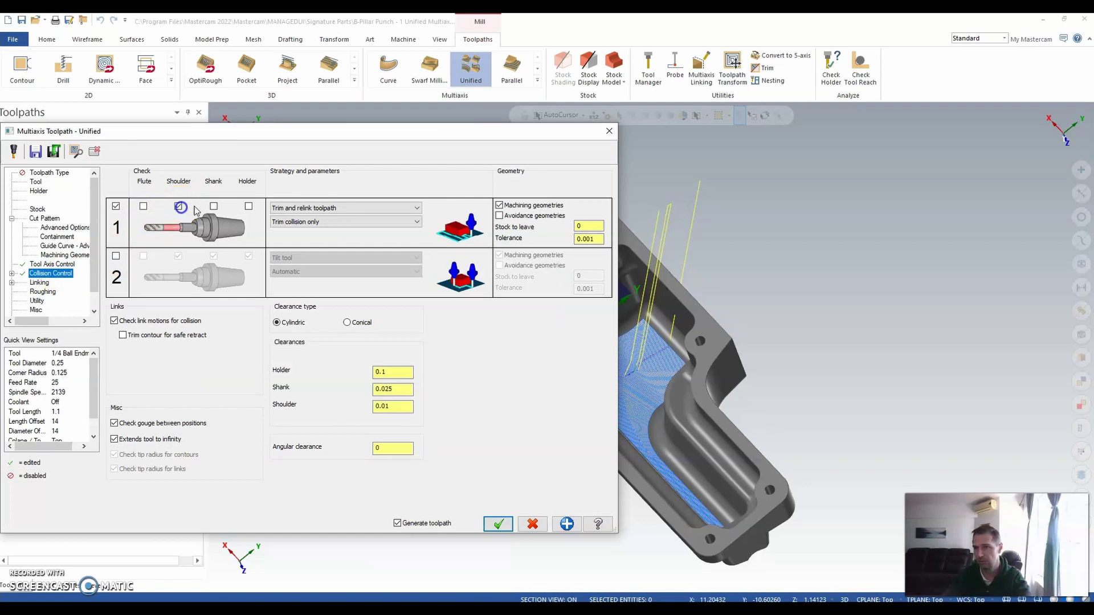
pyautogui.click(248, 206)
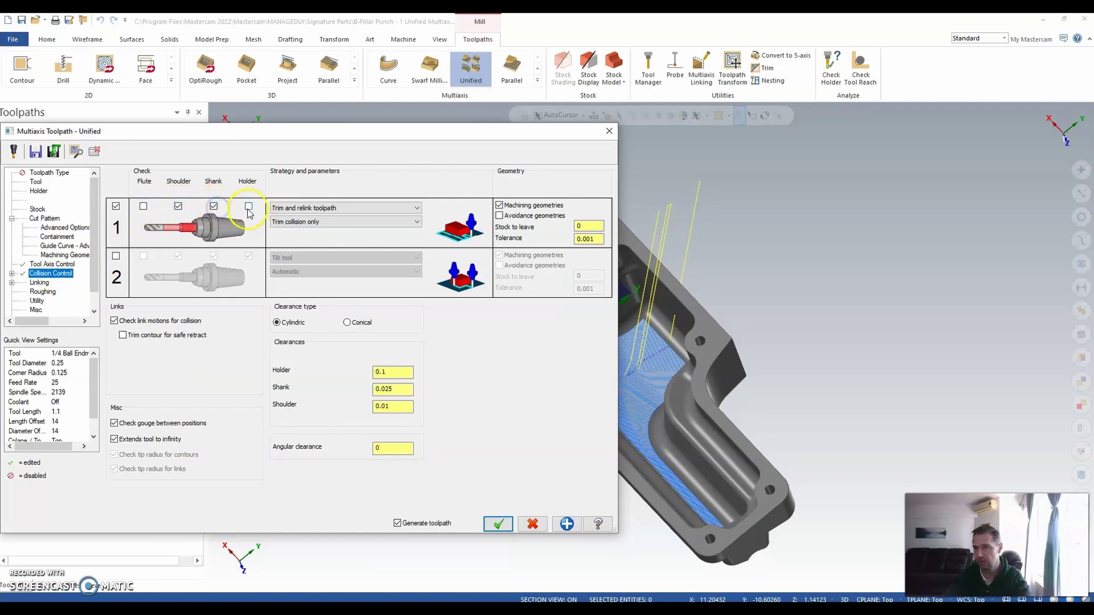
pyautogui.click(318, 209)
pyautogui.click(315, 226)
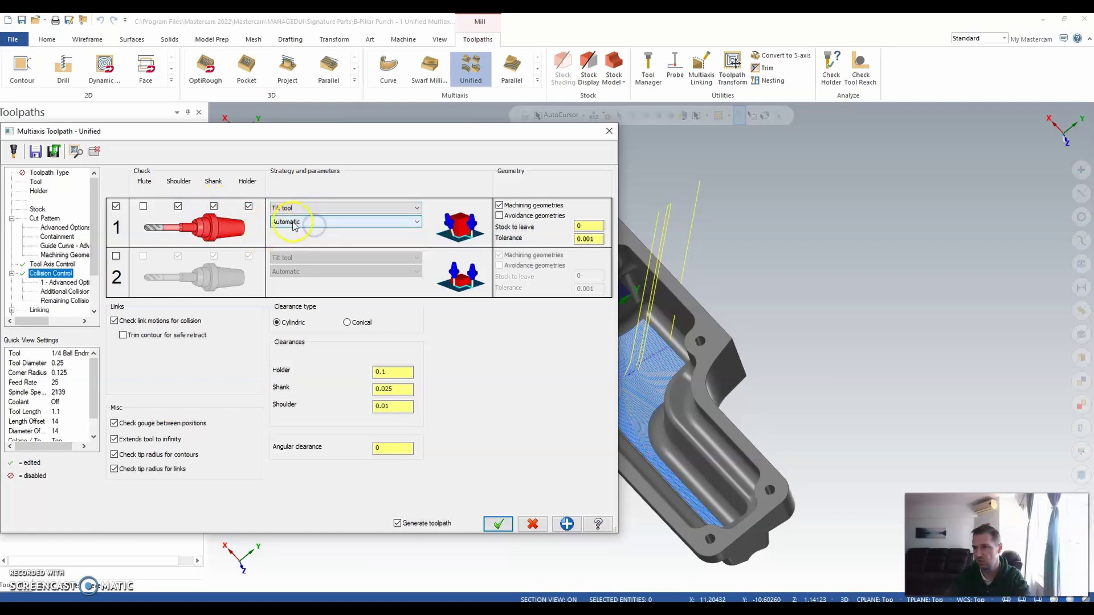
# Make the first collision check use avoidance geometries instead of machining geometries, and select the hollow's wall and fillet surfaces
pyautogui.click(595, 212)
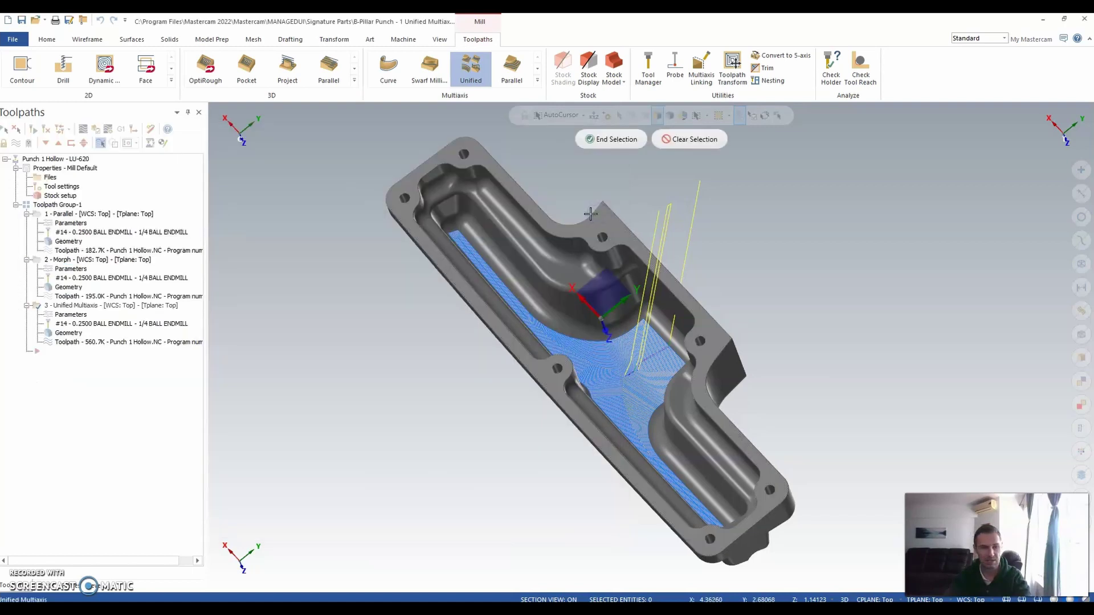
pyautogui.click(588, 214)
pyautogui.click(598, 212)
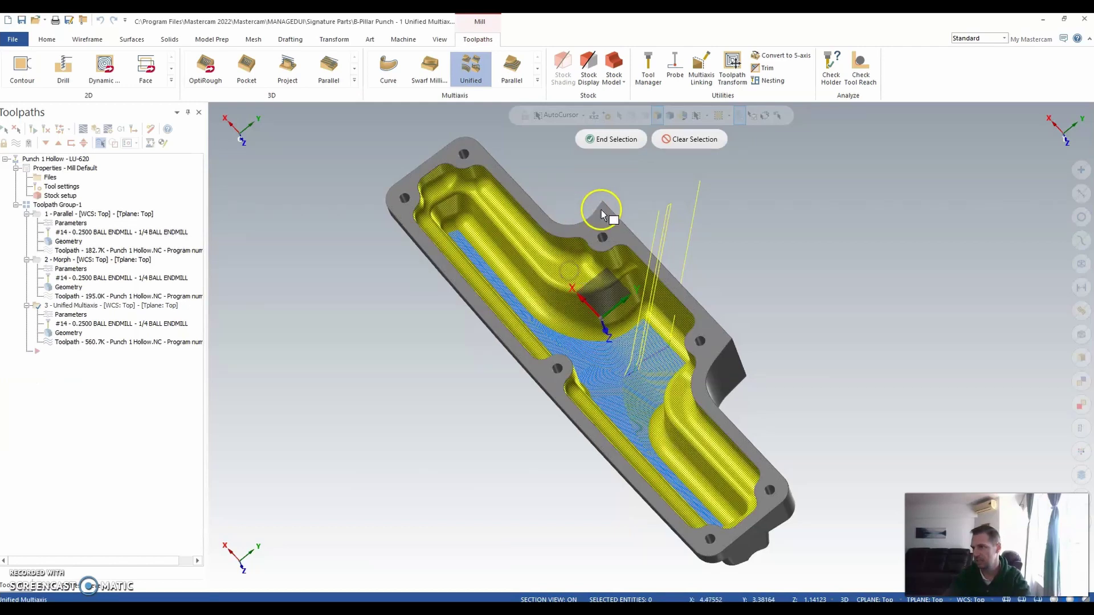
pyautogui.click(575, 347)
pyautogui.click(615, 141)
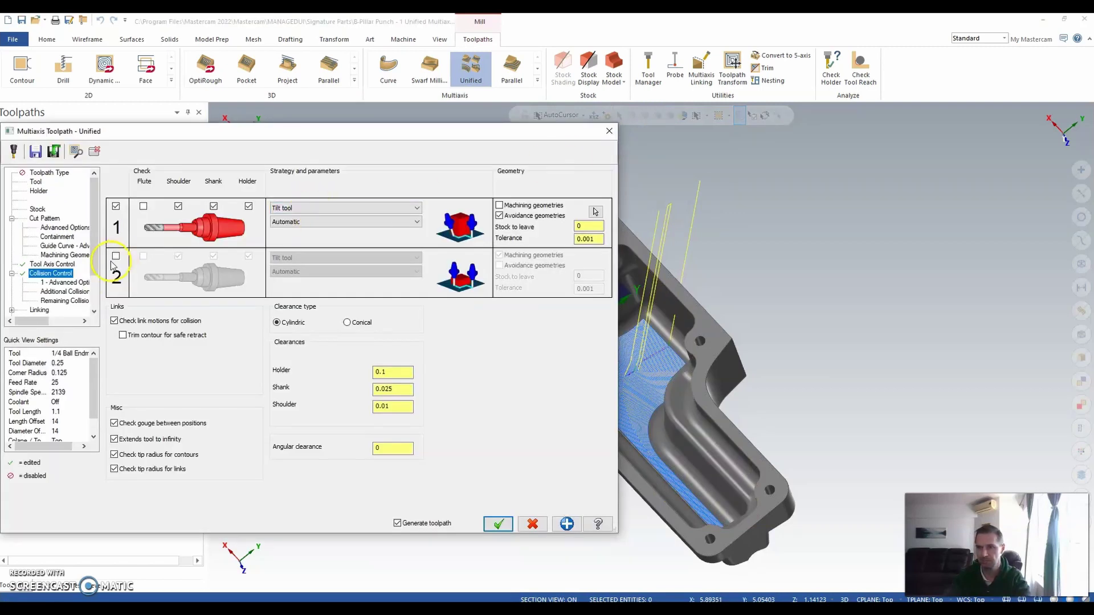
# In the linking settings, set the clearance area height to 0 and link small gaps with Direct
pyautogui.scroll(-1, 49, 285)
pyautogui.click(41, 283)
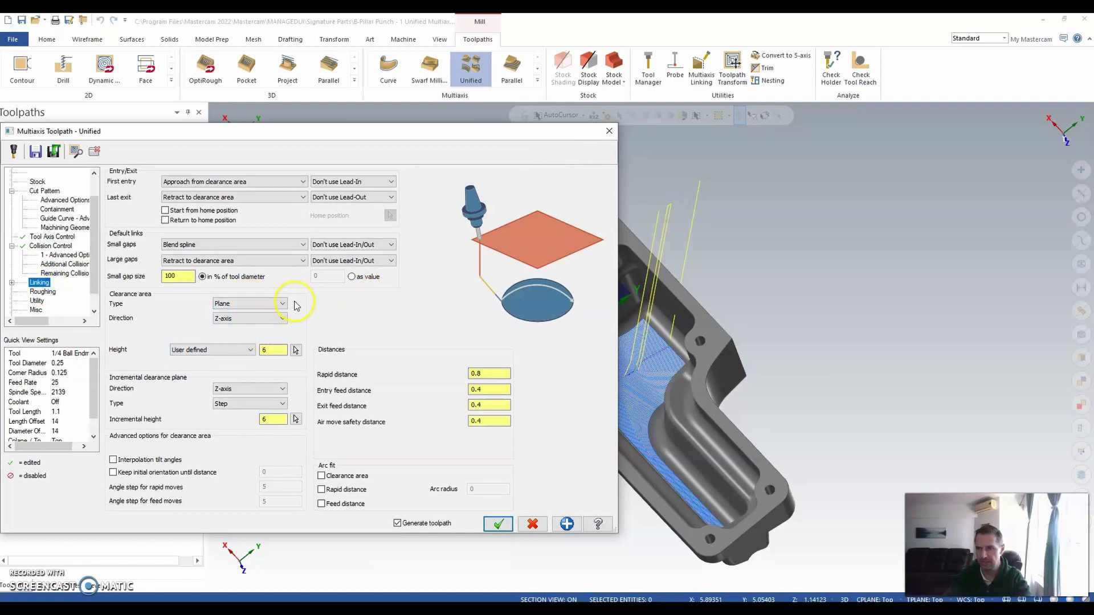
pyautogui.moveTo(820, 251); pyautogui.dragTo(735, 296, button='middle')
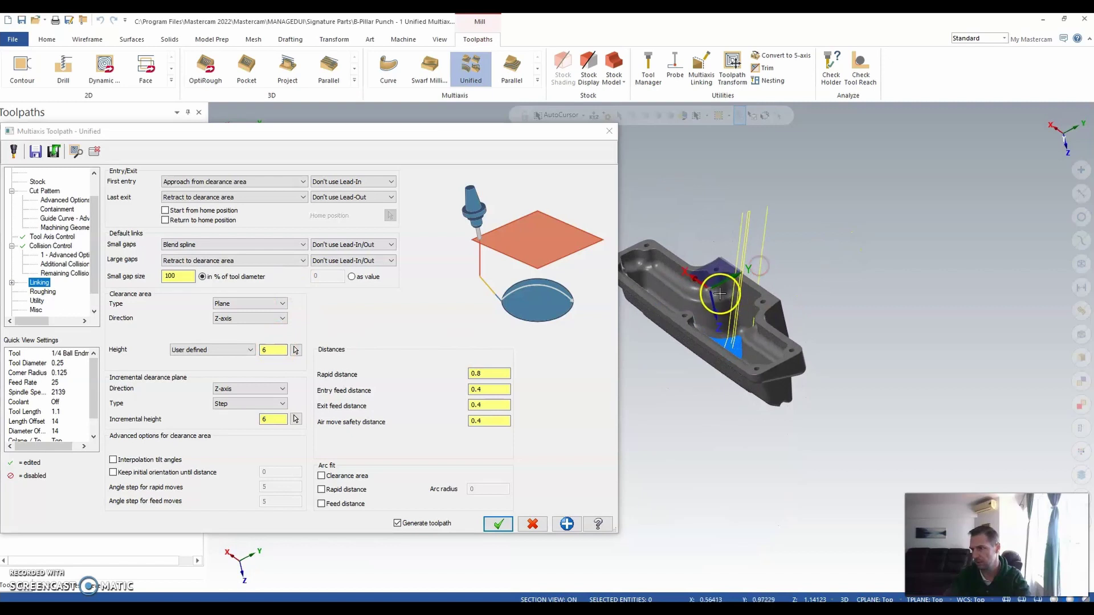
pyautogui.click(272, 350)
pyautogui.doubleClick(272, 350)
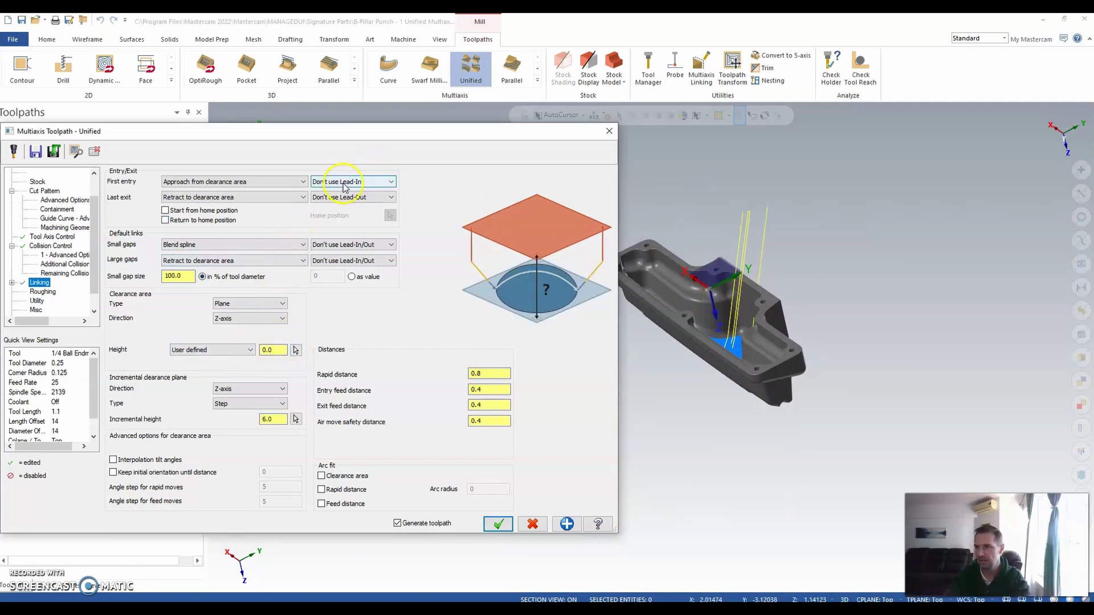
pyautogui.click(199, 246)
pyautogui.click(198, 257)
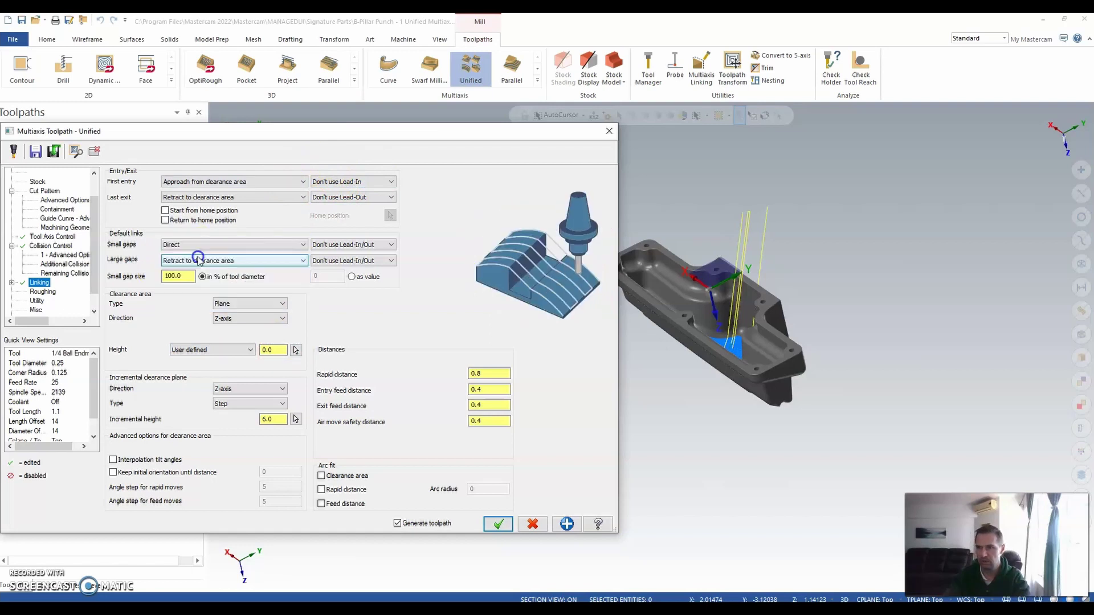
pyautogui.click(322, 353)
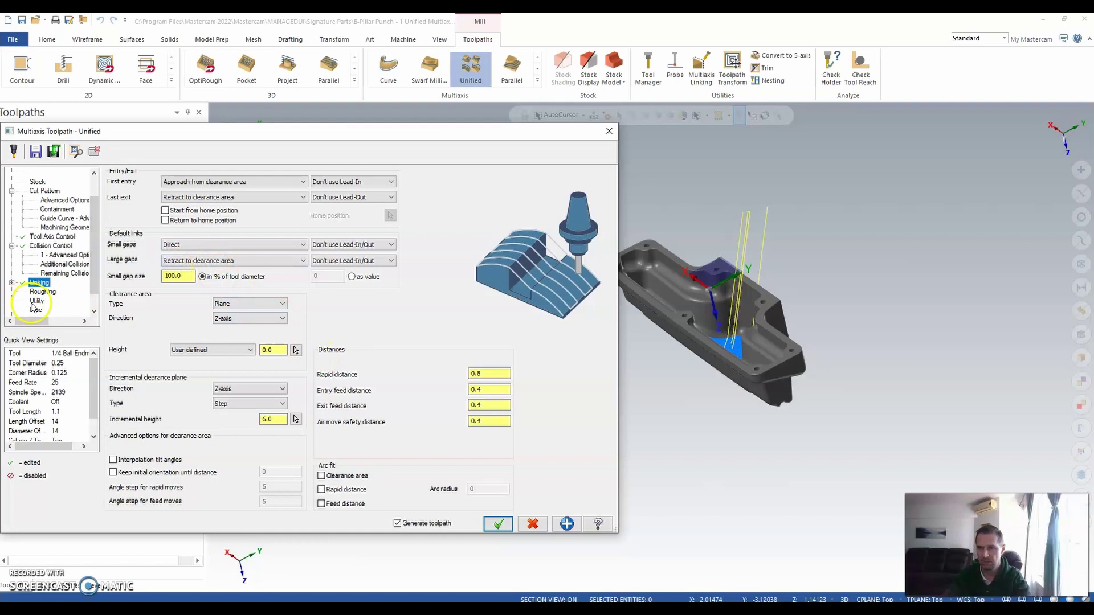
# Set the working coordinate system, tool plane and construction plane to Bottom, and regenerate the Unified toolpath
pyautogui.scroll(-3, 32, 307)
pyautogui.click(50, 273)
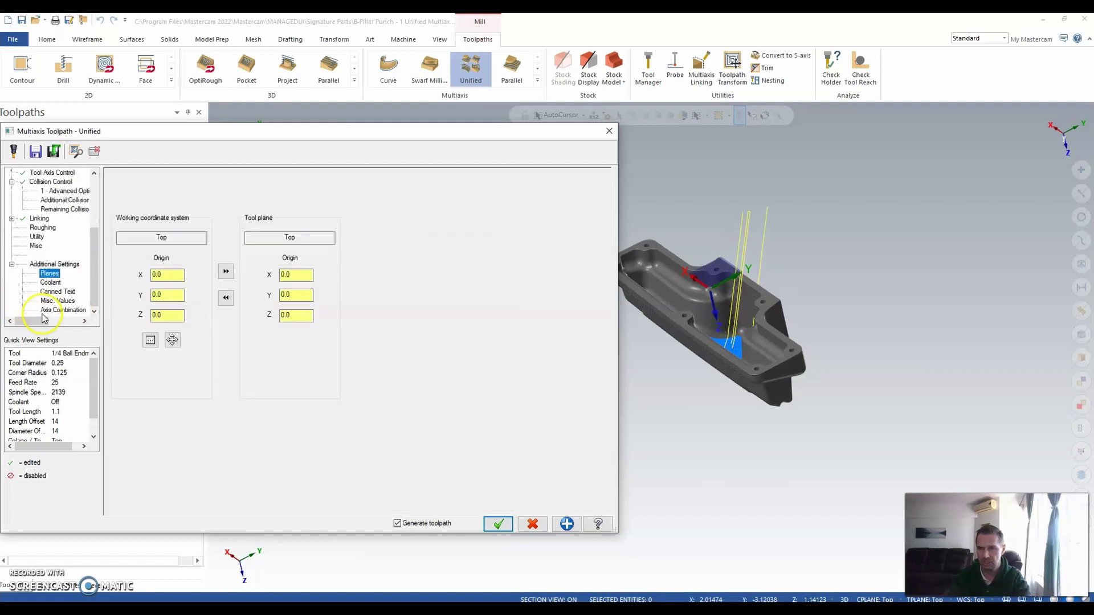
pyautogui.click(151, 341)
pyautogui.click(51, 212)
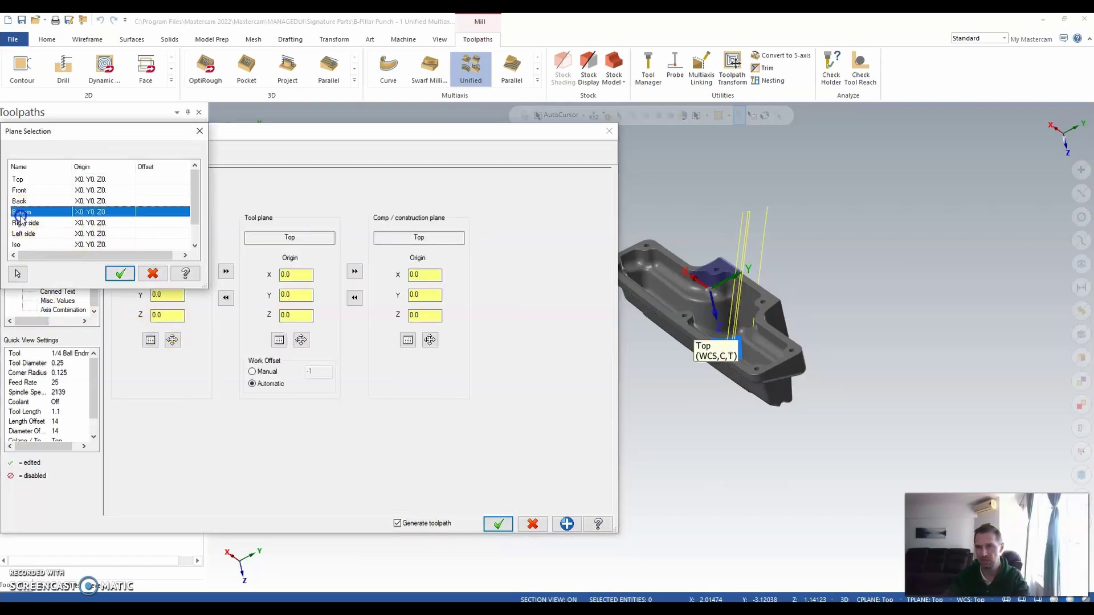
pyautogui.click(128, 275)
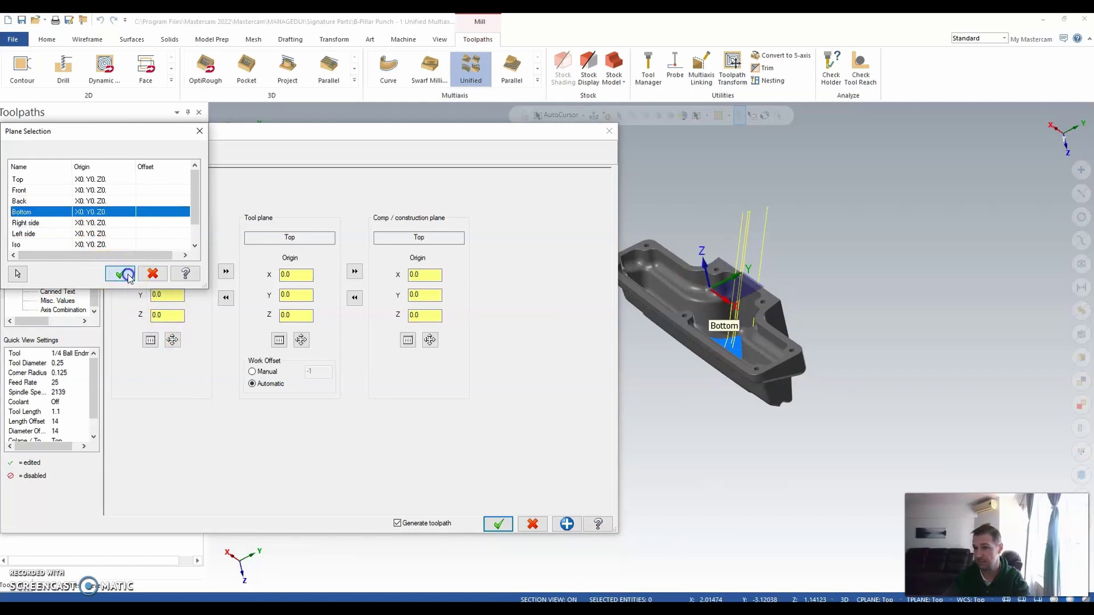
pyautogui.click(353, 272)
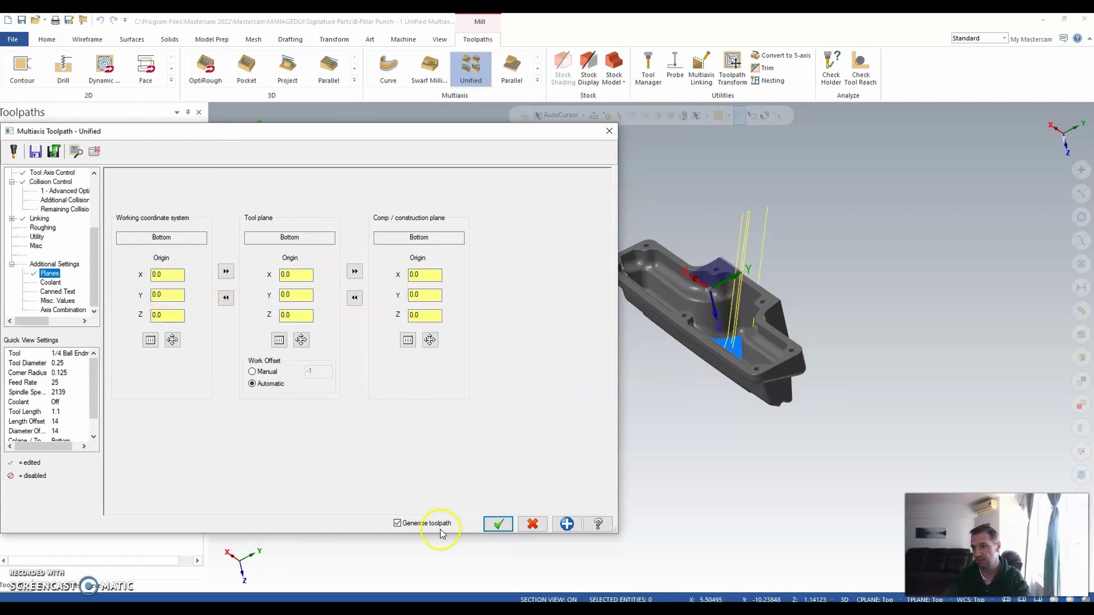
pyautogui.click(497, 525)
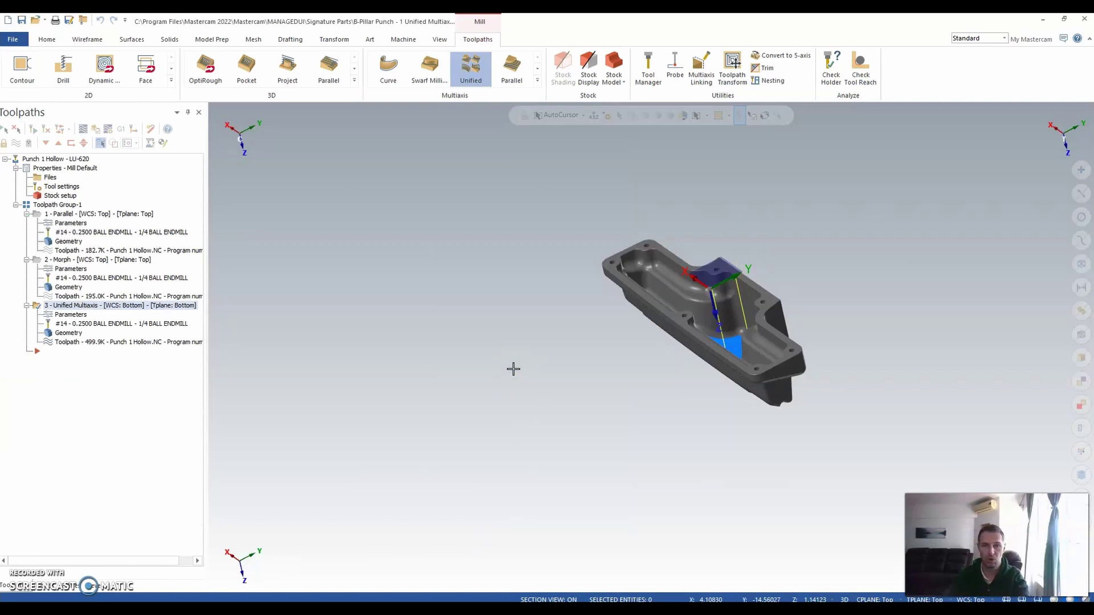
# Backplot the regenerated Unified toolpath partway through to examine the tool and holder motion in the hollow
pyautogui.moveTo(760, 371)
pyautogui.mouseDown(button='middle')
pyautogui.moveTo(796, 306)
pyautogui.moveTo(773, 417)
pyautogui.mouseUp(button='middle')
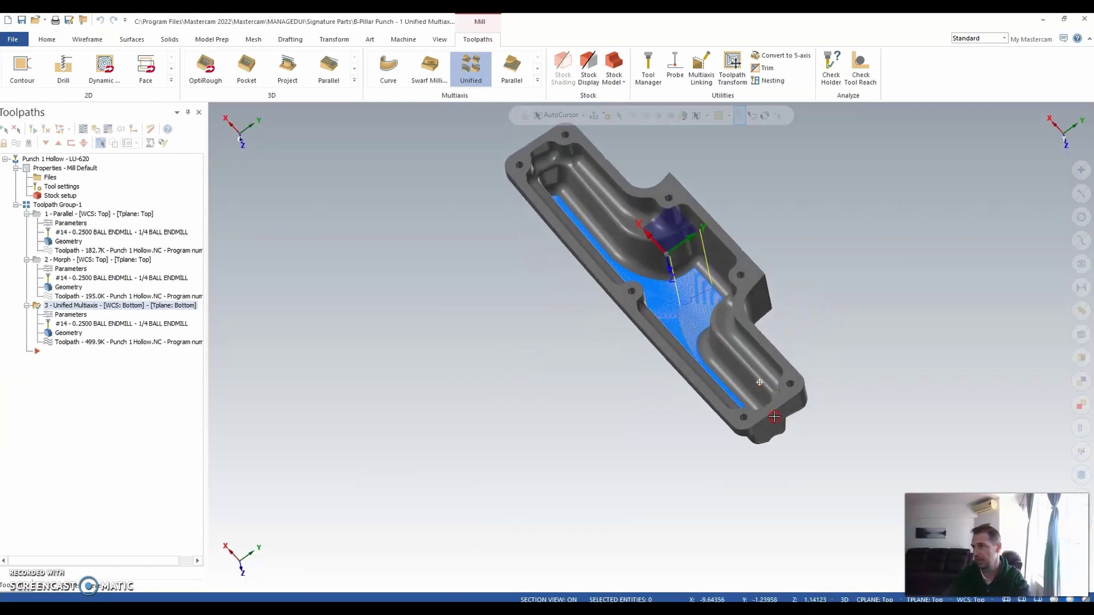
pyautogui.scroll(3, 729, 272)
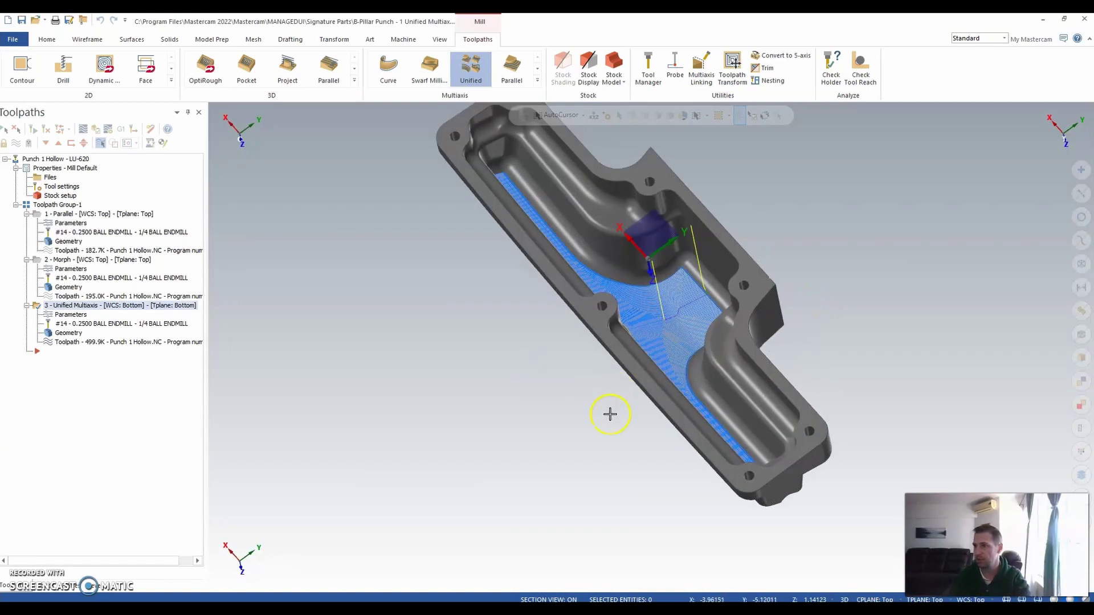
pyautogui.click(83, 129)
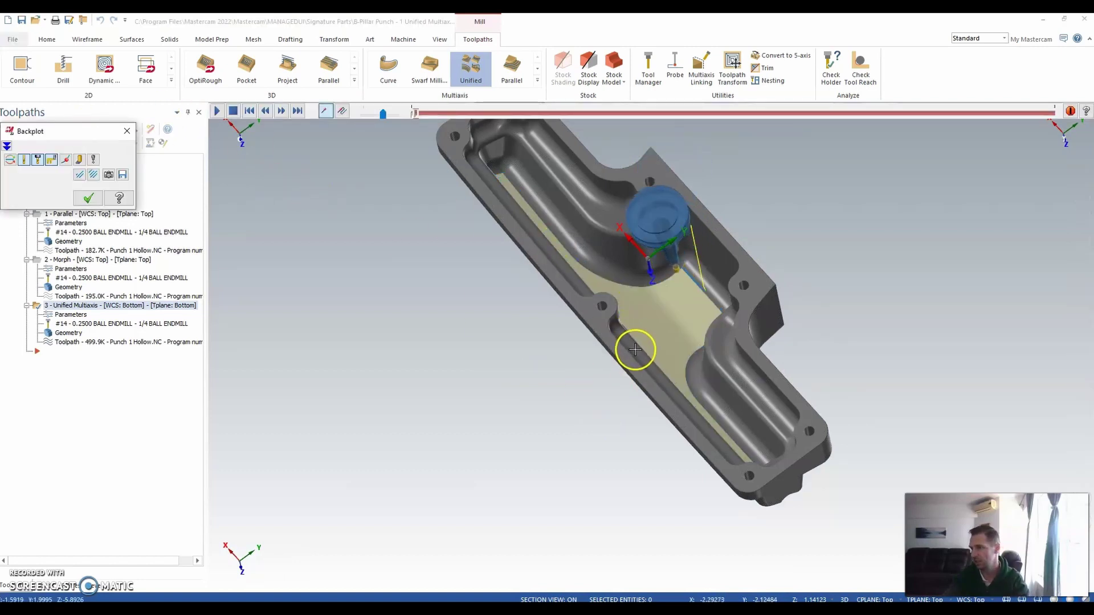
pyautogui.click(417, 117)
pyautogui.moveTo(417, 117); pyautogui.dragTo(698, 114)
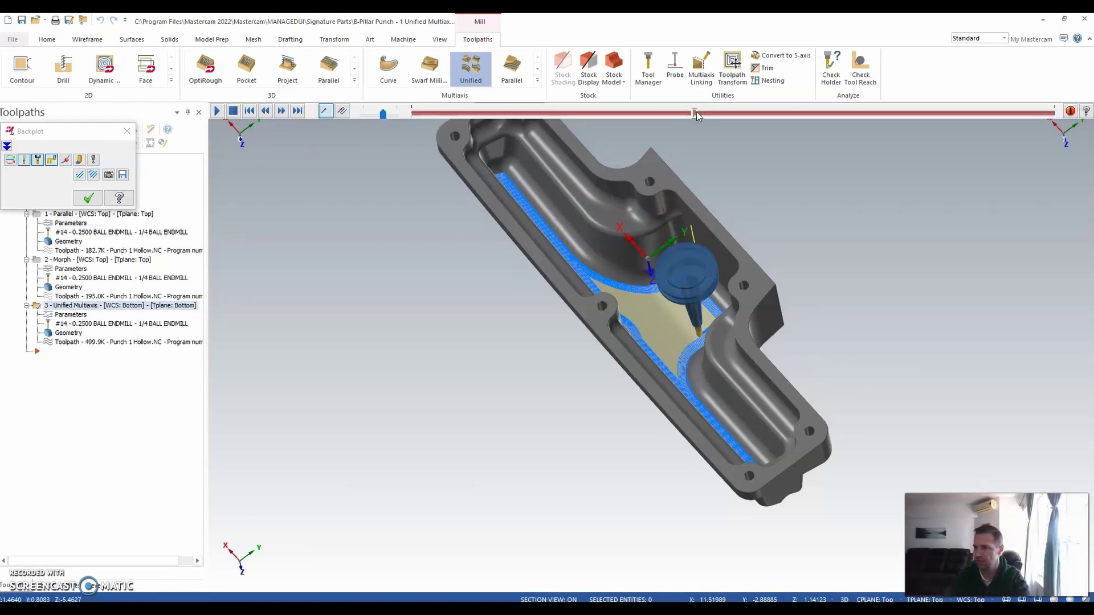
pyautogui.click(89, 198)
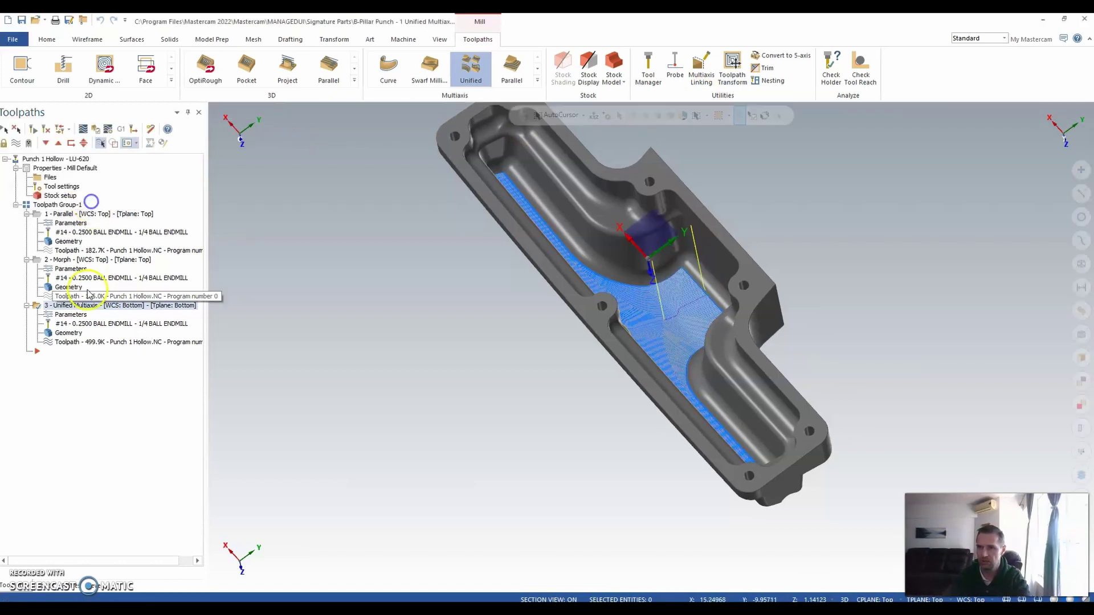
# Set the Unified toolpath's automatic cut pattern style to Center - Parallel, machine by Regions, and regenerate the toolpath
pyautogui.click(76, 317)
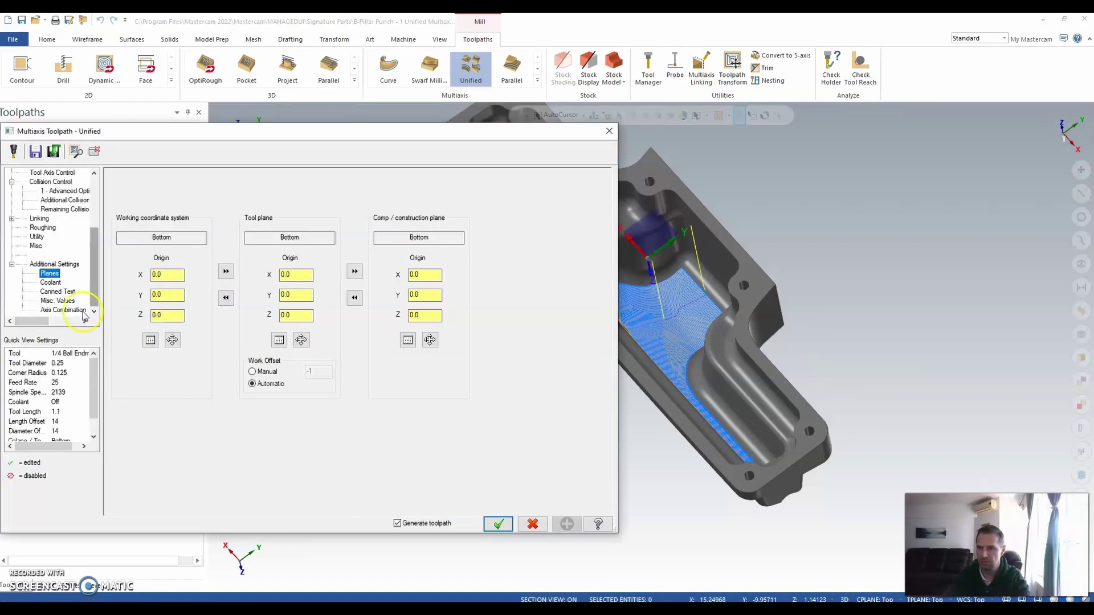
pyautogui.scroll(5, 55, 226)
pyautogui.click(45, 220)
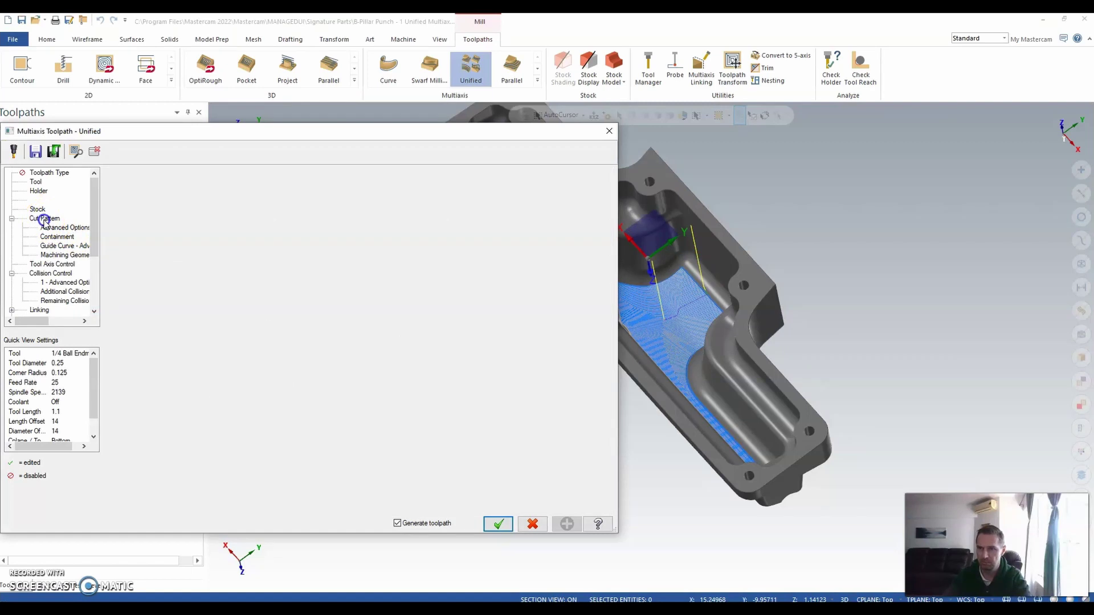
pyautogui.click(255, 205)
pyautogui.click(268, 197)
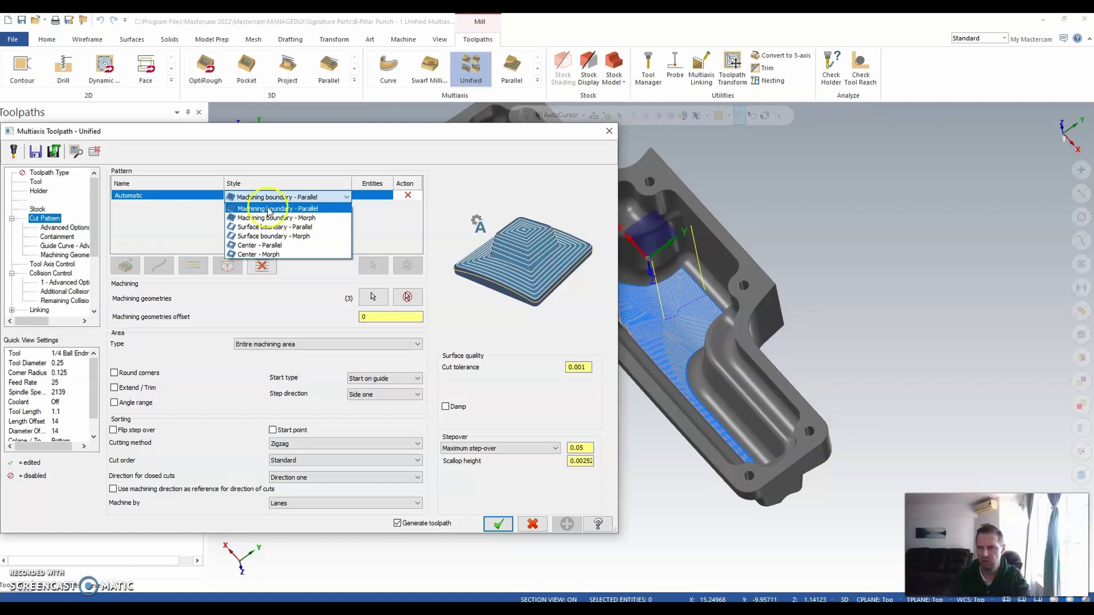
pyautogui.click(262, 245)
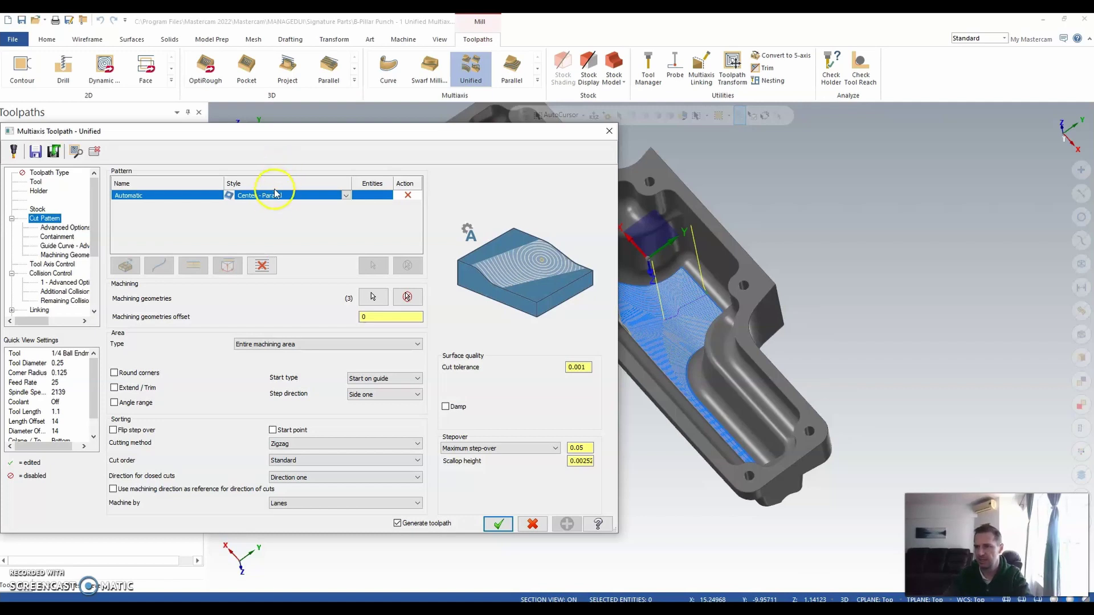
pyautogui.click(303, 502)
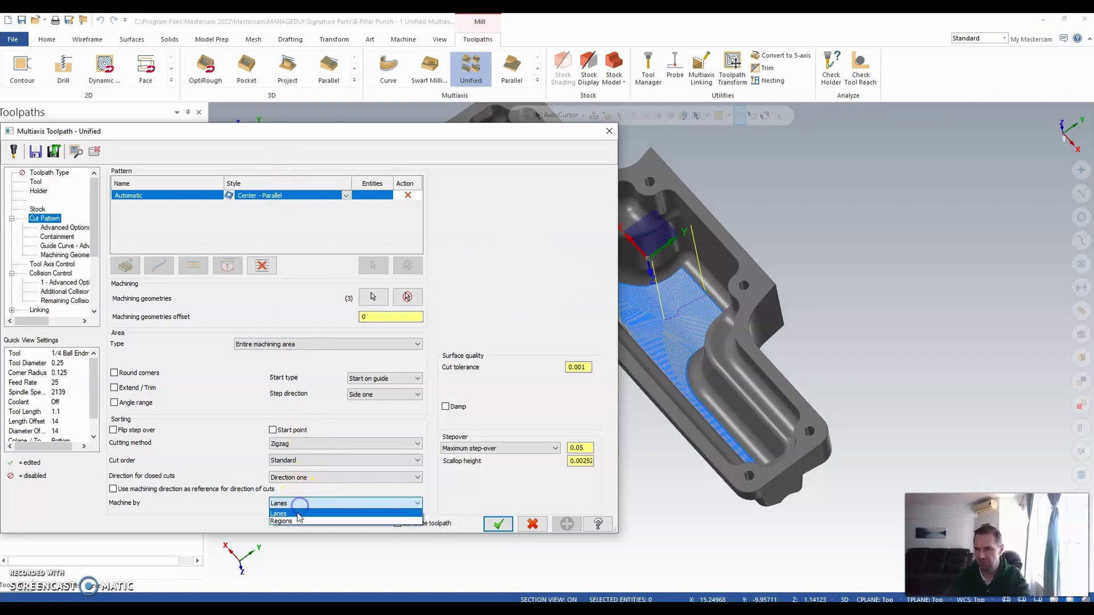
pyautogui.click(291, 519)
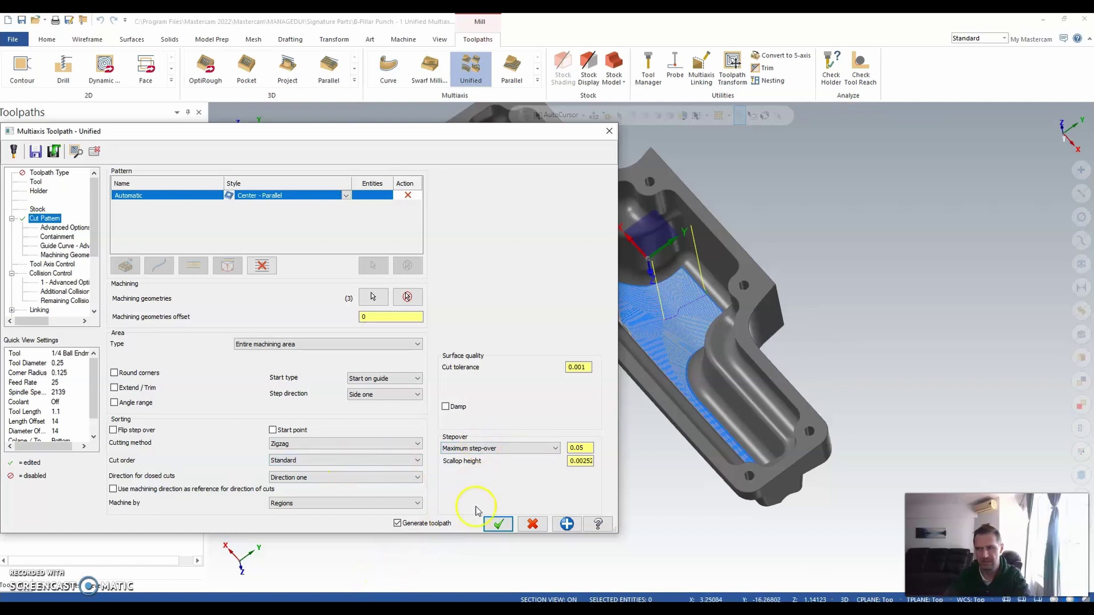
pyautogui.click(498, 524)
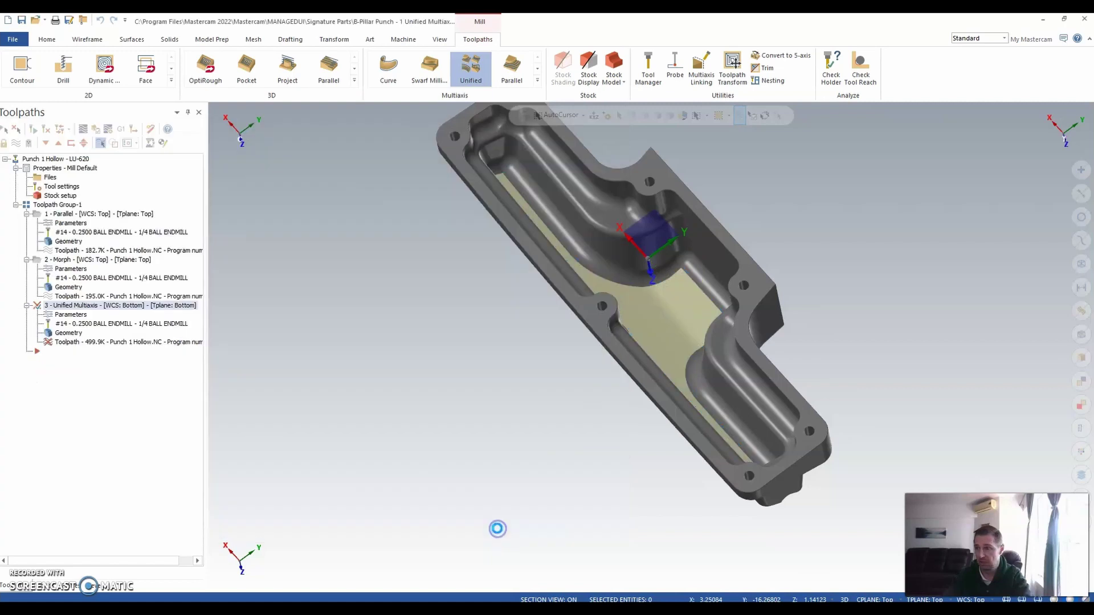
# Backplot the Center - Parallel toolpath partway through to examine how the cuts spread over the hollow's floor
pyautogui.moveTo(613, 440); pyautogui.dragTo(497, 459, button='middle')
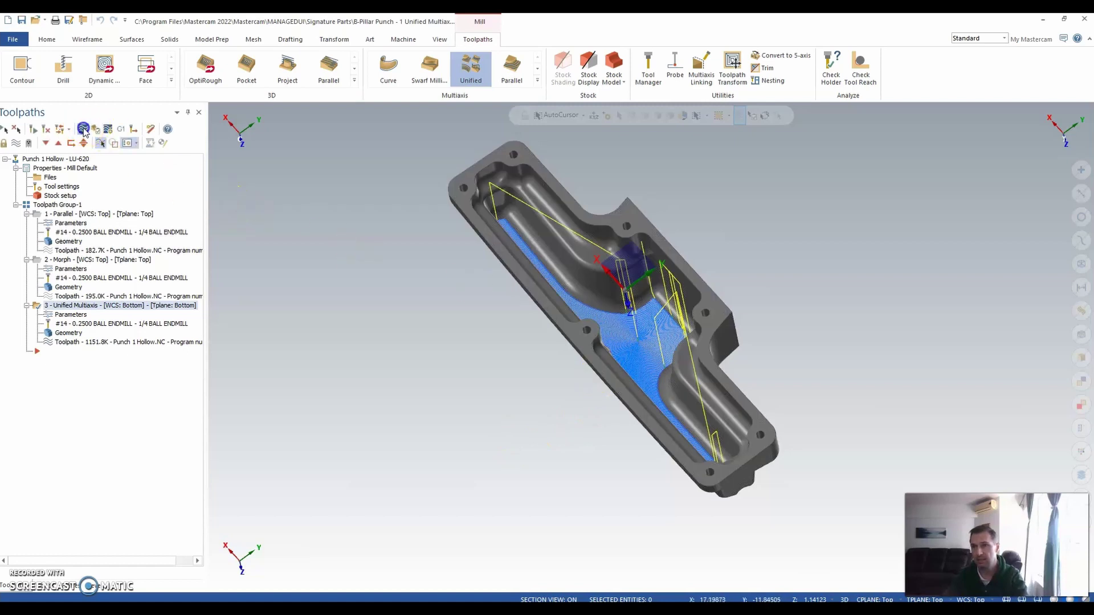
pyautogui.click(83, 129)
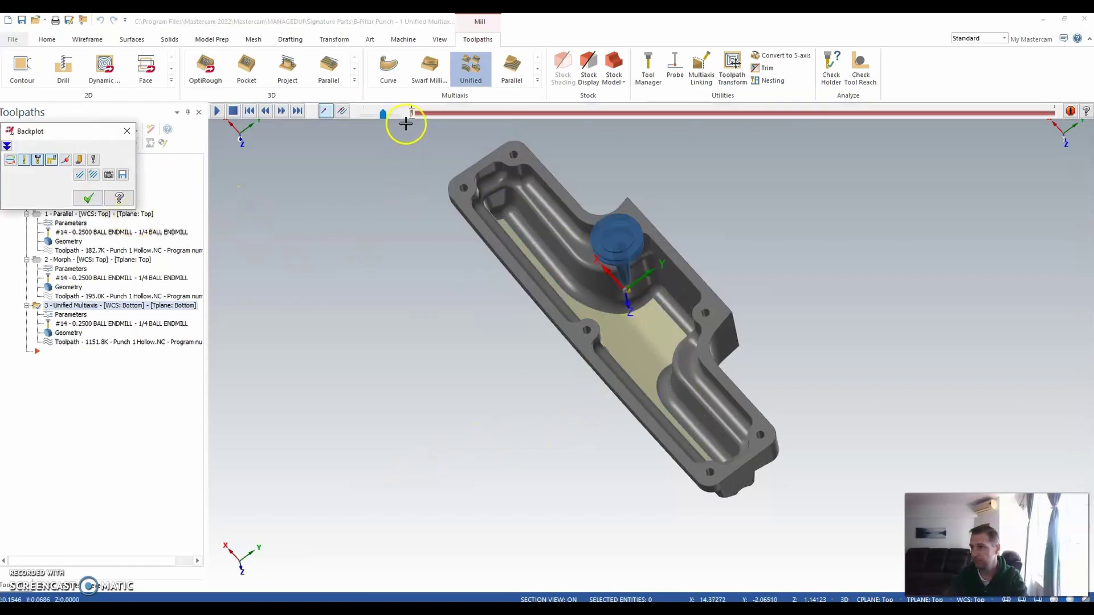
pyautogui.moveTo(411, 114)
pyautogui.mouseDown()
pyautogui.moveTo(583, 113)
pyautogui.moveTo(567, 117)
pyautogui.mouseUp()
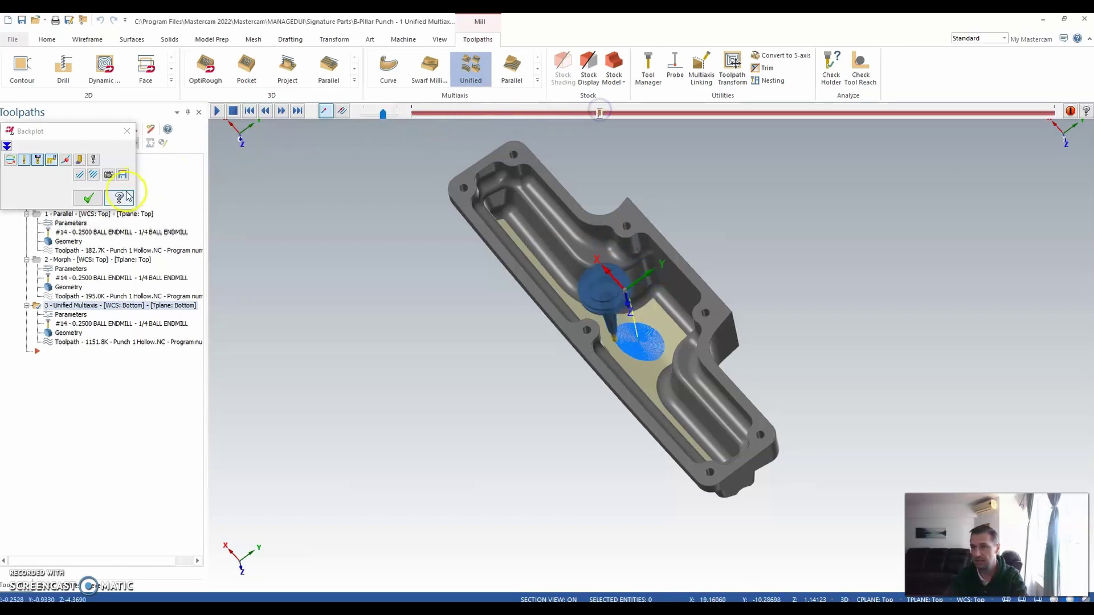
pyautogui.click(88, 197)
# Create an additional cut from containment in the Unified toolpath's containment settings, and regenerate the toolpath
pyautogui.click(72, 315)
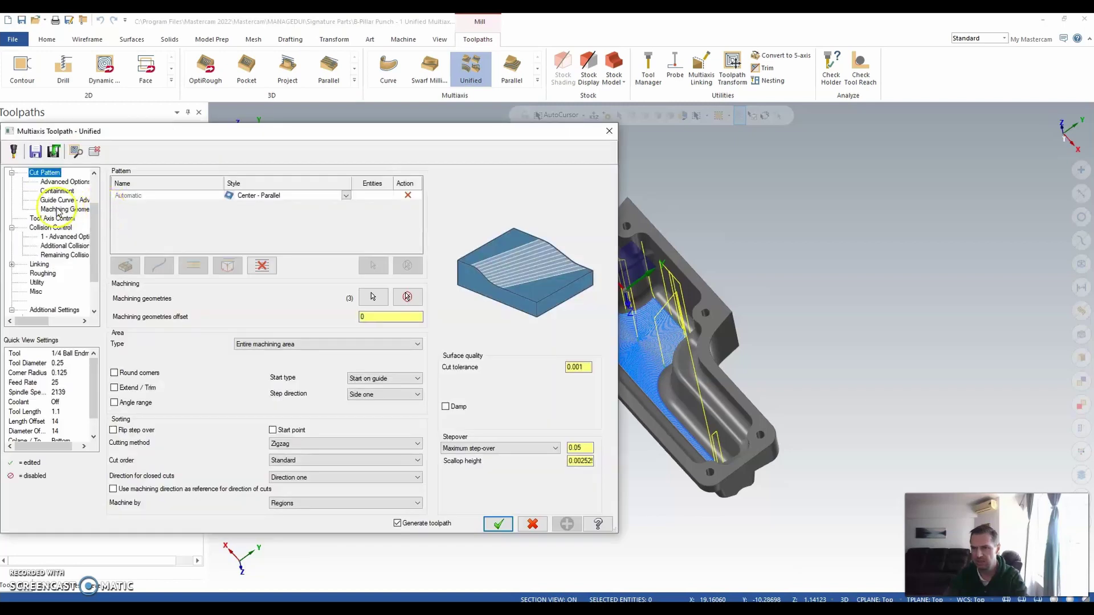
pyautogui.click(56, 191)
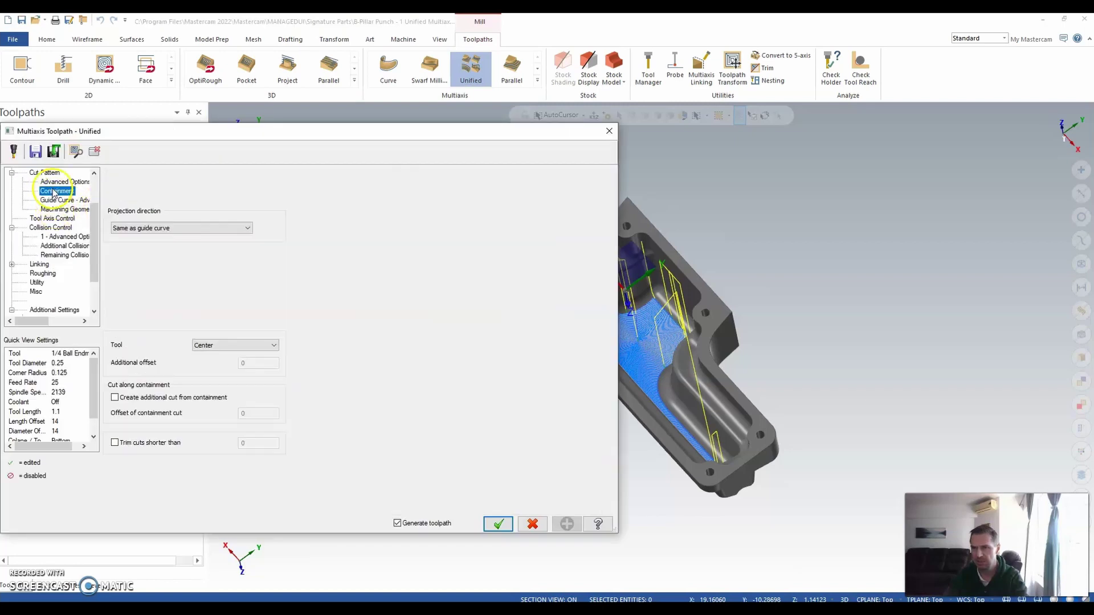
pyautogui.click(115, 398)
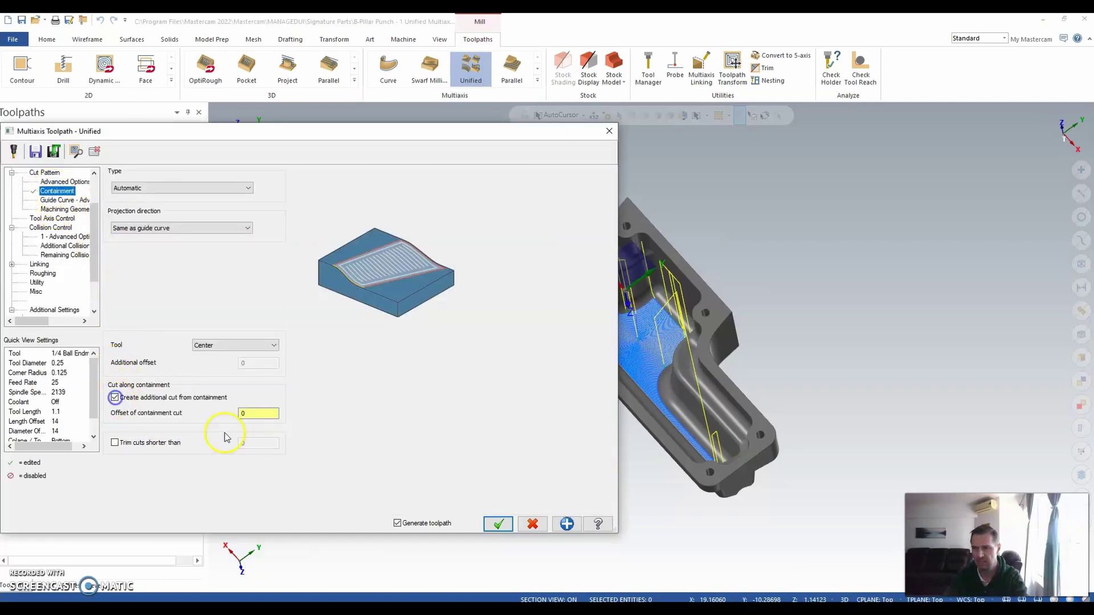
pyautogui.click(498, 524)
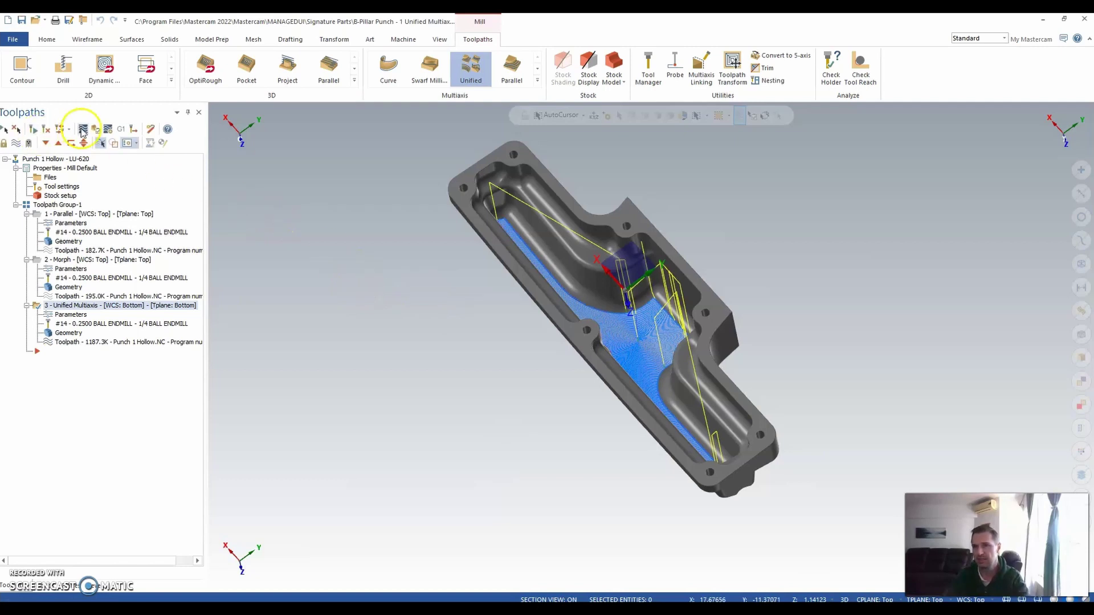
# Backplot the start of the Unified toolpath to examine when the additional containment cut is machined
pyautogui.click(83, 129)
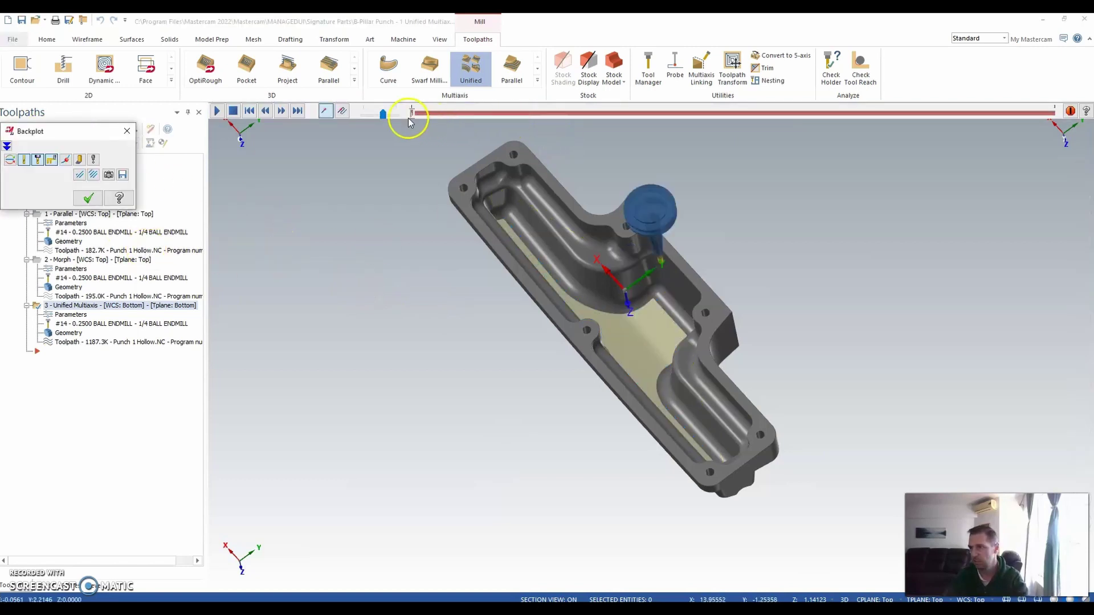
pyautogui.moveTo(414, 115)
pyautogui.mouseDown()
pyautogui.moveTo(486, 117)
pyautogui.moveTo(531, 132)
pyautogui.mouseUp()
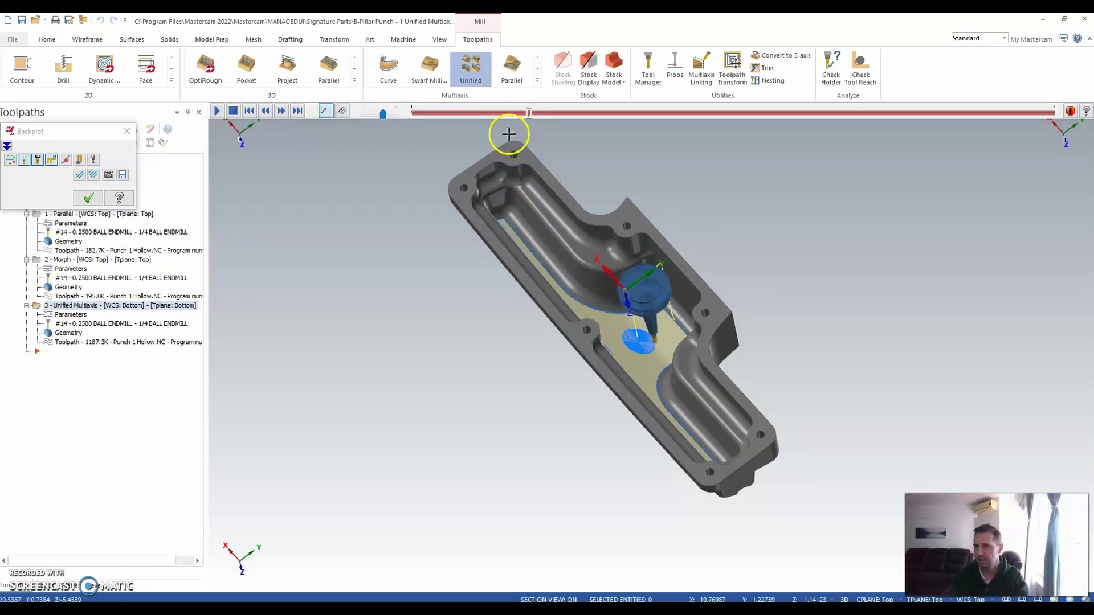
pyautogui.click(88, 199)
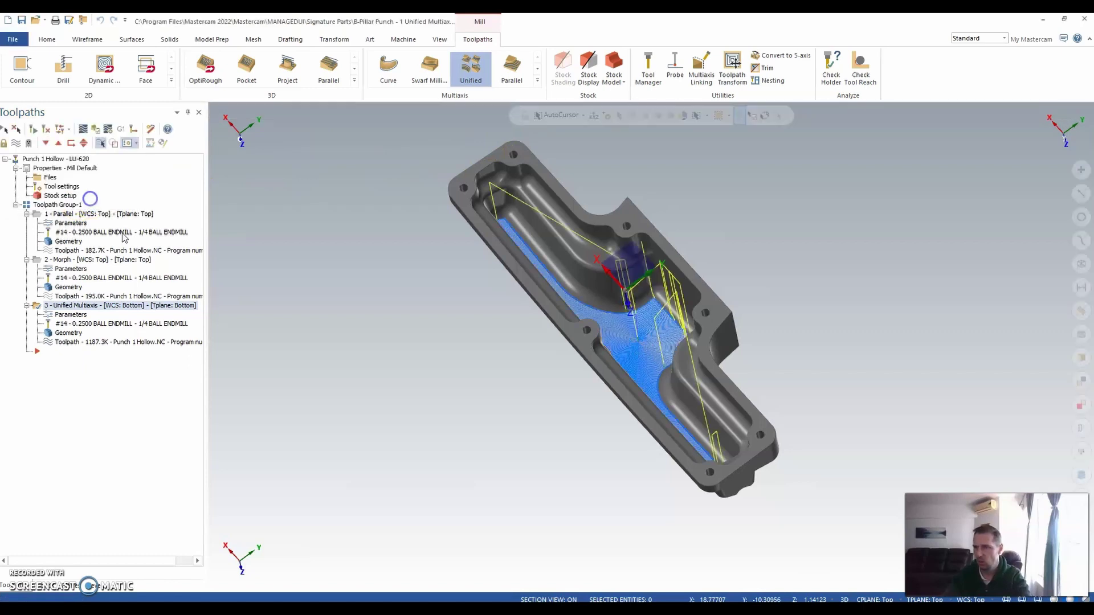
# In the roughing settings, enable the sorting options for roughing with the order of passes reversed, and regenerate the toolpath
pyautogui.click(79, 315)
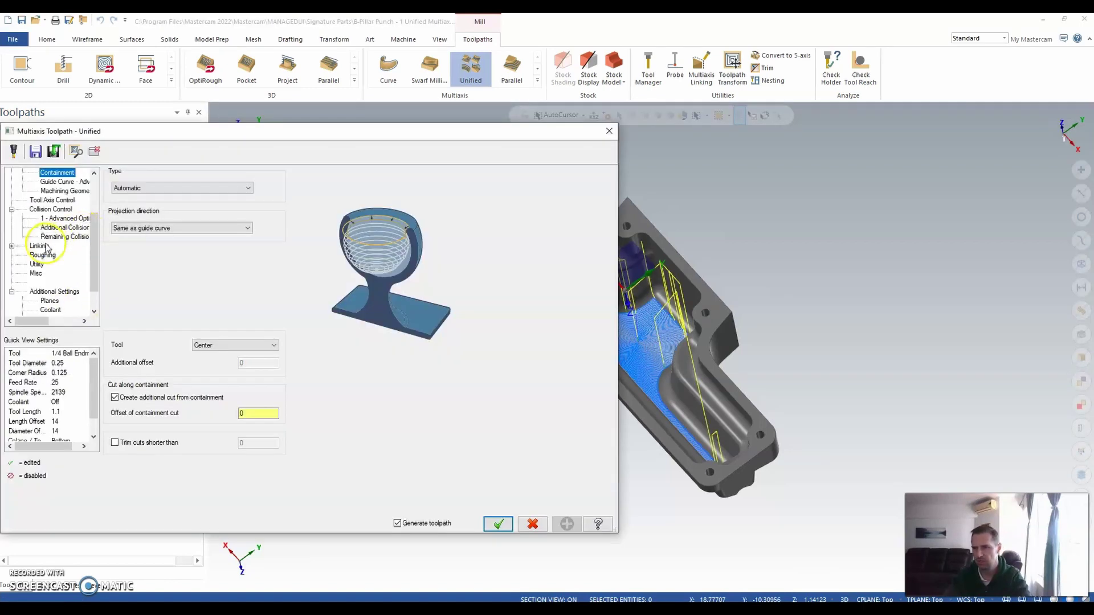
pyautogui.click(43, 255)
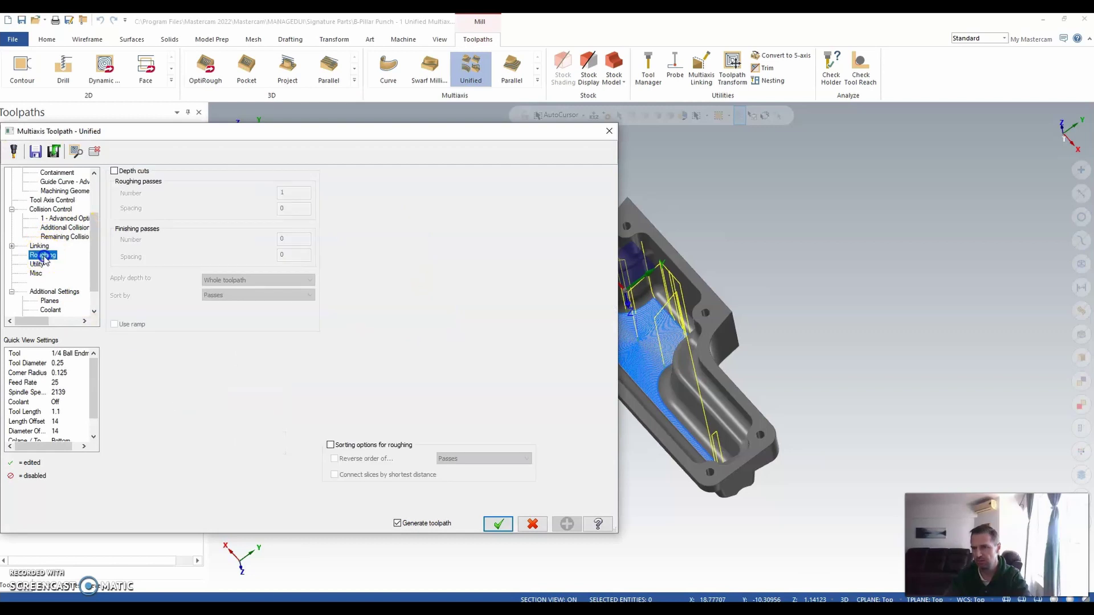
pyautogui.click(330, 445)
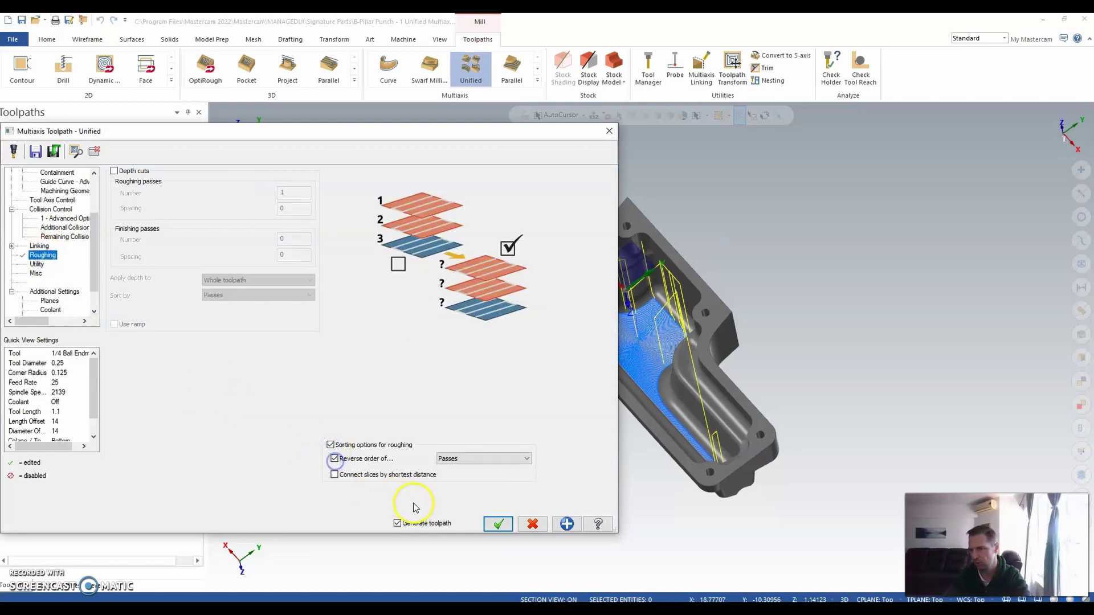
pyautogui.click(498, 524)
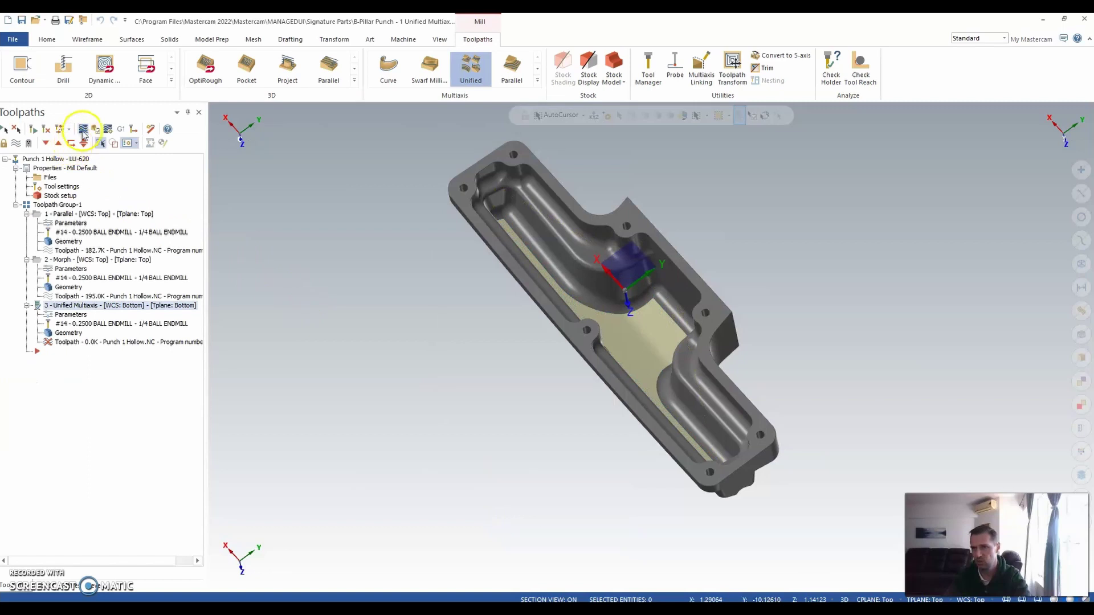
# Backplot the reversed Unified toolpath through to its end to examine the cutting order and the final containment pass
pyautogui.click(83, 130)
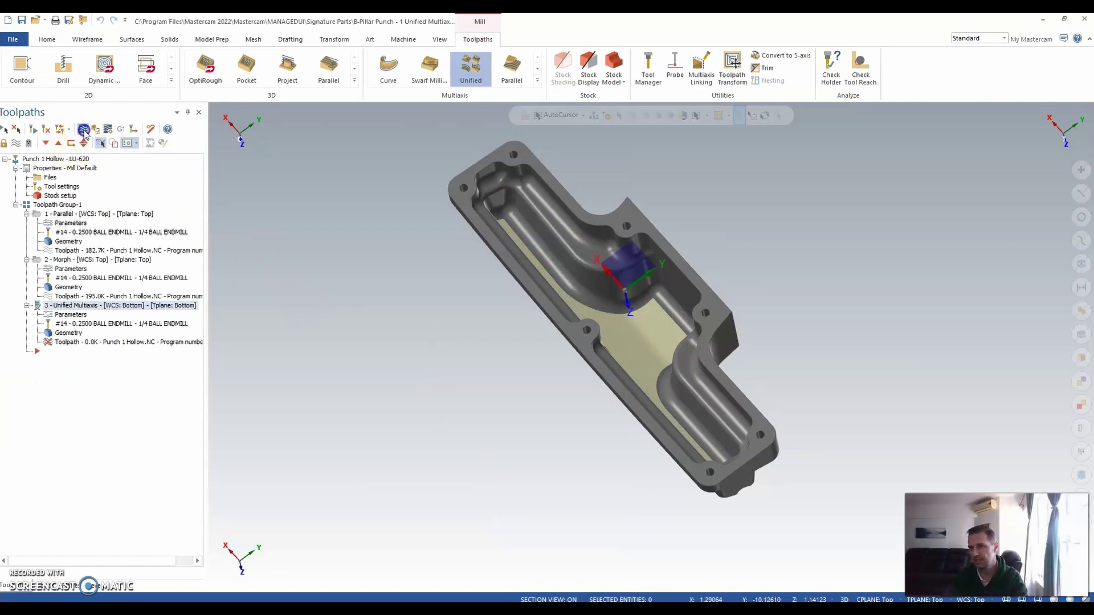
pyautogui.click(627, 345)
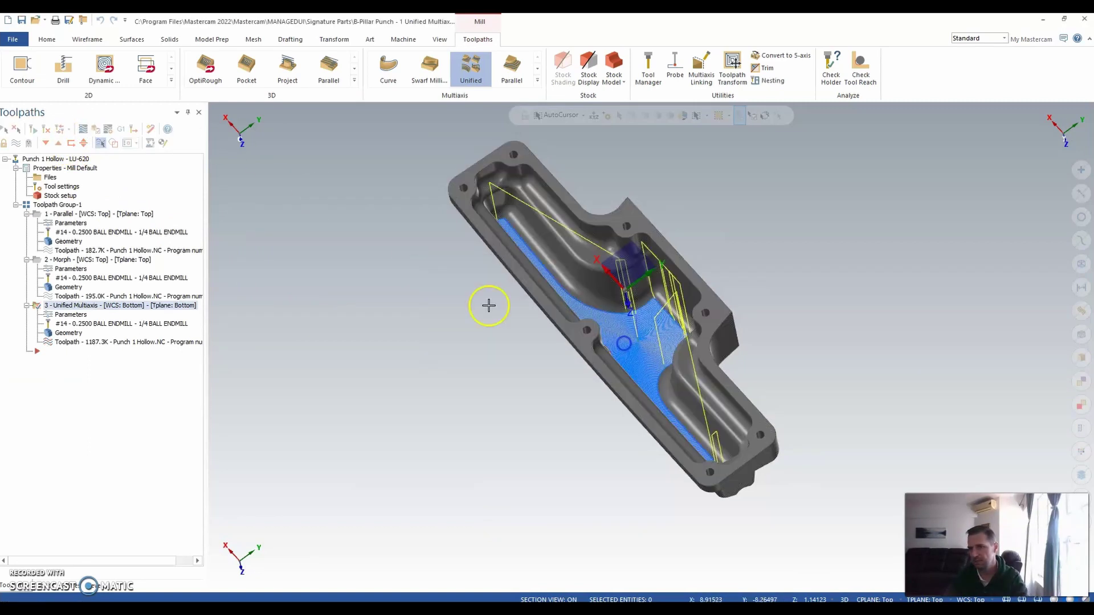
pyautogui.click(84, 130)
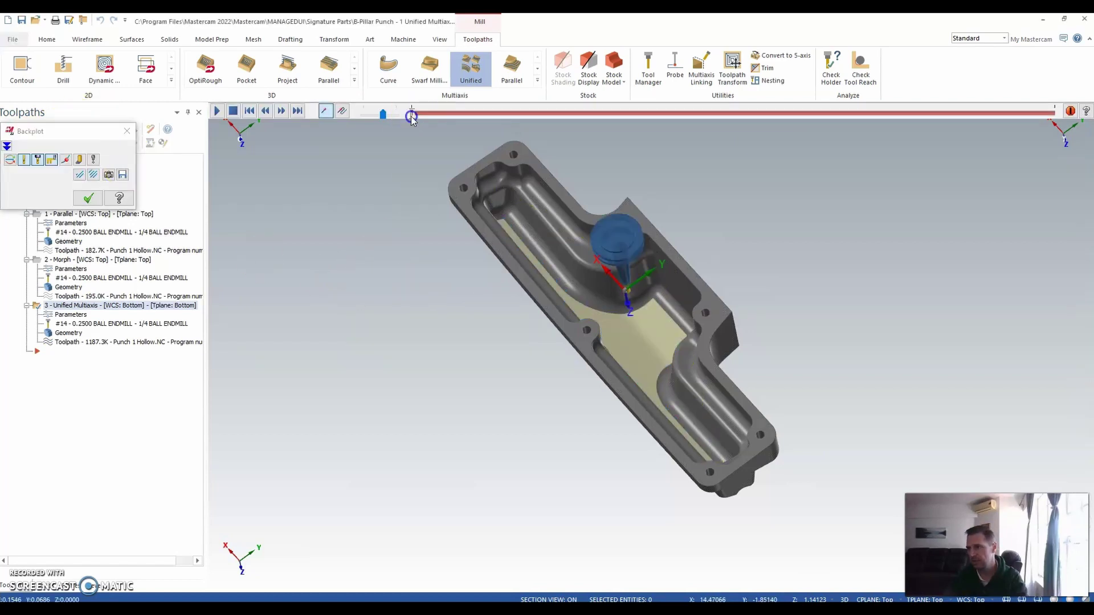
pyautogui.moveTo(411, 116); pyautogui.dragTo(1039, 120)
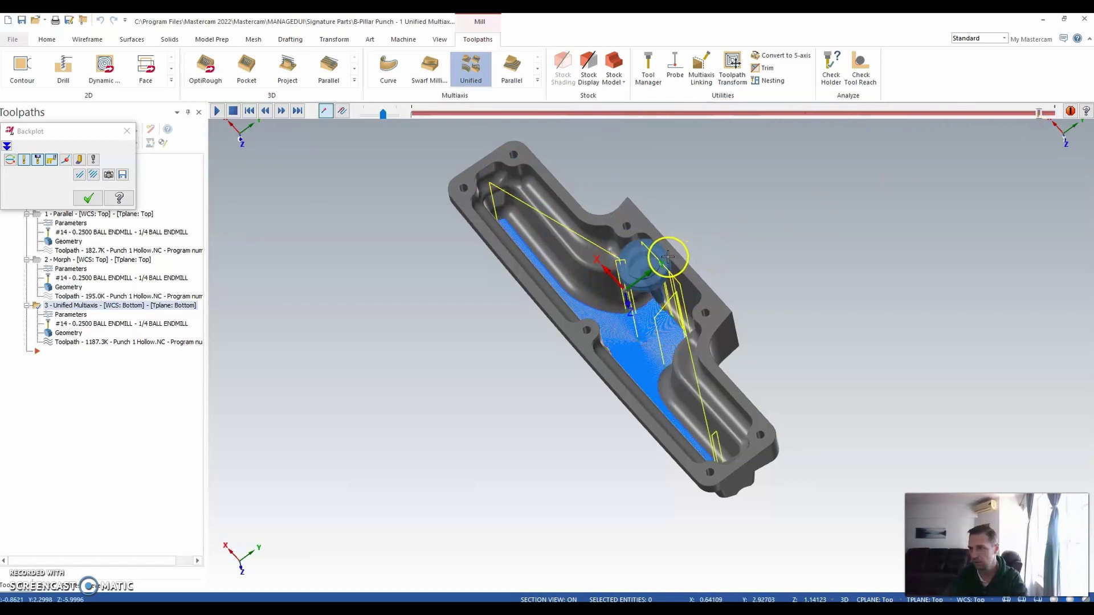
pyautogui.scroll(5, 612, 261)
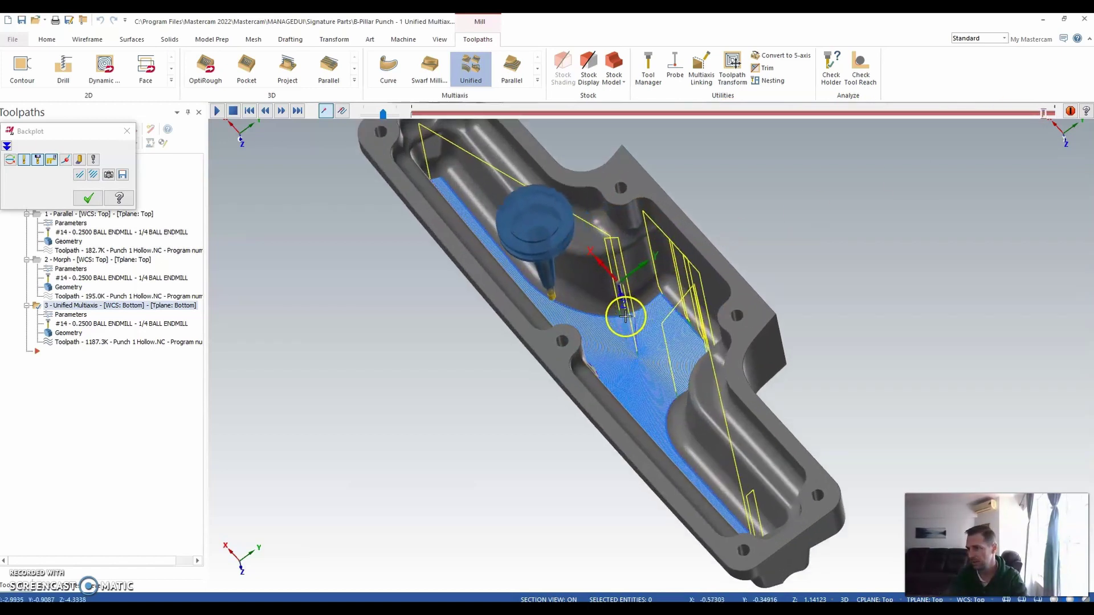
pyautogui.scroll(-5, 572, 307)
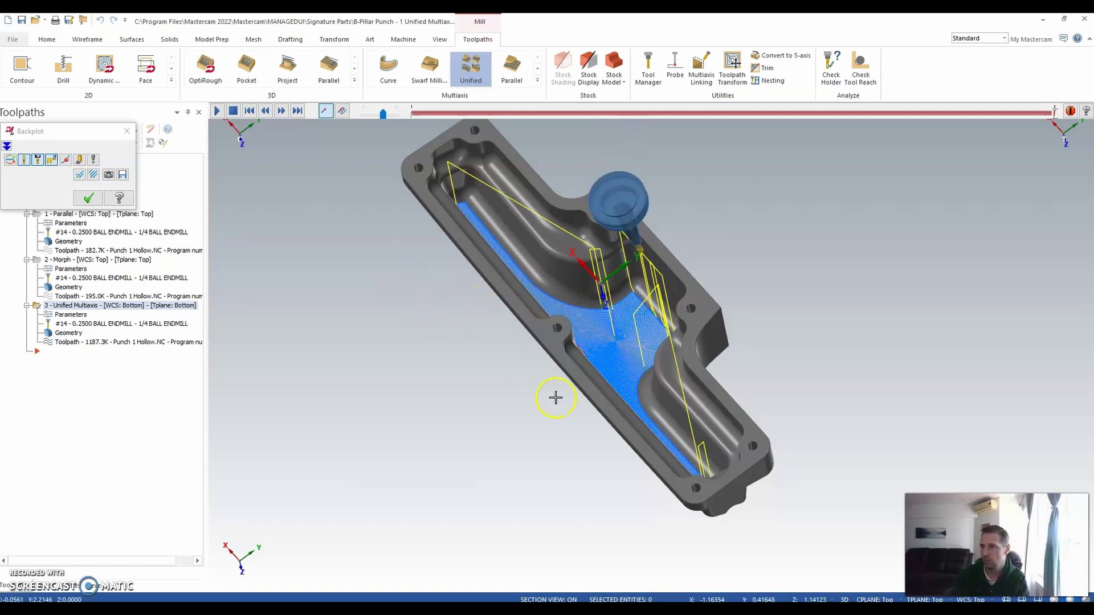
pyautogui.scroll(-1, 478, 402)
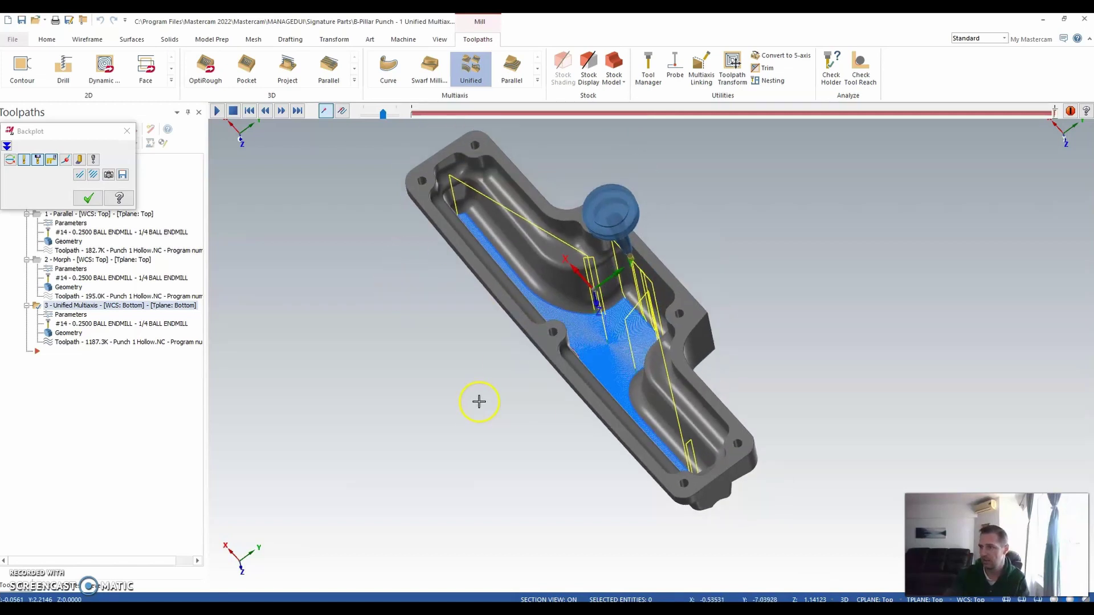
pyautogui.click(89, 198)
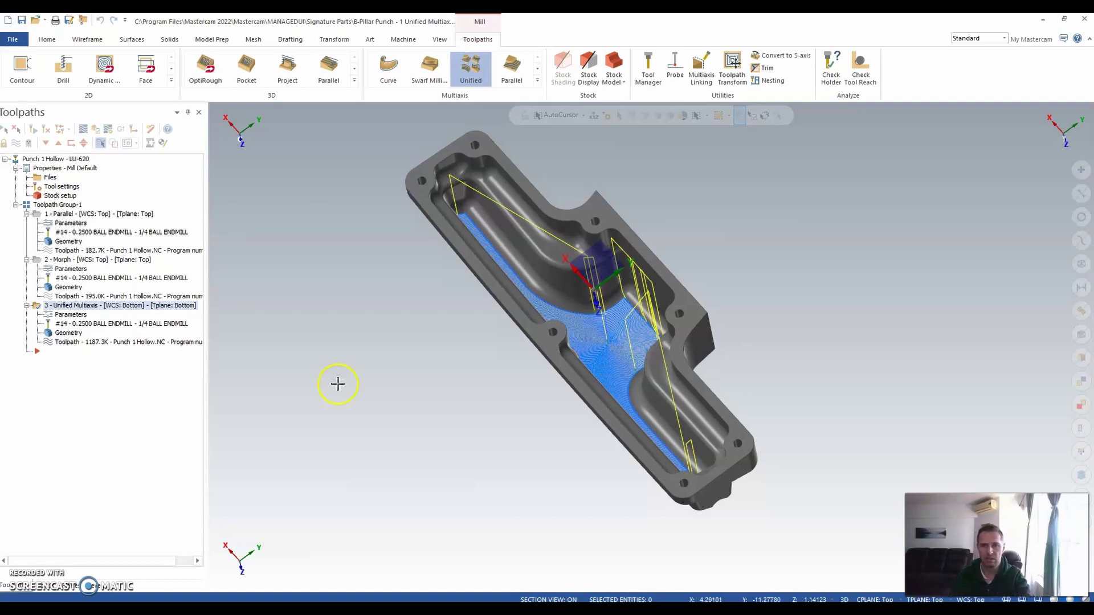
# Open the signature part B-Pillar Punch - 2 Unified Existing Tools without saving the changes to the current part
pyautogui.rightClick(309, 328)
pyautogui.click(358, 496)
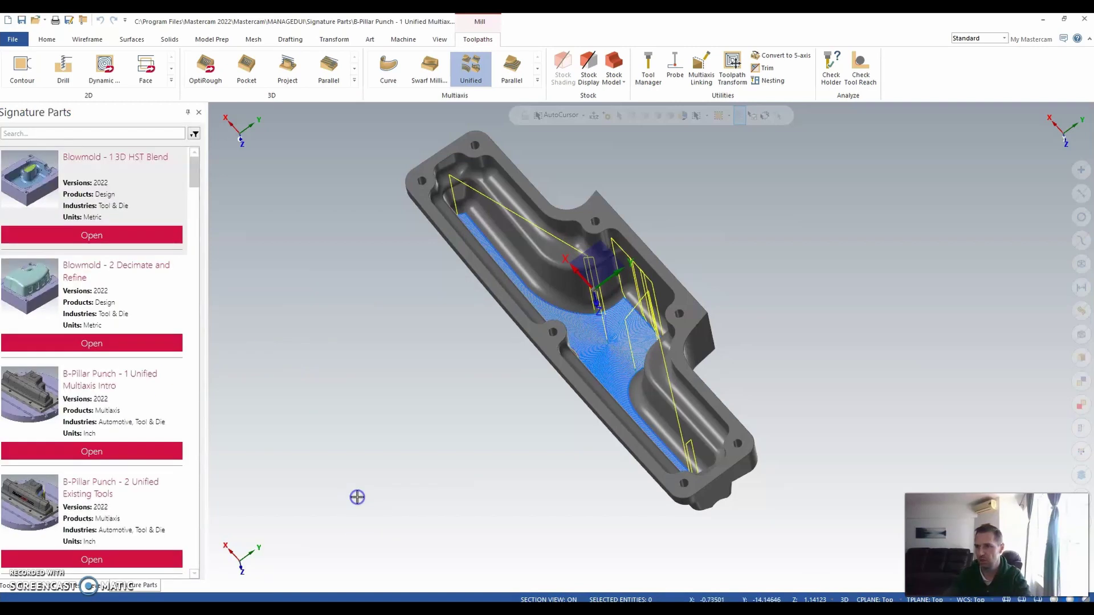
pyautogui.scroll(-3, 142, 513)
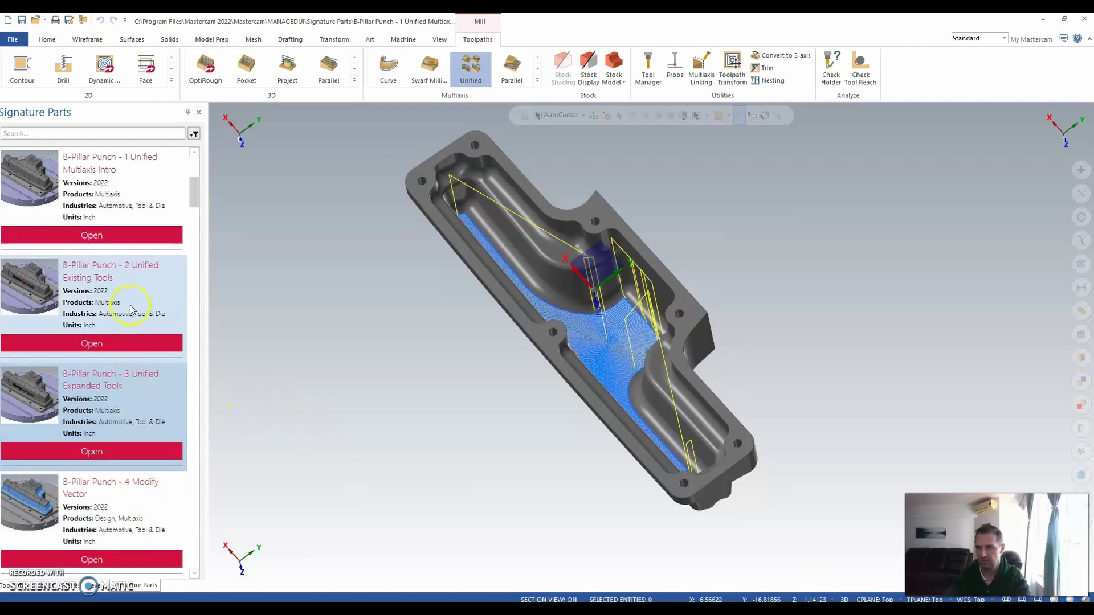
pyautogui.click(122, 342)
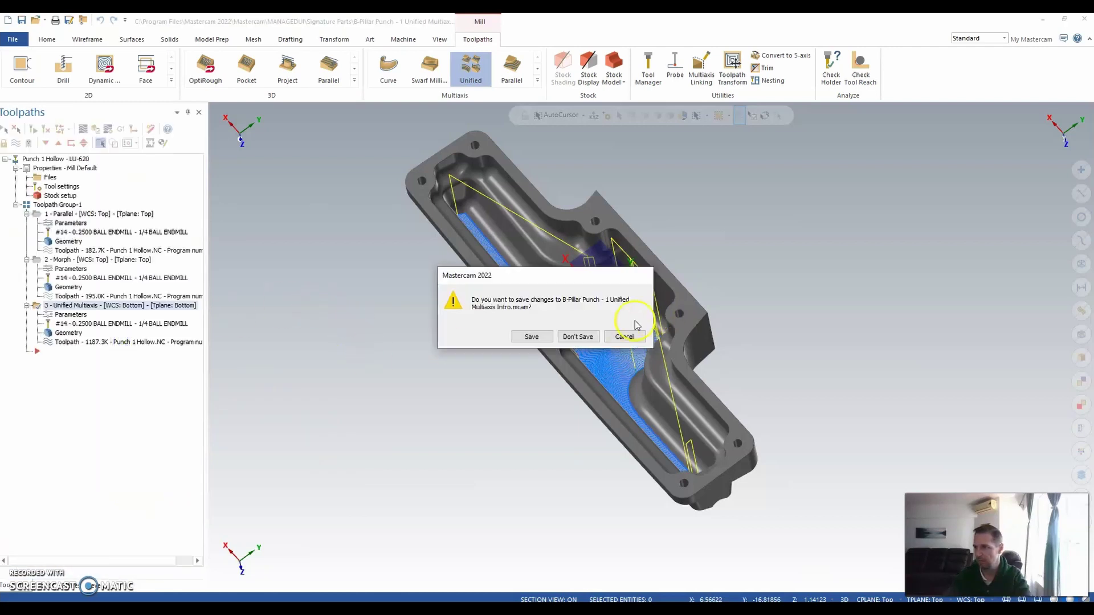
pyautogui.click(577, 337)
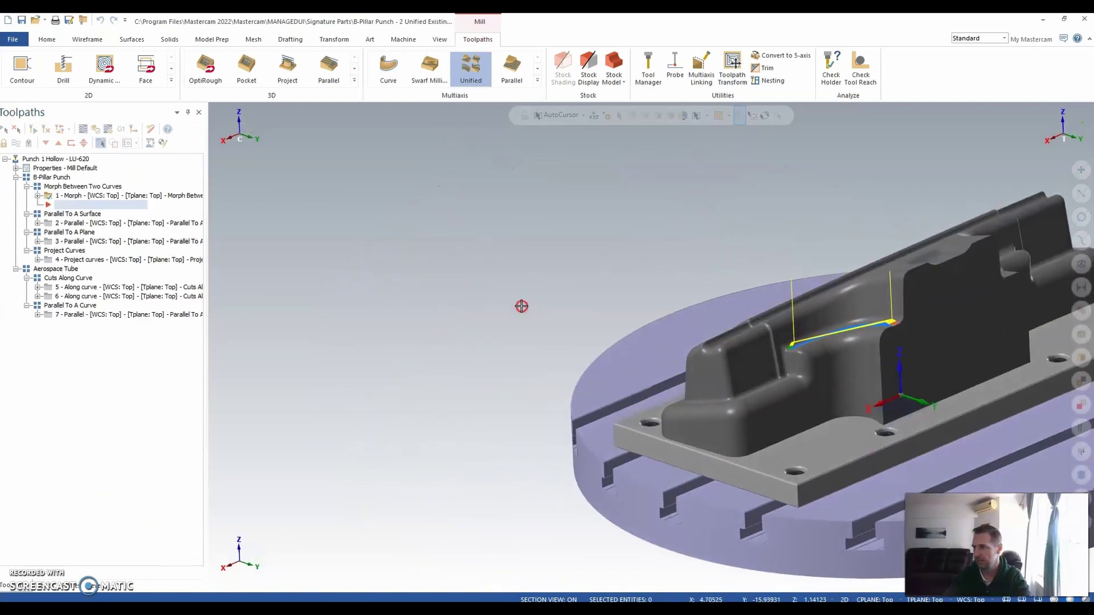
# Examine the Morph Between Two Curves toolpath along the curved fillet of the B-Pillar Punch up close
pyautogui.scroll(-3, 513, 310)
pyautogui.scroll(6, 705, 317)
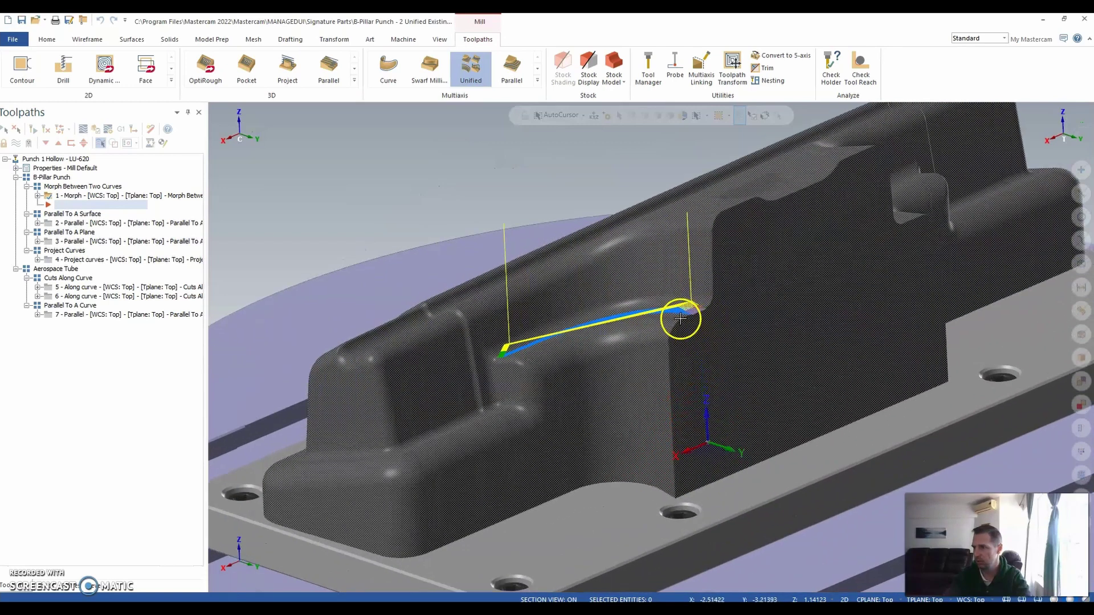
pyautogui.moveTo(680, 317)
pyautogui.mouseDown(button='middle')
pyautogui.moveTo(659, 335)
pyautogui.moveTo(649, 382)
pyautogui.mouseUp(button='middle')
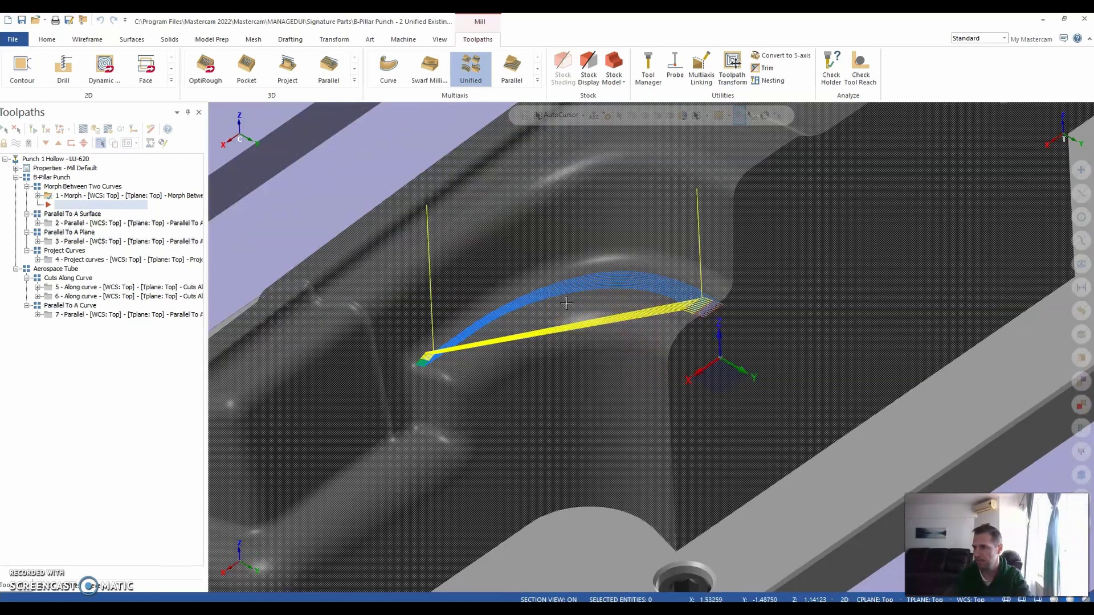
# Start a new Unified multiaxis toolpath with tool 1, the 12mm Emuge Taper Form
pyautogui.moveTo(567, 310); pyautogui.dragTo(527, 341, button='middle')
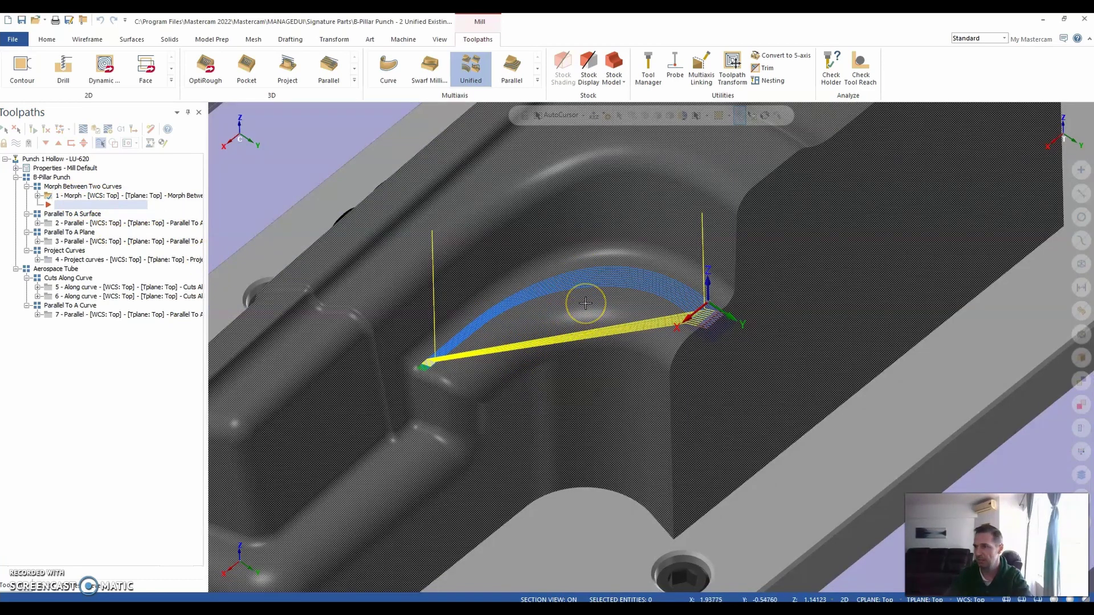
pyautogui.moveTo(585, 303); pyautogui.dragTo(588, 365, button='middle')
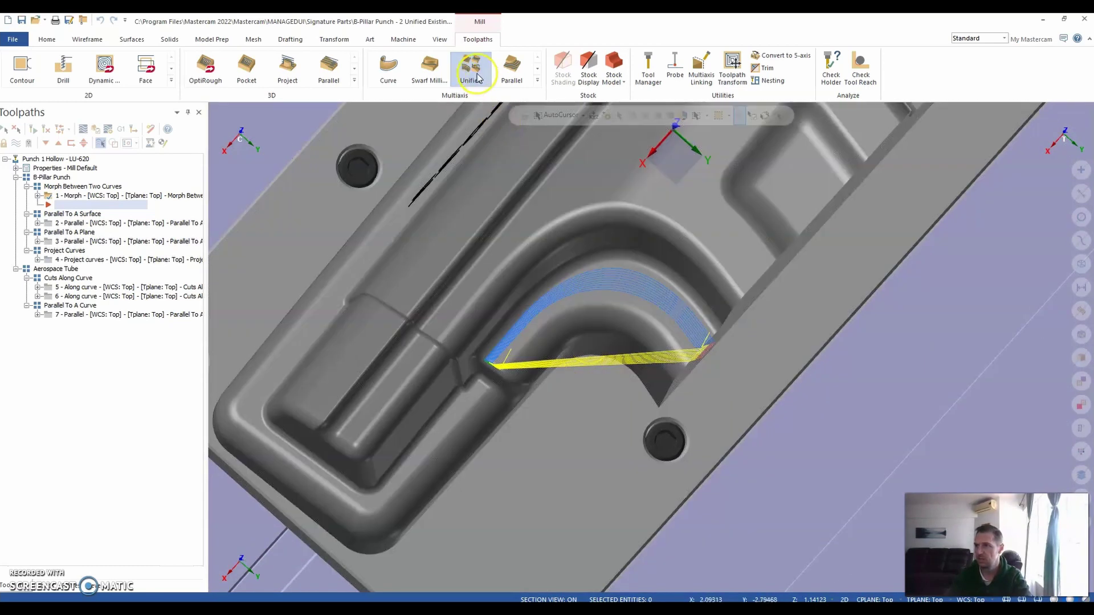
pyautogui.click(477, 78)
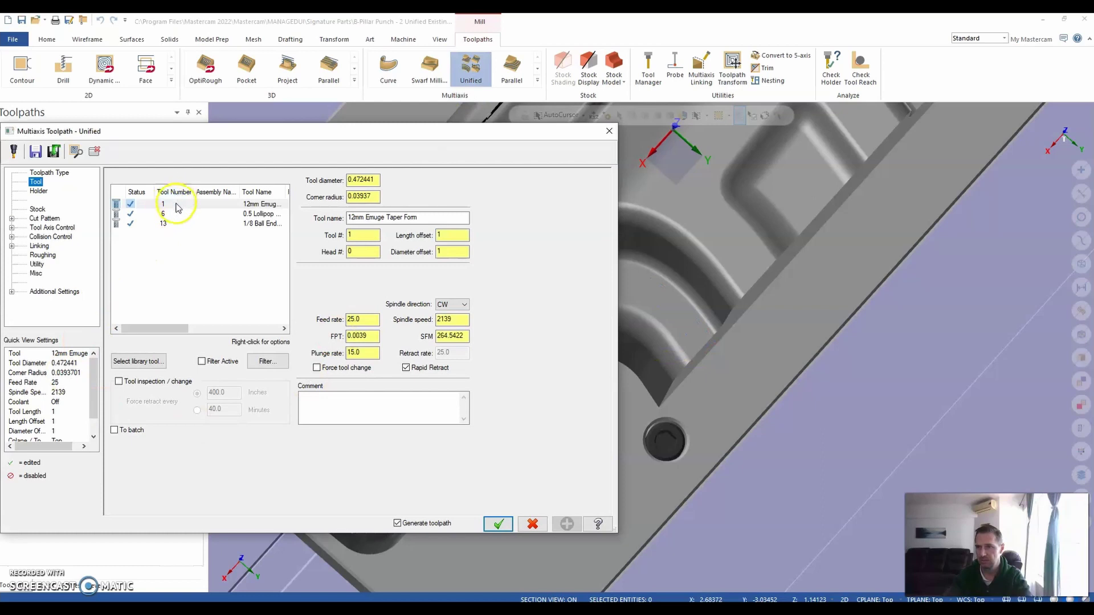
pyautogui.click(171, 204)
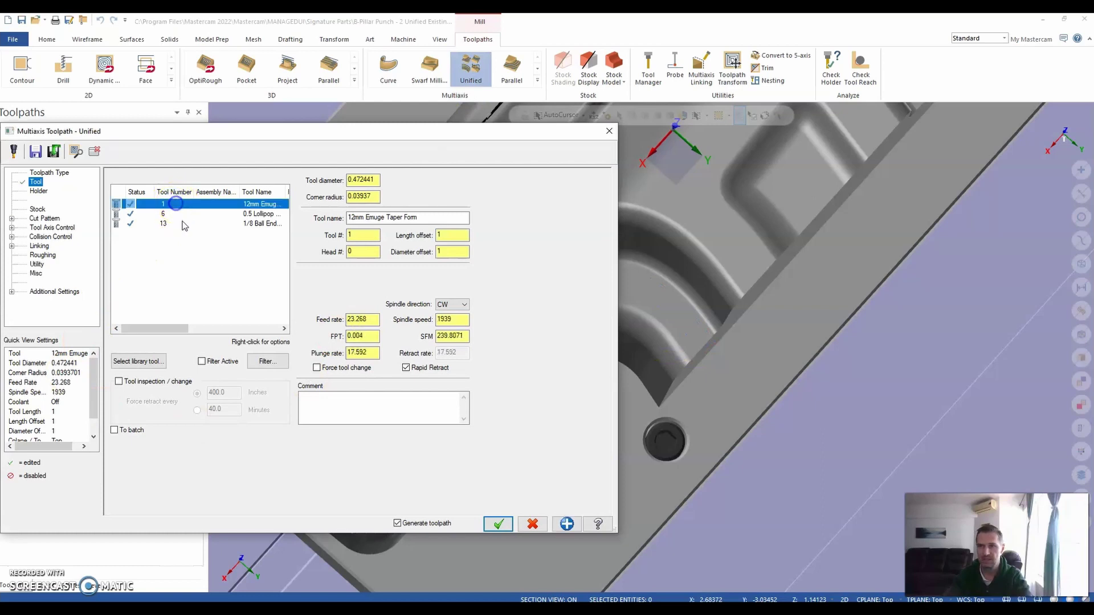
# Add a curve to the cut pattern and chain the inner edge of the curved face as its geometry
pyautogui.click(38, 219)
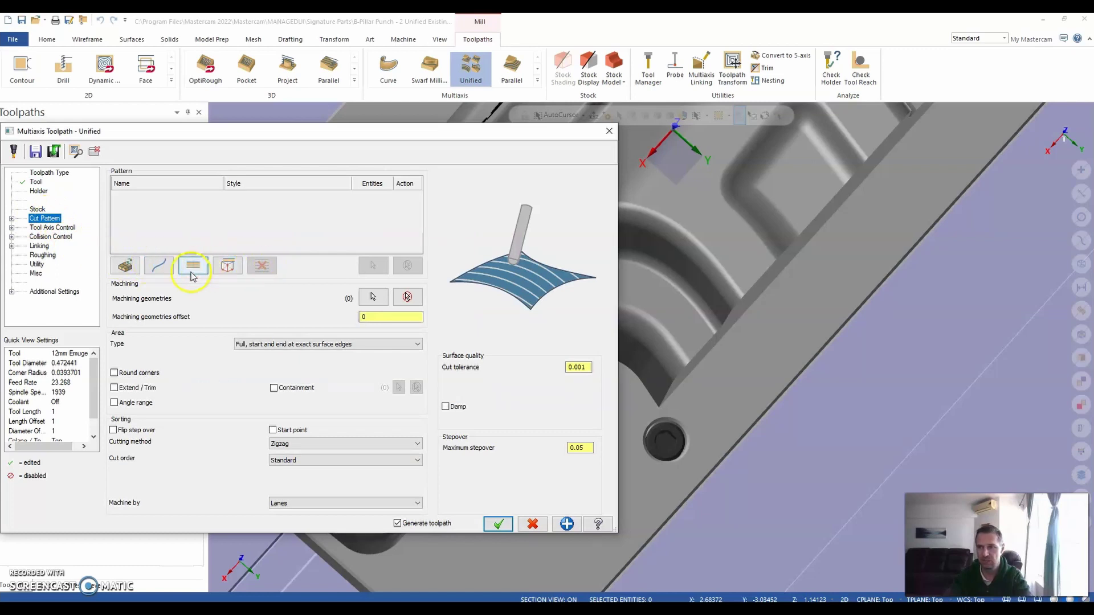
pyautogui.click(159, 268)
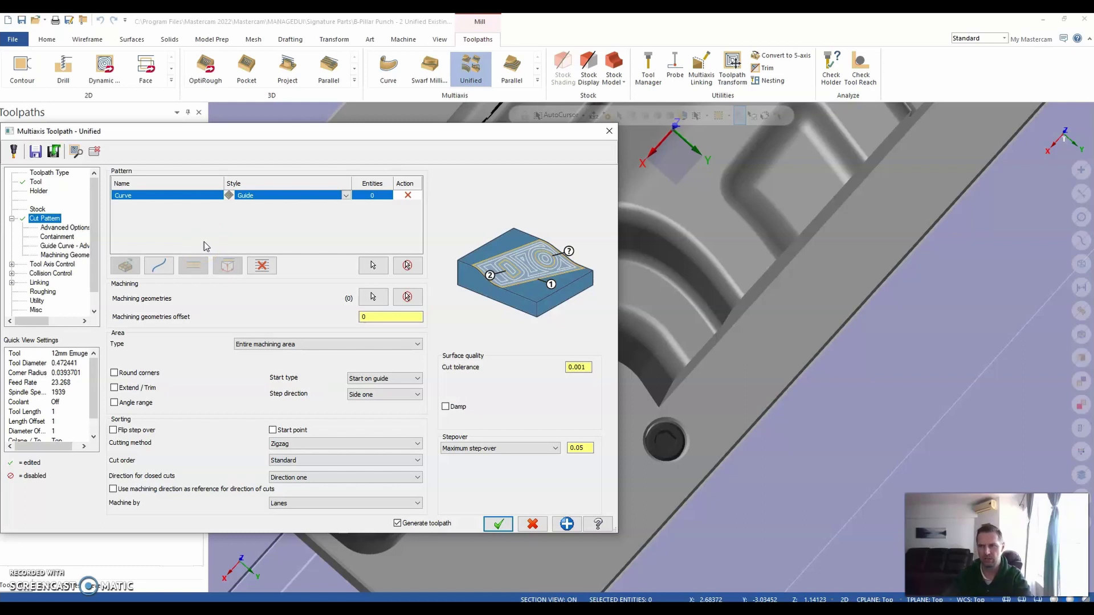
pyautogui.click(374, 266)
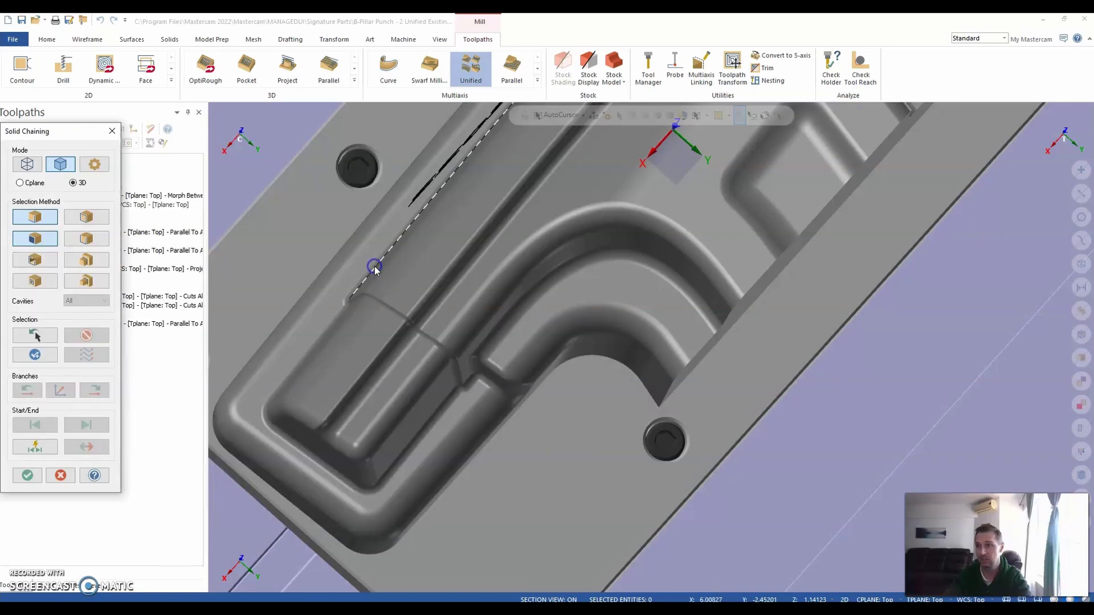
pyautogui.click(511, 357)
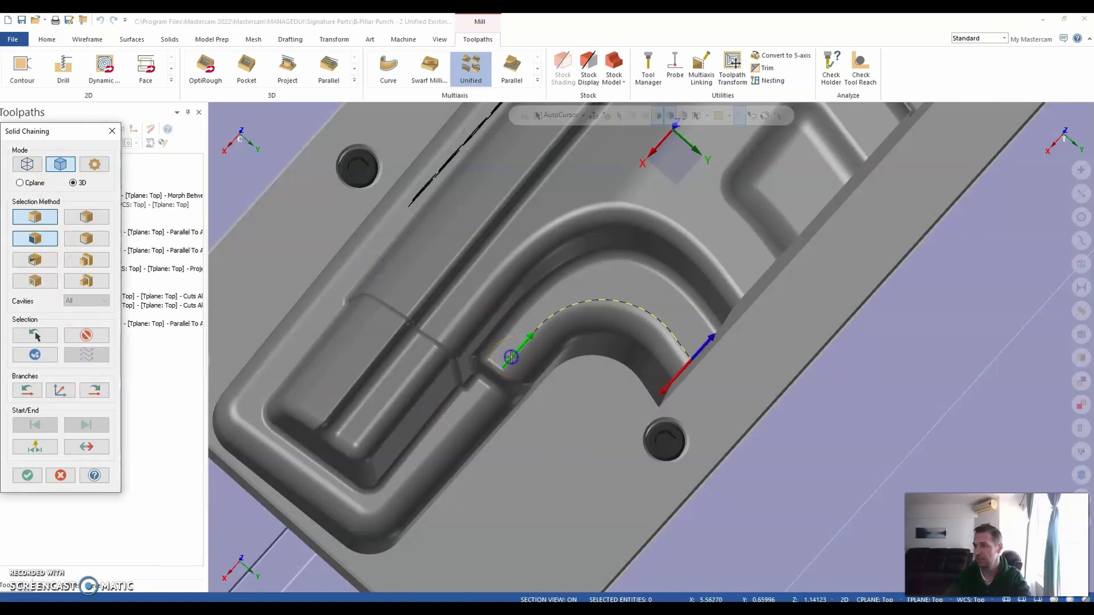
pyautogui.click(29, 476)
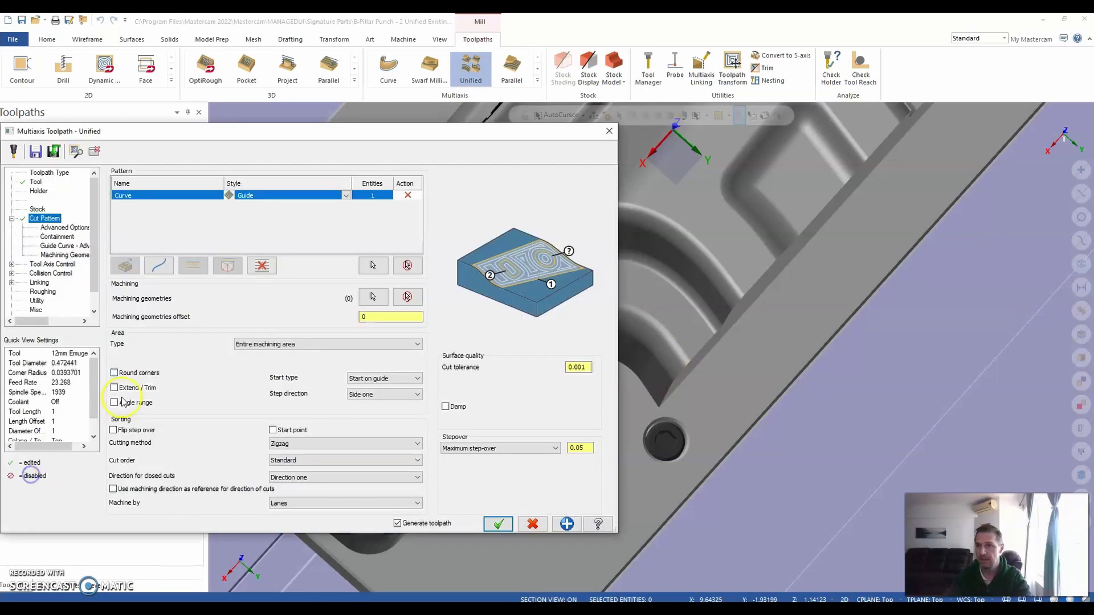
# Add a second pattern curve and chain the opposite, outer edge of the curved face
pyautogui.click(164, 268)
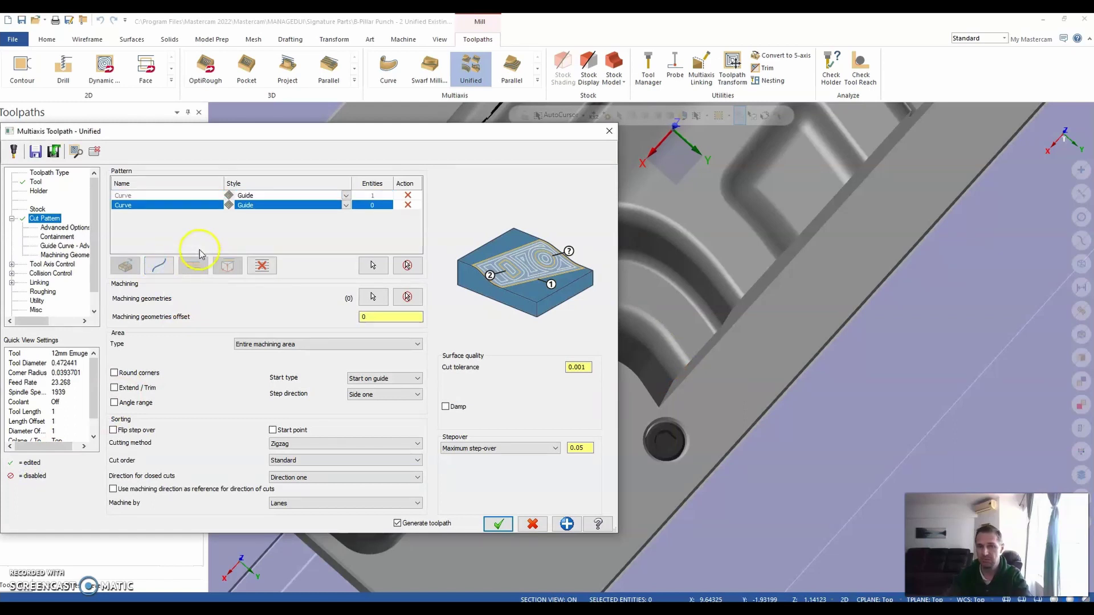
pyautogui.click(371, 267)
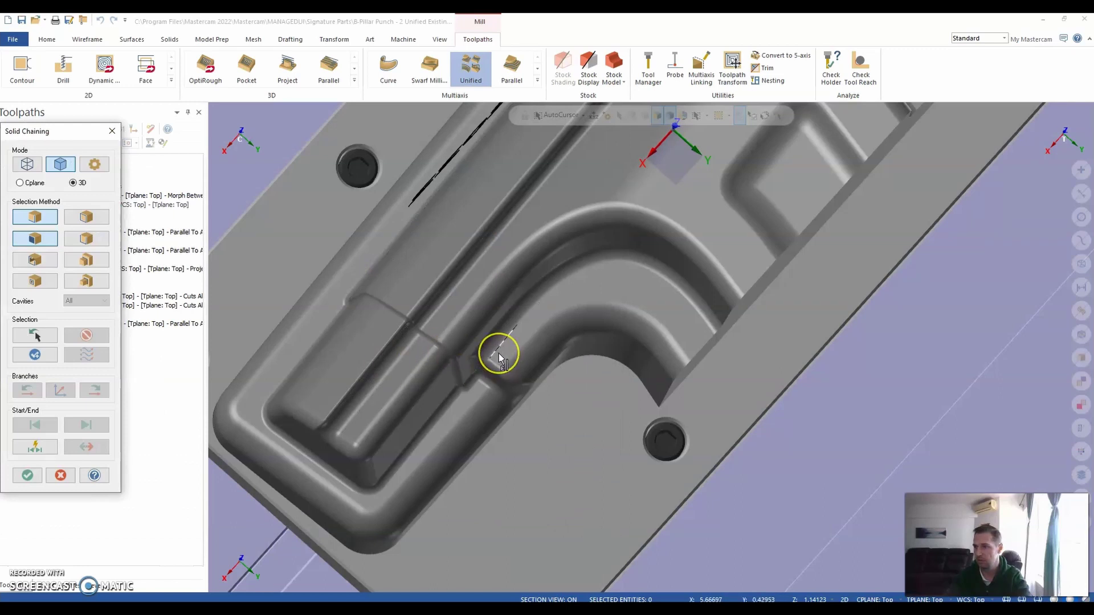
pyautogui.click(499, 354)
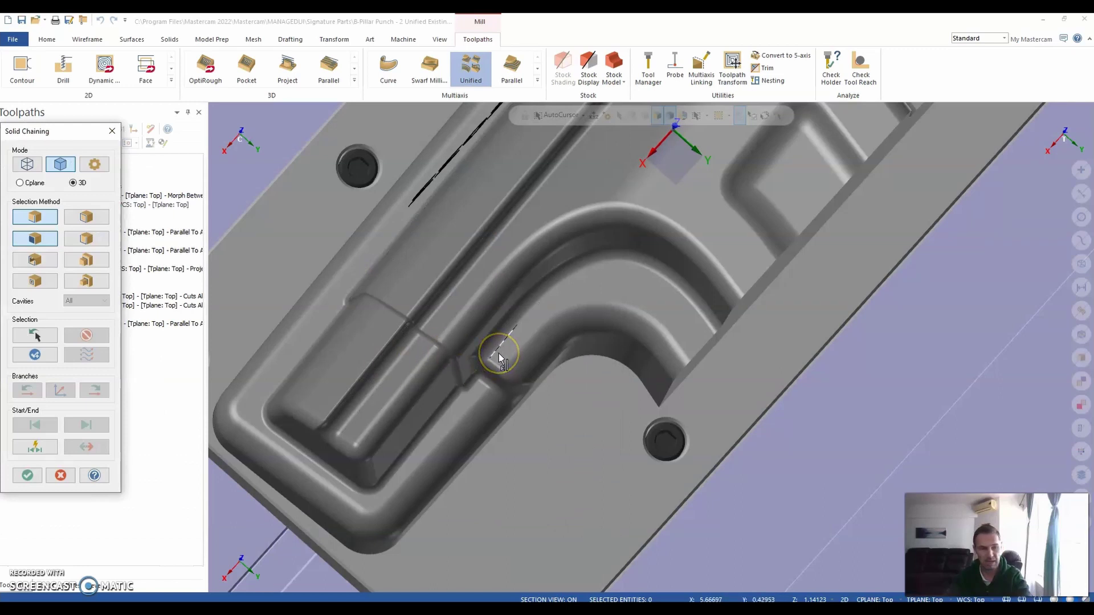
pyautogui.click(26, 475)
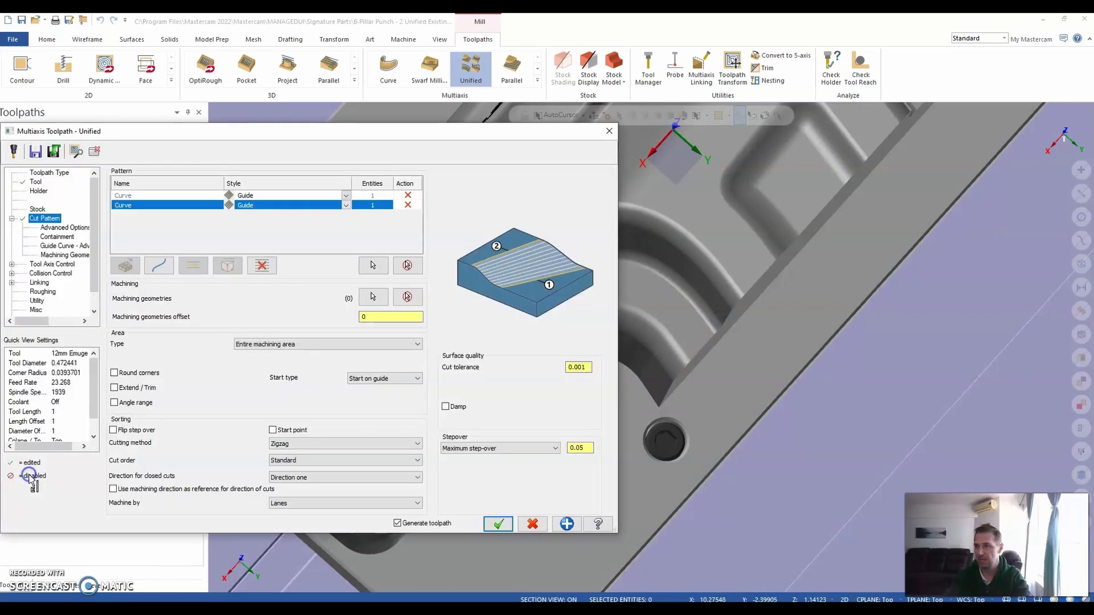
# Change the style of the pattern curves from Guide to Morph
pyautogui.click(297, 196)
pyautogui.click(297, 196)
pyautogui.click(298, 209)
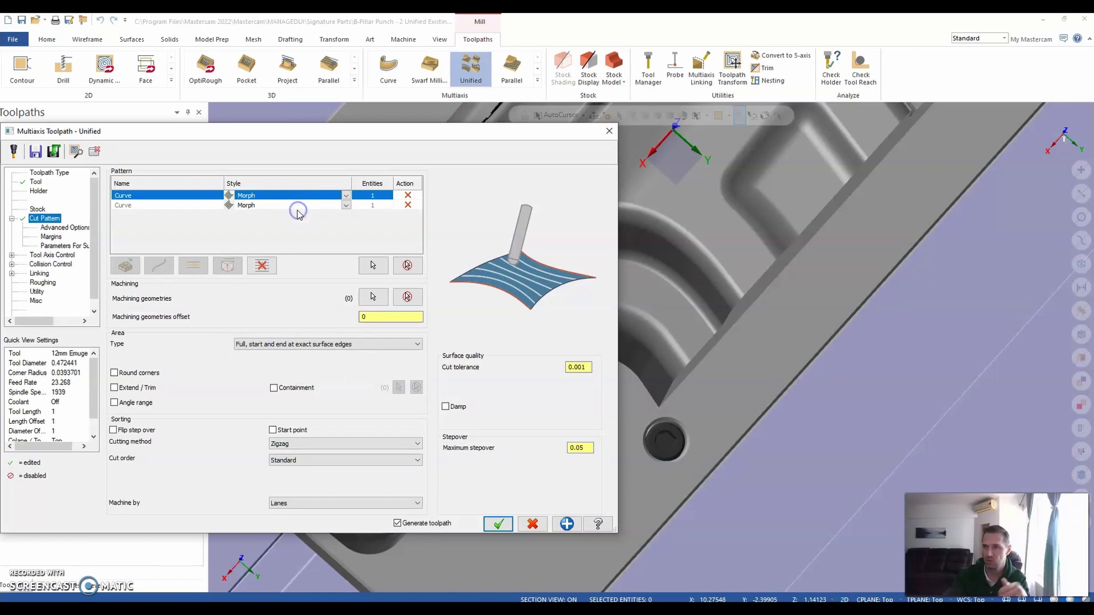
# Select the curved face between the two edges as the machining geometry and generate the toolpath
pyautogui.click(372, 296)
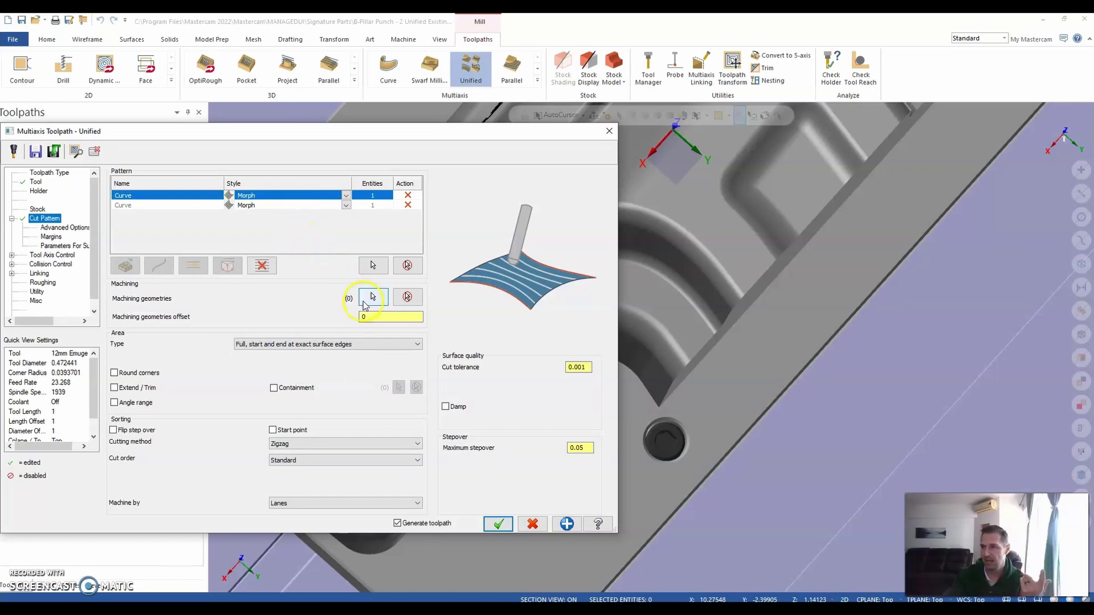
pyautogui.click(547, 313)
pyautogui.click(624, 139)
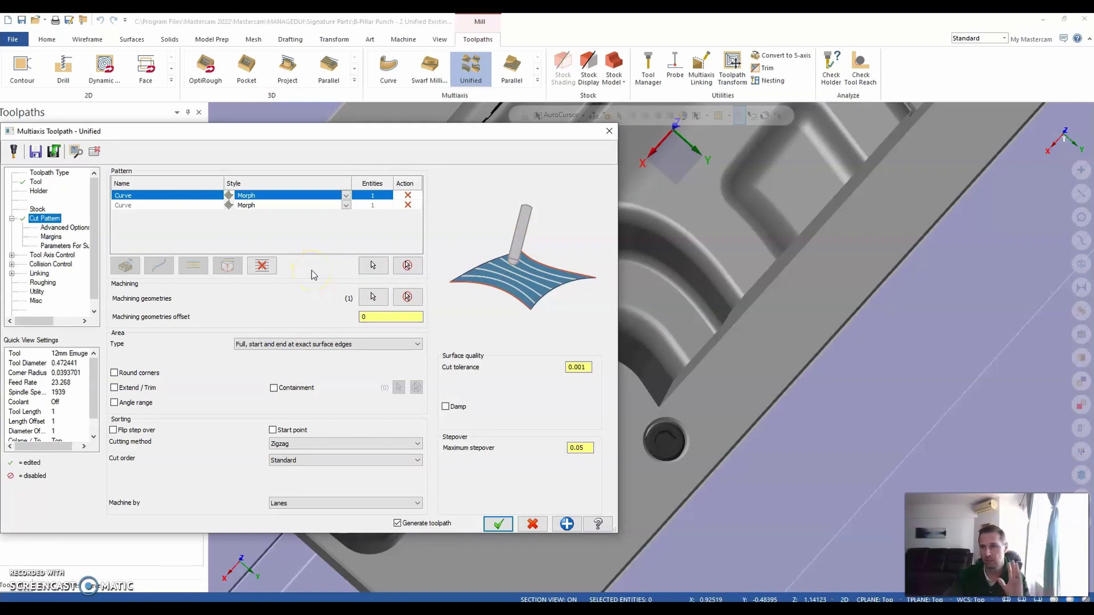
pyautogui.click(497, 524)
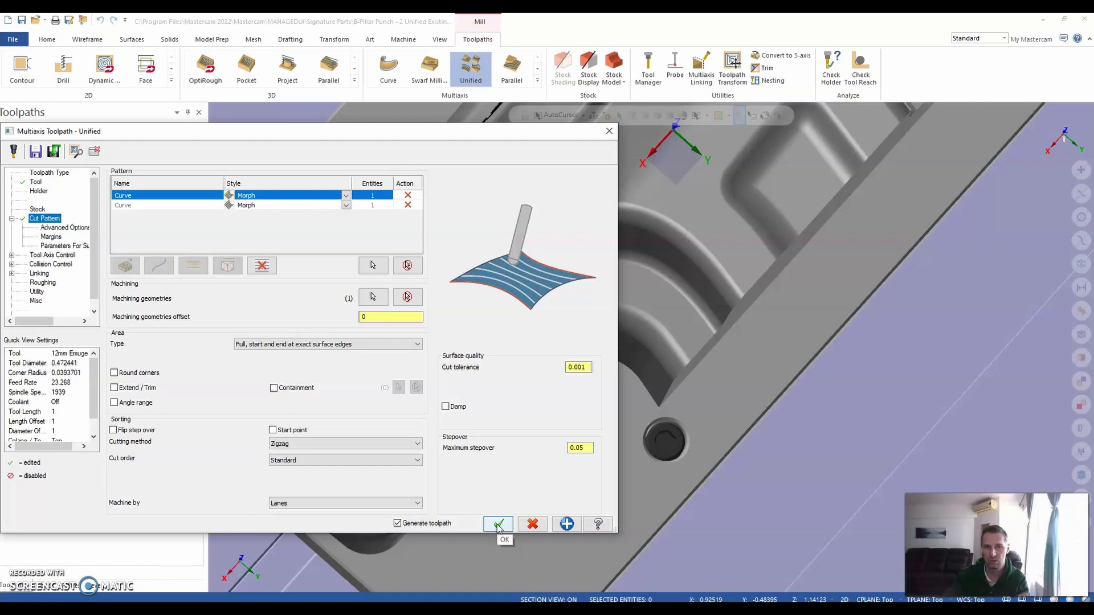
pyautogui.click(497, 524)
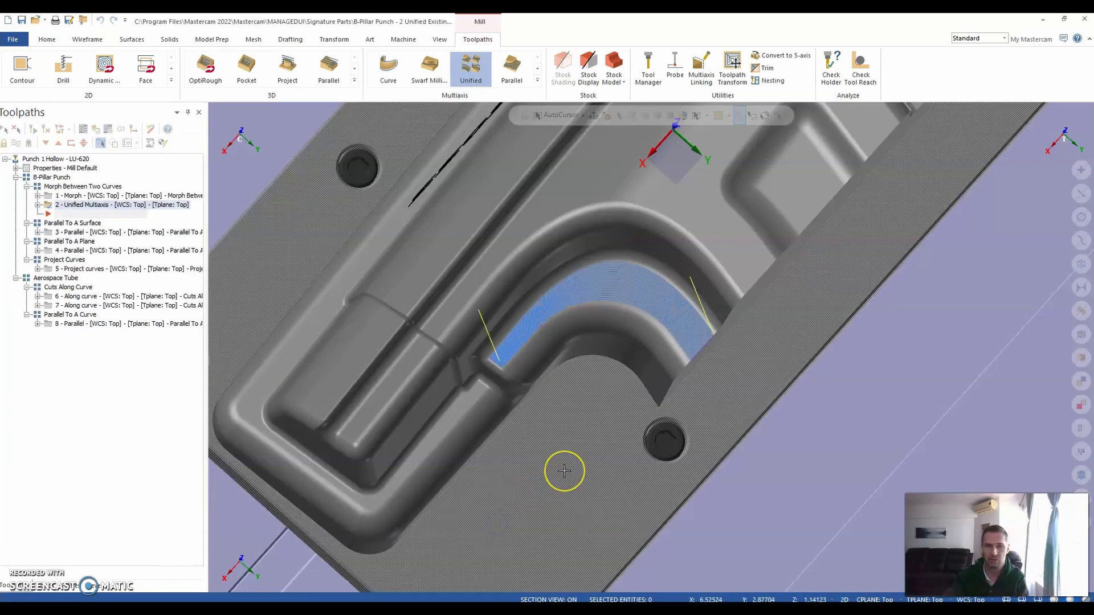
# Reopen the new Unified toolpath's parameters and set the tilt angle at side of cutting direction to 47.5
pyautogui.moveTo(618, 392)
pyautogui.mouseDown(button='middle')
pyautogui.moveTo(630, 383)
pyautogui.moveTo(618, 391)
pyautogui.moveTo(579, 300)
pyautogui.moveTo(589, 369)
pyautogui.moveTo(717, 290)
pyautogui.moveTo(652, 420)
pyautogui.moveTo(624, 263)
pyautogui.moveTo(615, 273)
pyautogui.moveTo(631, 326)
pyautogui.mouseUp(button='middle')
pyautogui.scroll(5, 631, 326)
pyautogui.moveTo(732, 207); pyautogui.dragTo(719, 214, button='middle')
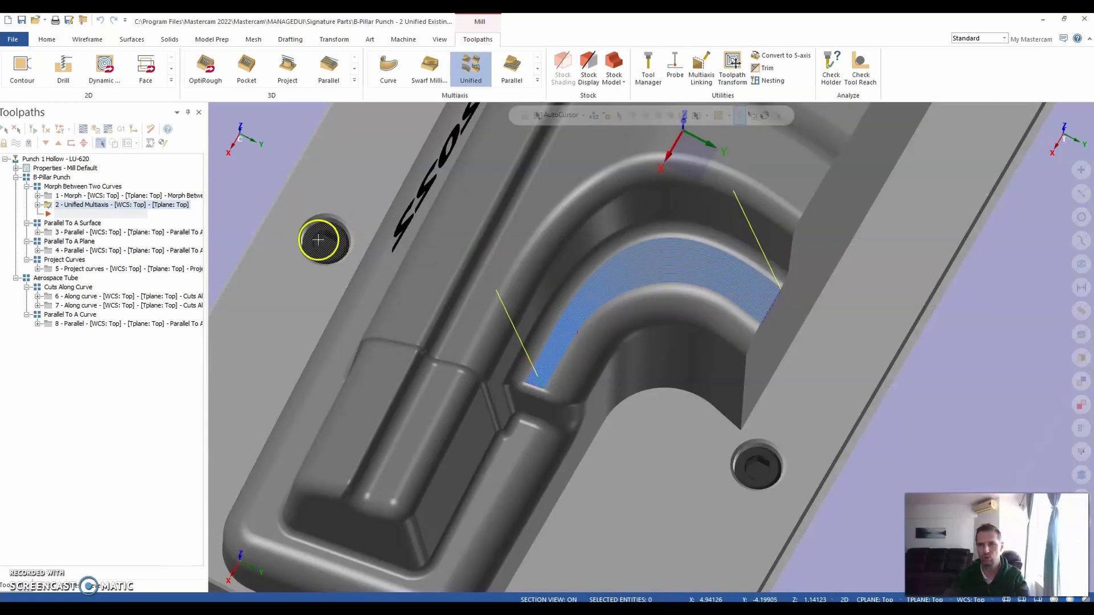
pyautogui.click(38, 205)
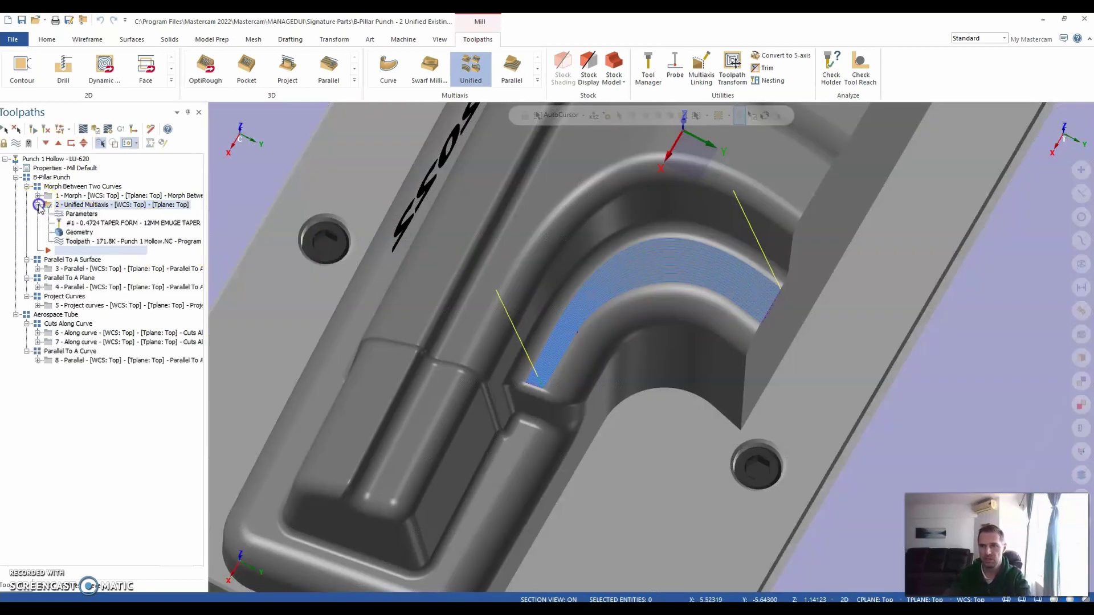
pyautogui.click(86, 215)
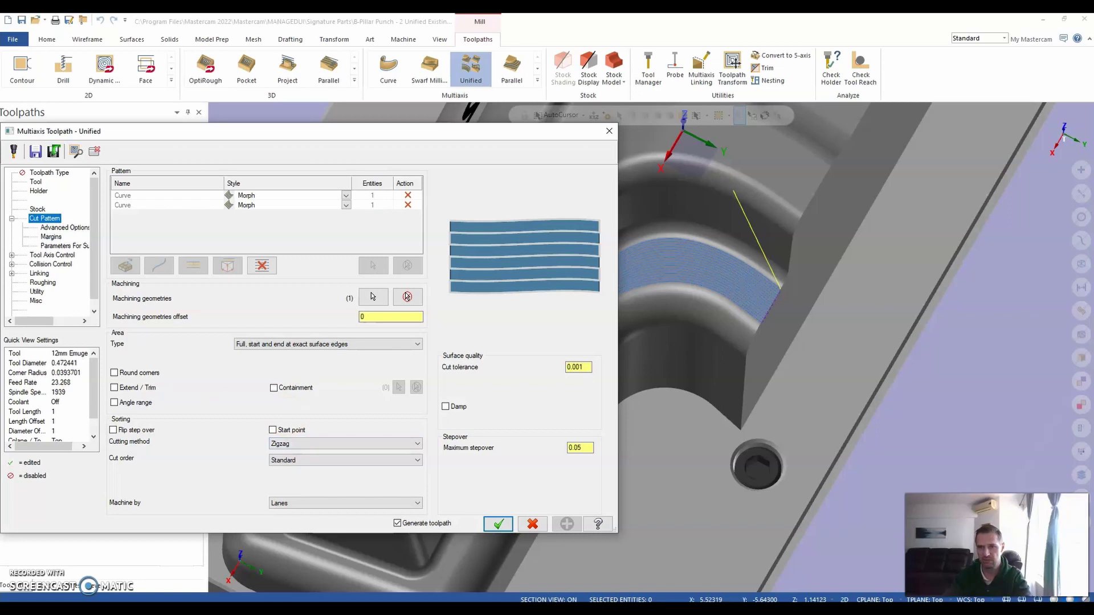
pyautogui.click(51, 255)
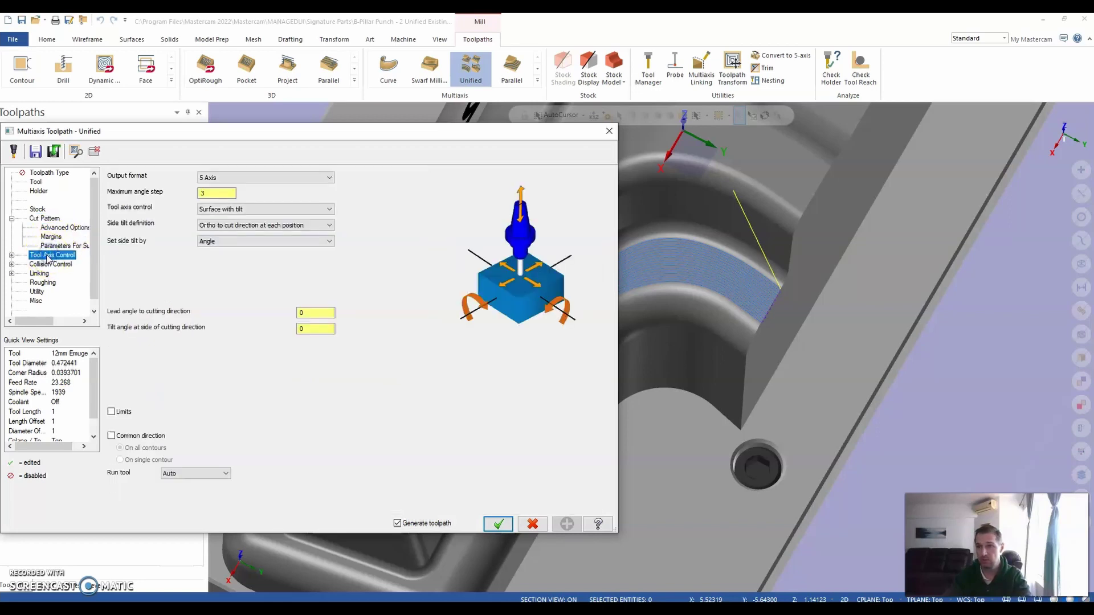
pyautogui.click(216, 211)
pyautogui.click(327, 327)
pyautogui.click(323, 329)
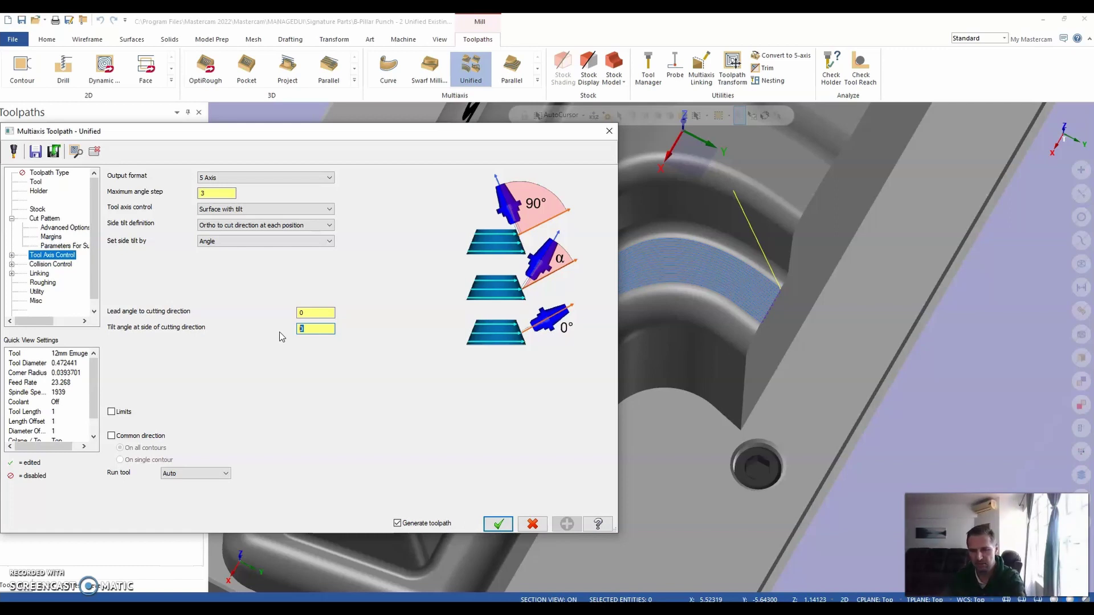
pyautogui.write('47.5')
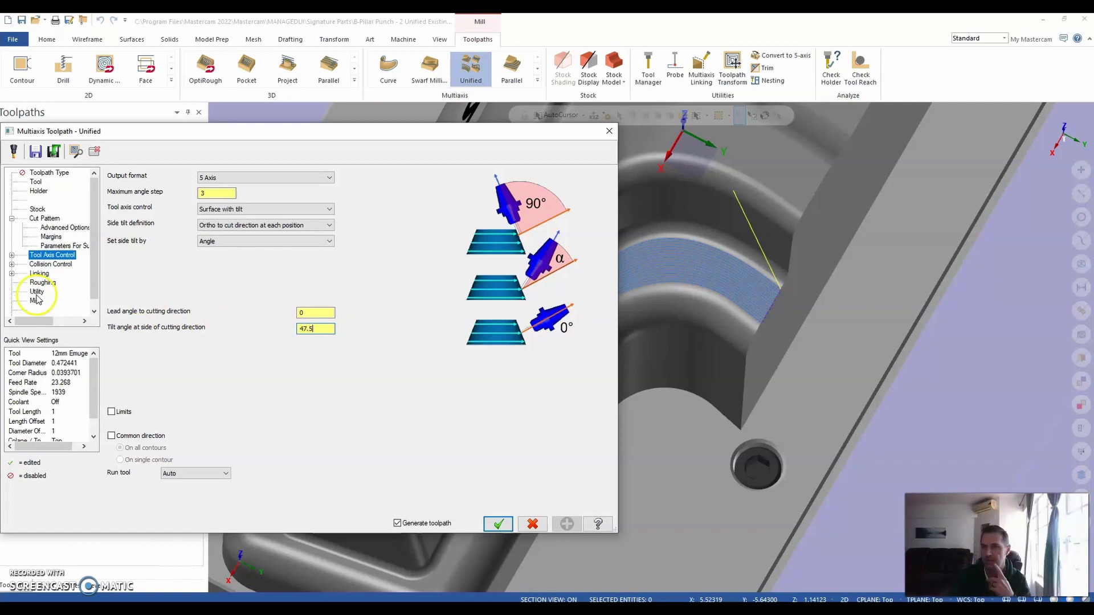
# Set the strategy of the first collision check to Stop toolpath calculation
pyautogui.click(44, 265)
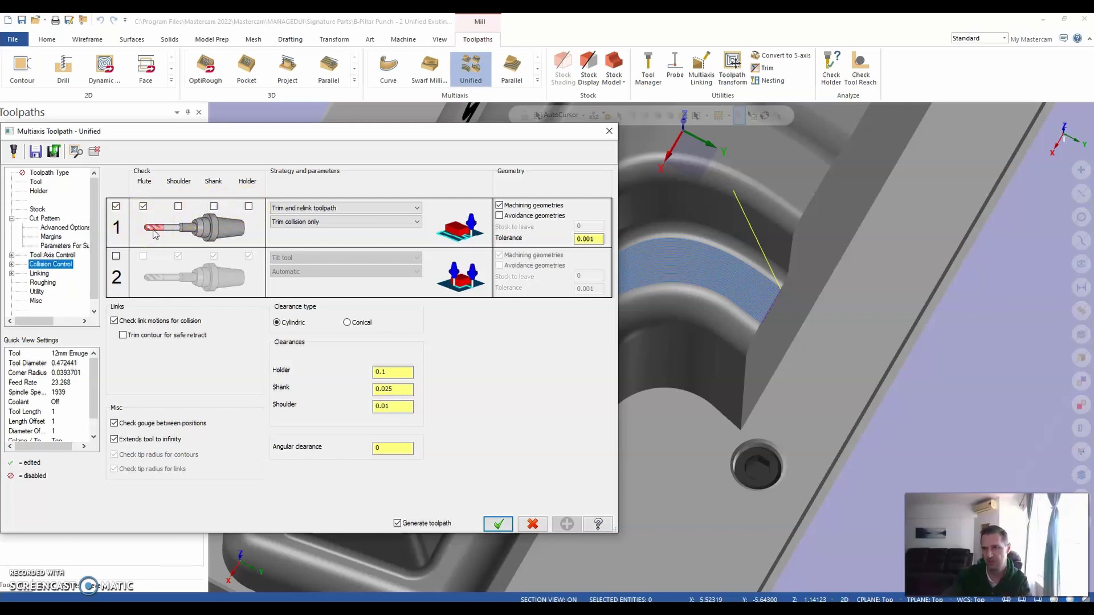
pyautogui.click(277, 210)
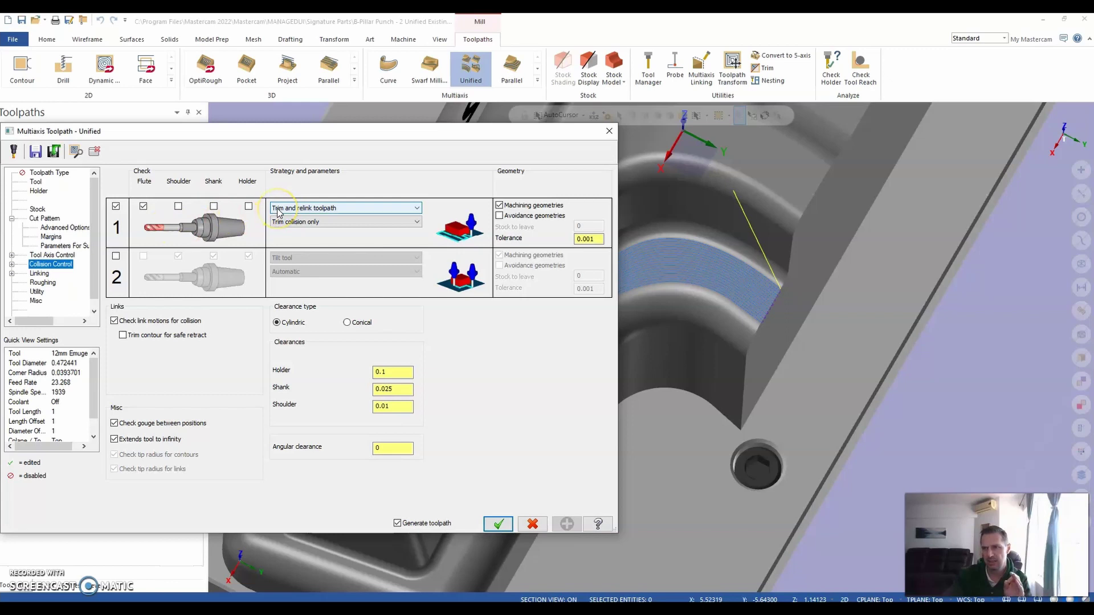
pyautogui.click(278, 210)
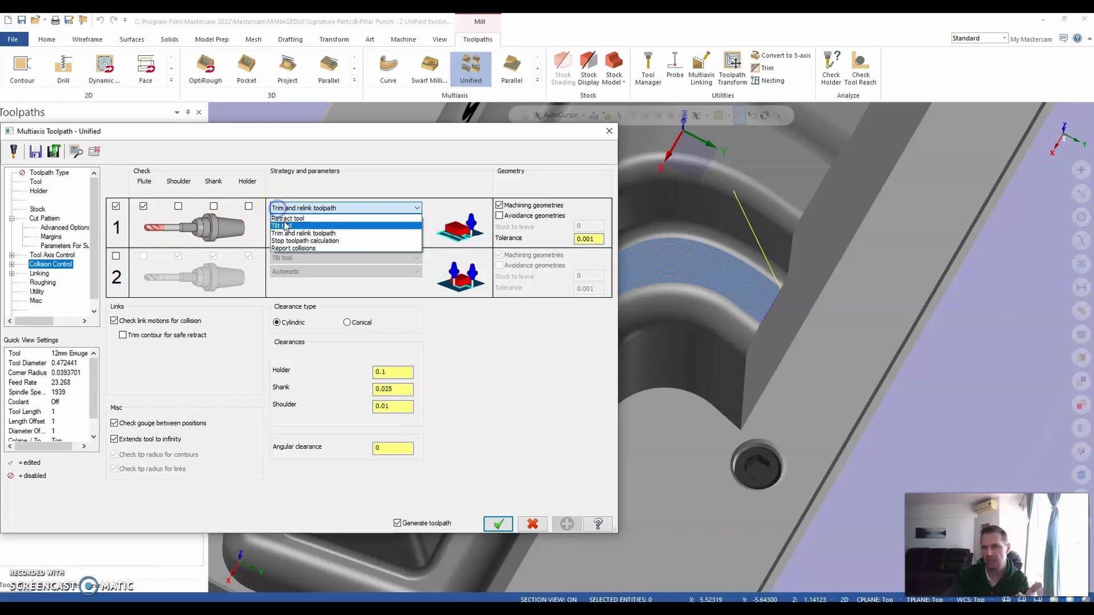
pyautogui.click(288, 242)
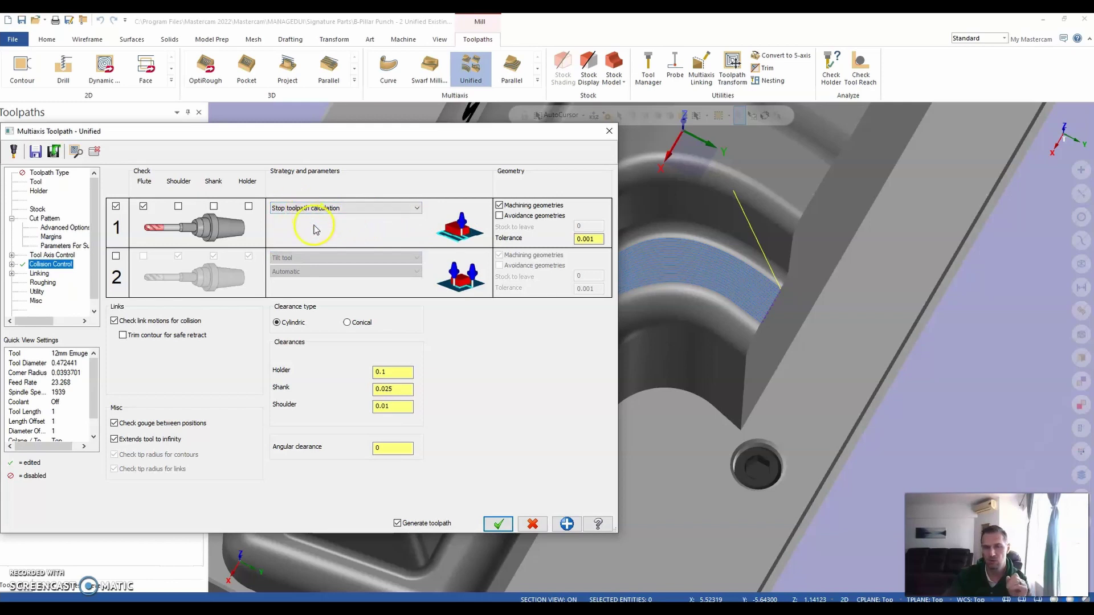
# Make the first collision check use avoidance geometries instead of machining geometries, selecting the fillet along the curved face's outer edge
pyautogui.click(499, 216)
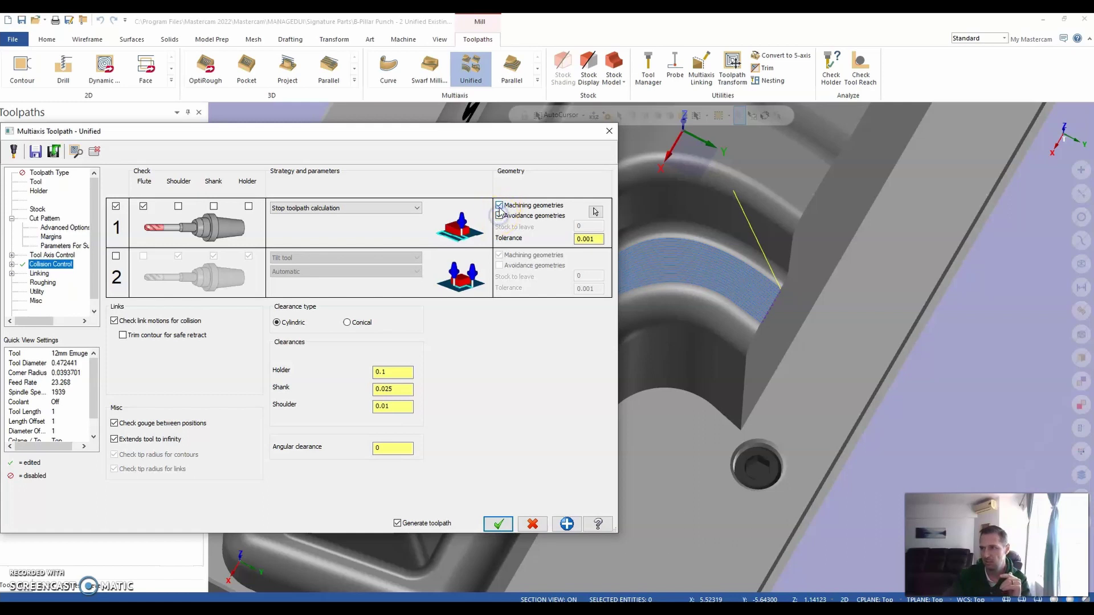
pyautogui.click(499, 205)
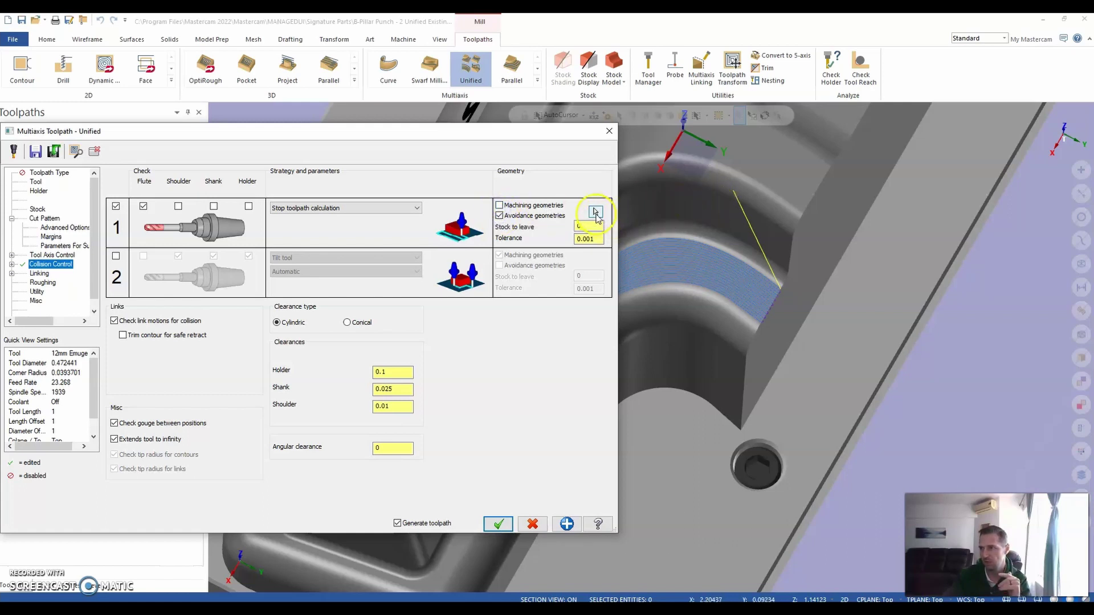
pyautogui.click(596, 213)
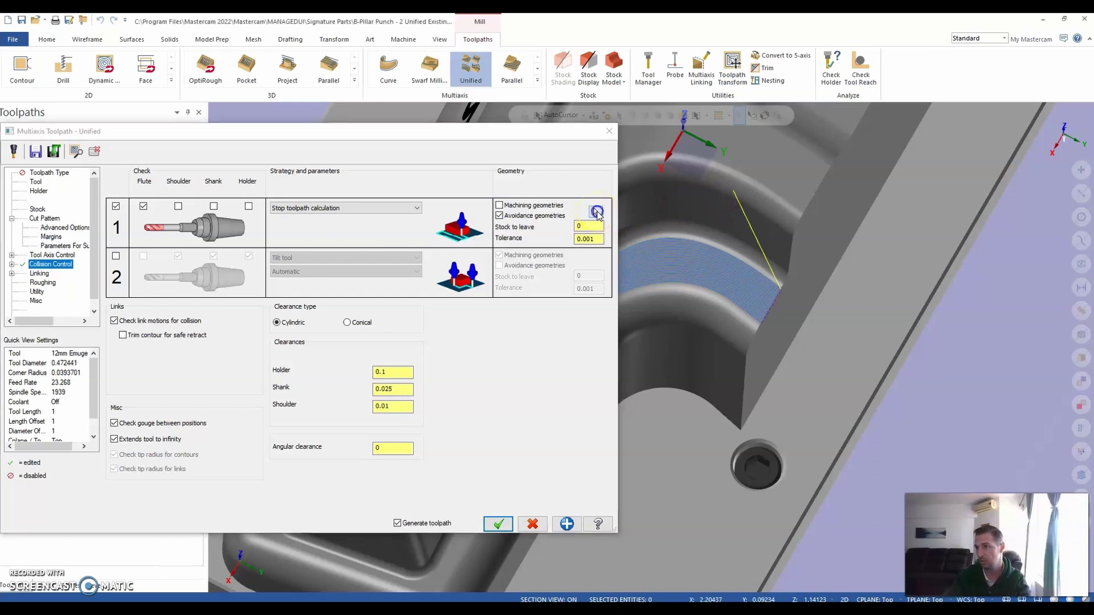
pyautogui.click(553, 326)
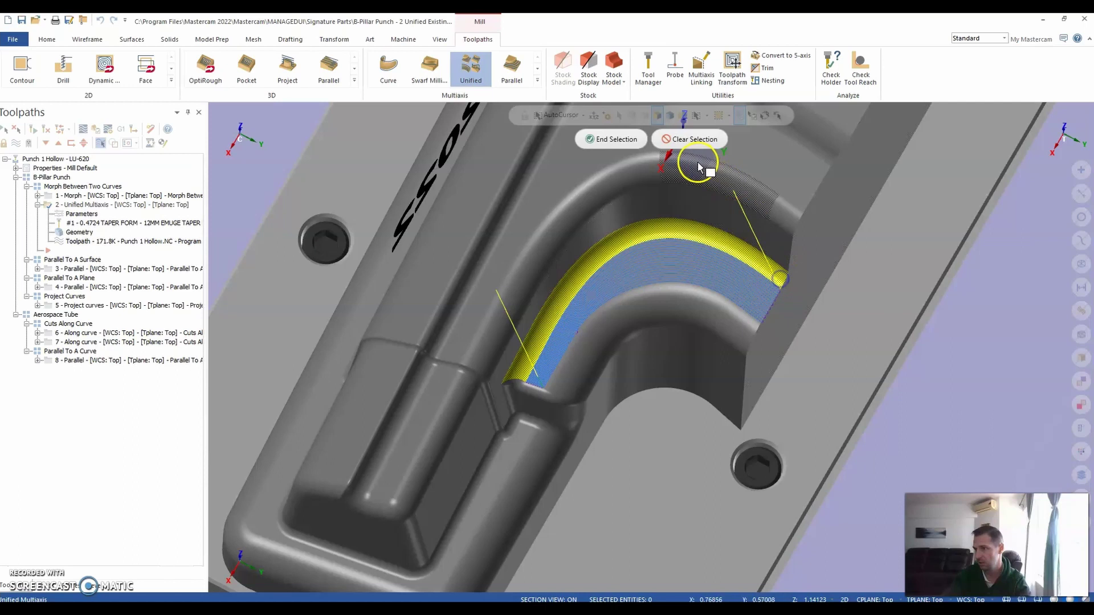
pyautogui.click(604, 139)
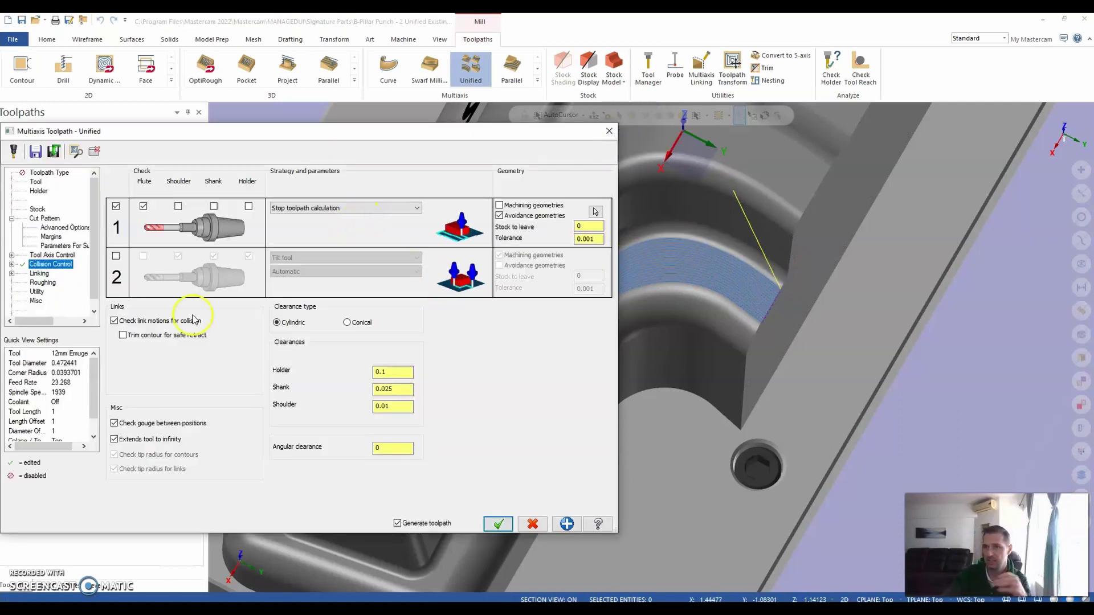
# In the linking settings, make the clearance area a Z-axis plane with a user-defined height of 7.25
pyautogui.click(40, 274)
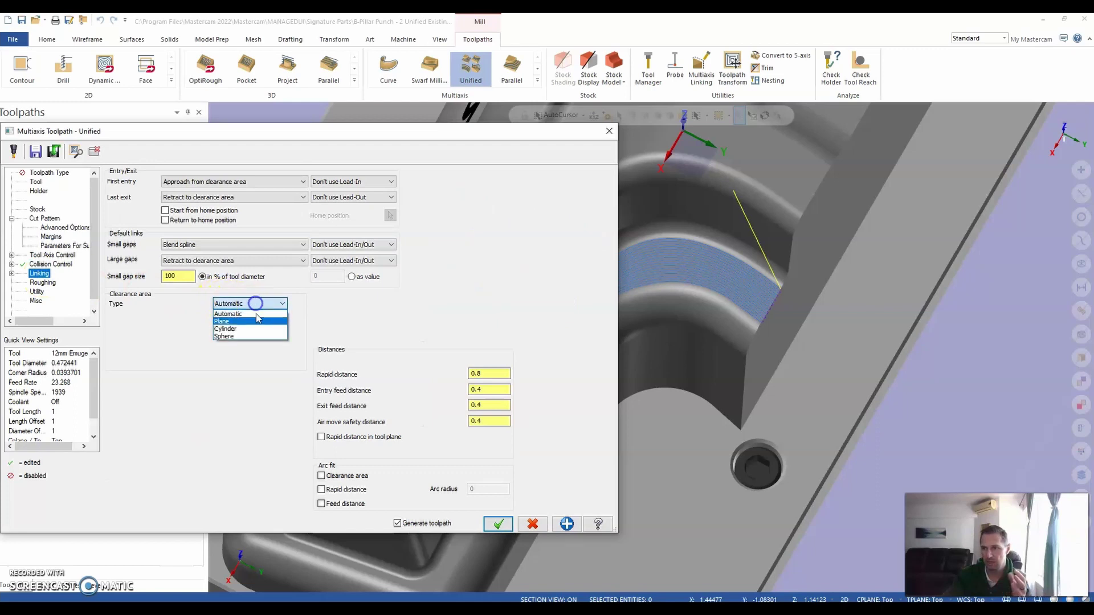
pyautogui.click(257, 321)
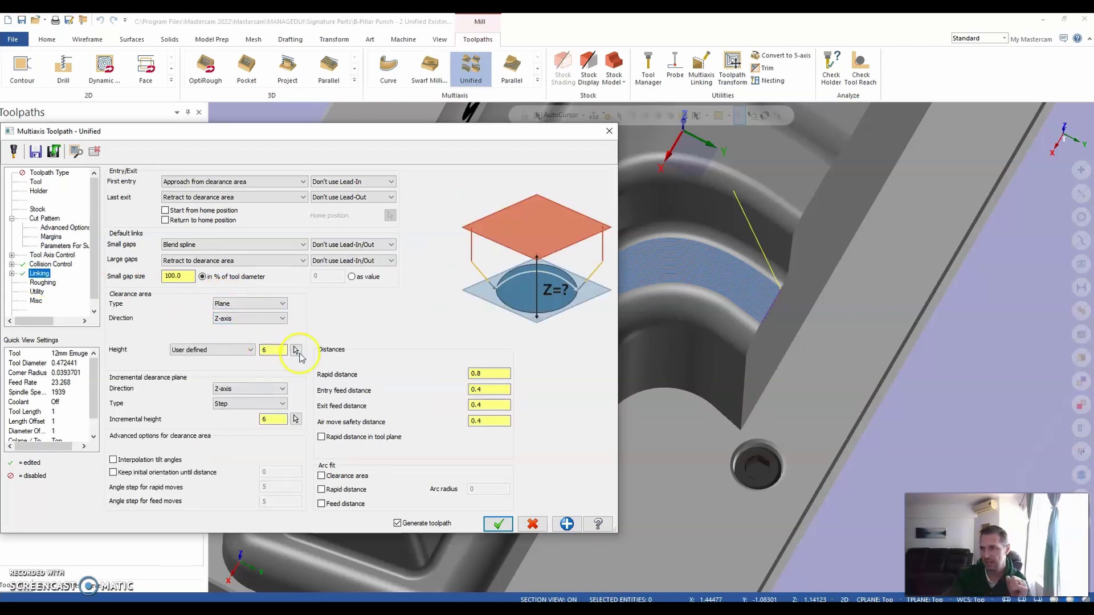
pyautogui.click(296, 350)
pyautogui.scroll(-5, 757, 342)
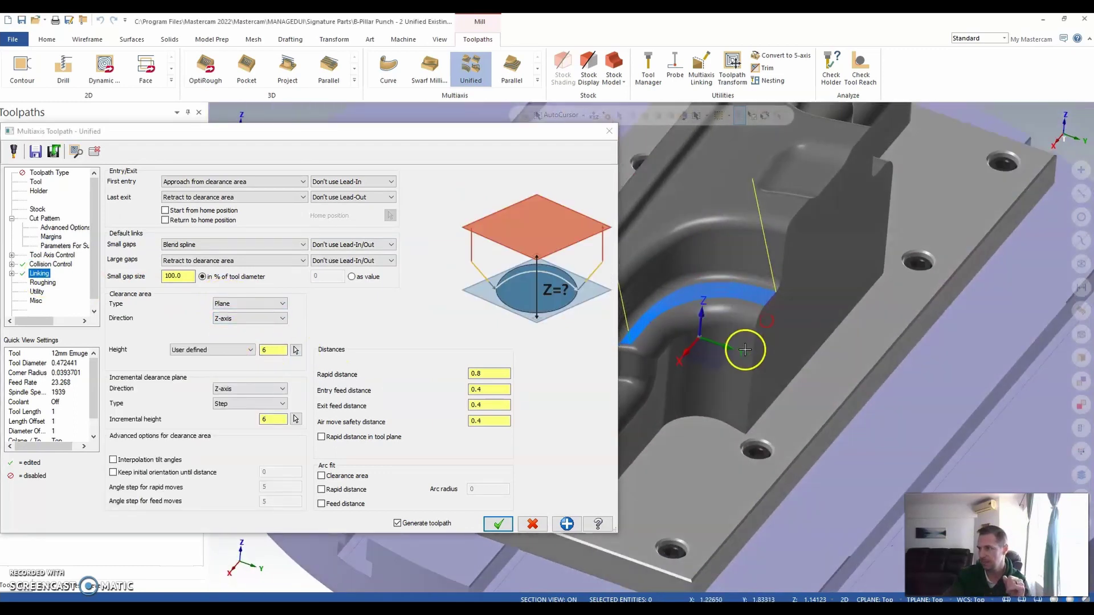
pyautogui.press('Escape')
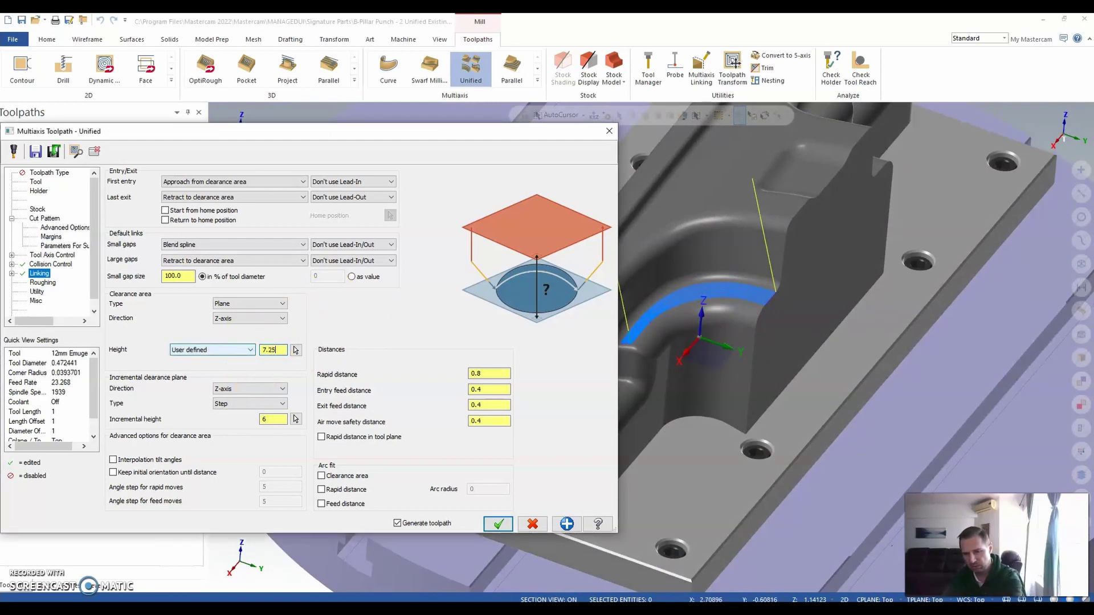
# Enable a lead-in for the first entry and a lead-out for the last exit
pyautogui.click(222, 246)
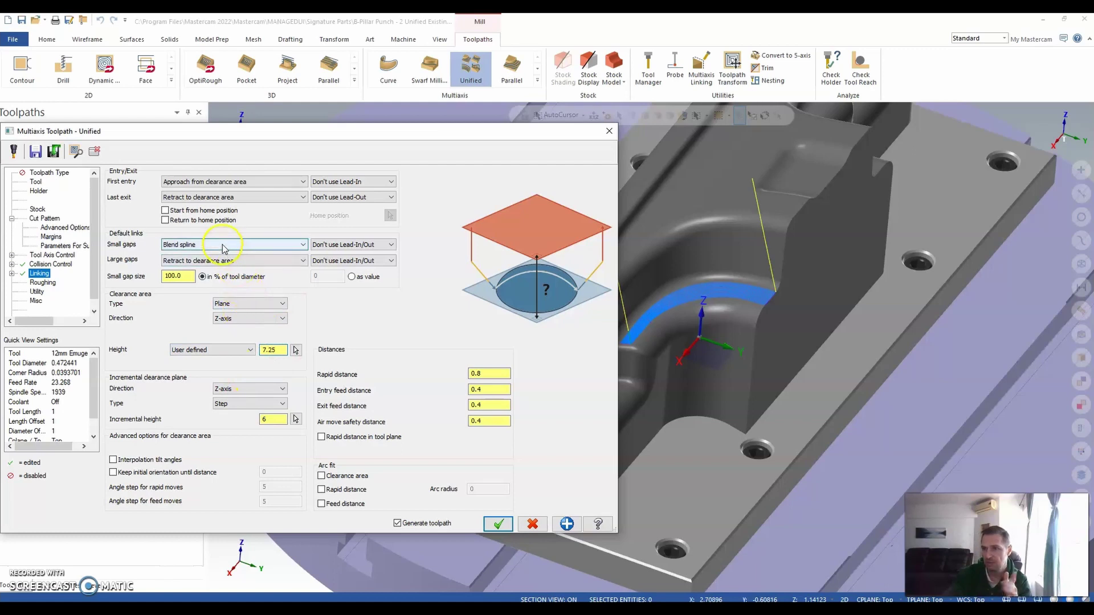
pyautogui.click(350, 181)
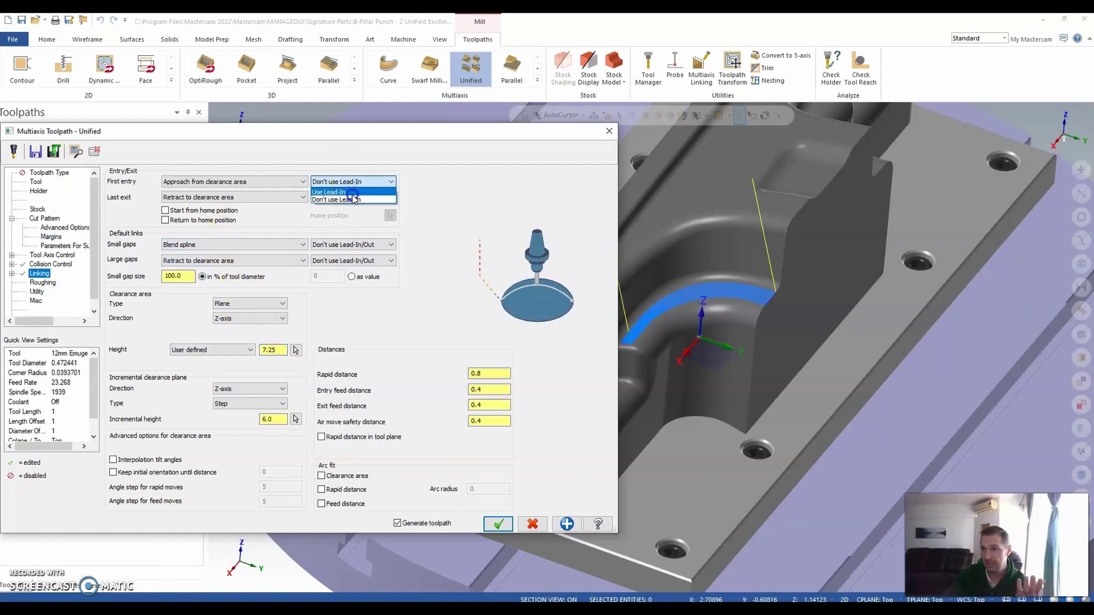
pyautogui.click(352, 193)
pyautogui.click(352, 197)
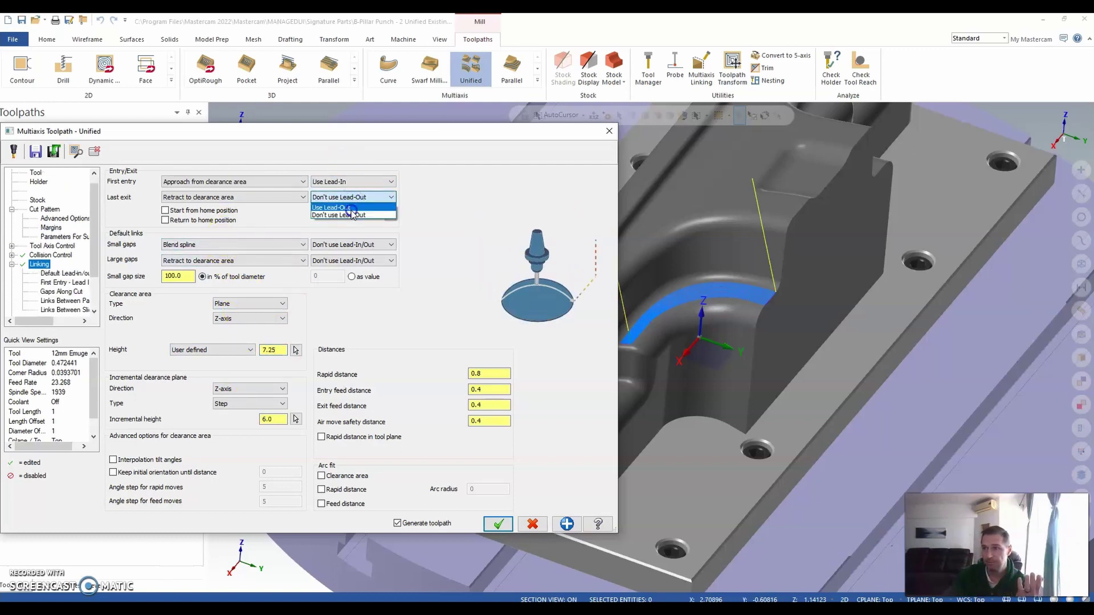
pyautogui.click(345, 207)
# Use Lead-In/Out for both small and large gaps, and make large gaps retract to rapid distance
pyautogui.click(356, 245)
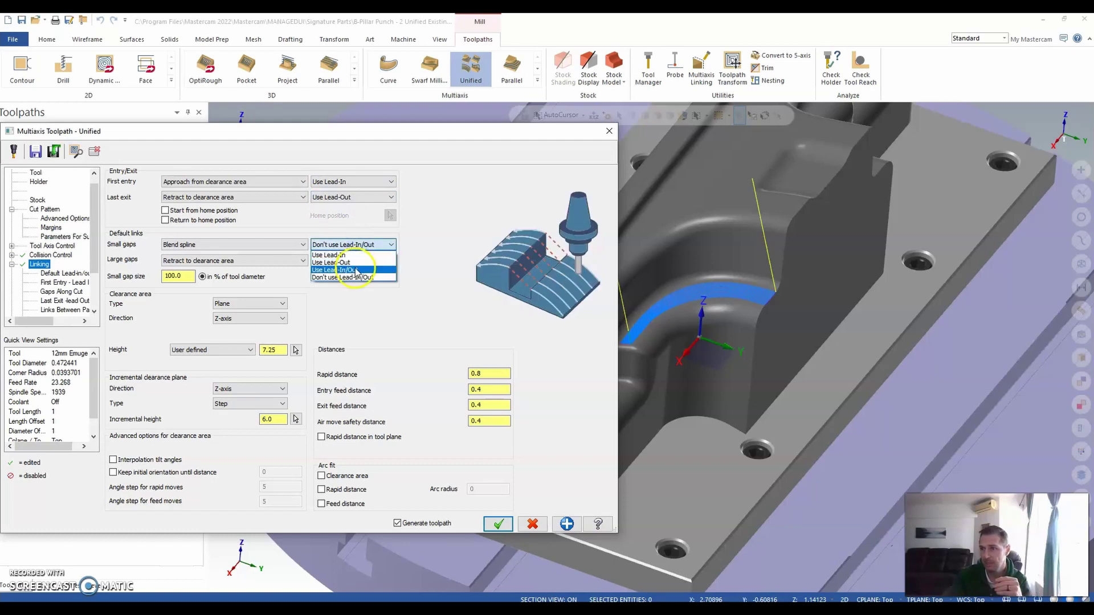
pyautogui.click(355, 270)
pyautogui.click(353, 261)
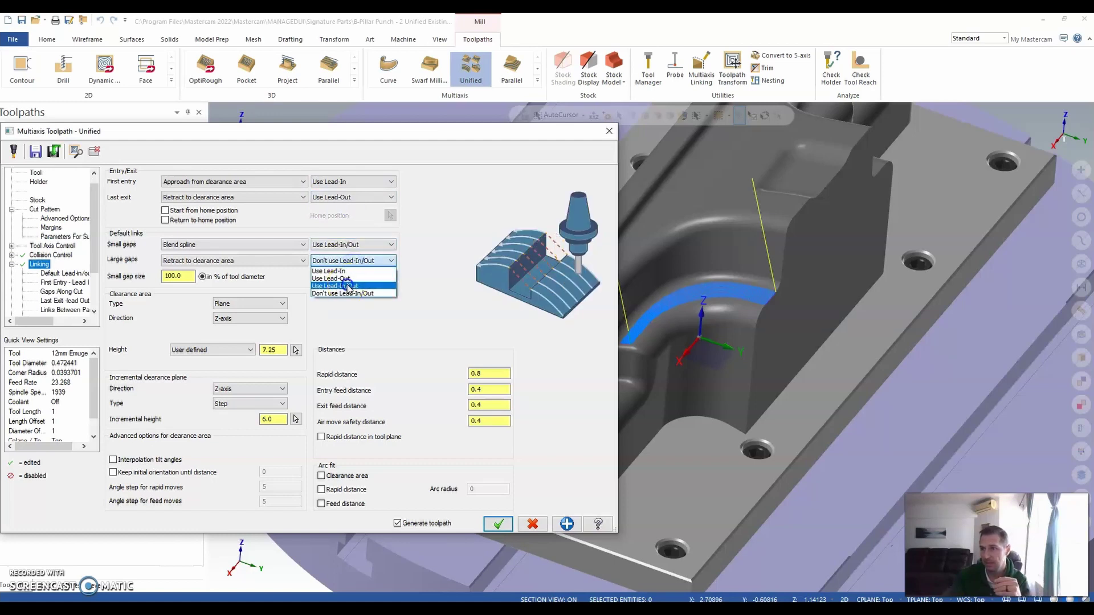
pyautogui.click(348, 284)
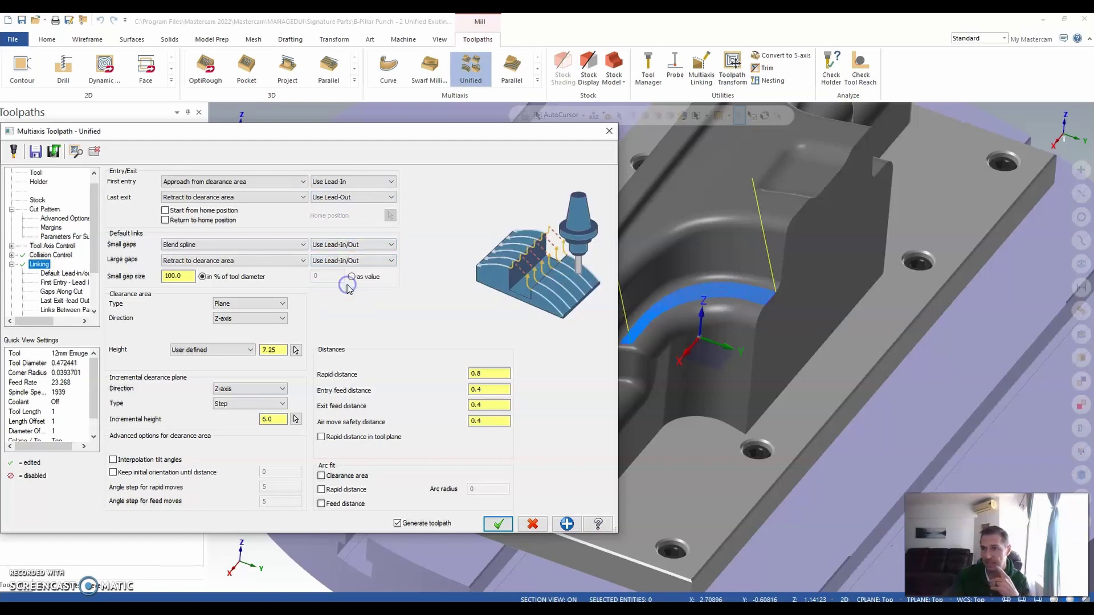
pyautogui.click(219, 262)
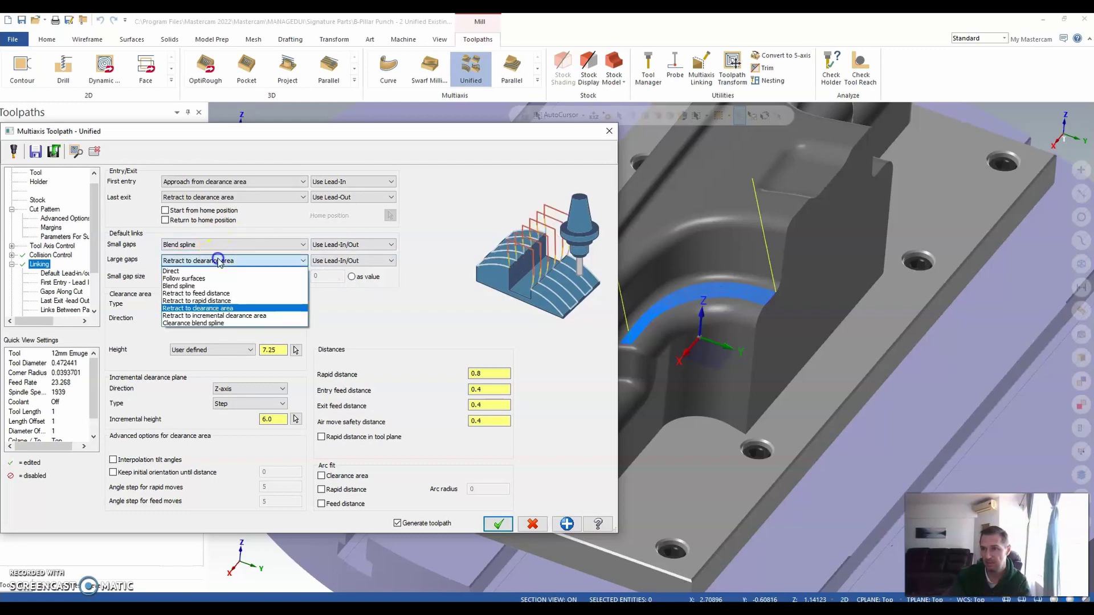
pyautogui.click(210, 301)
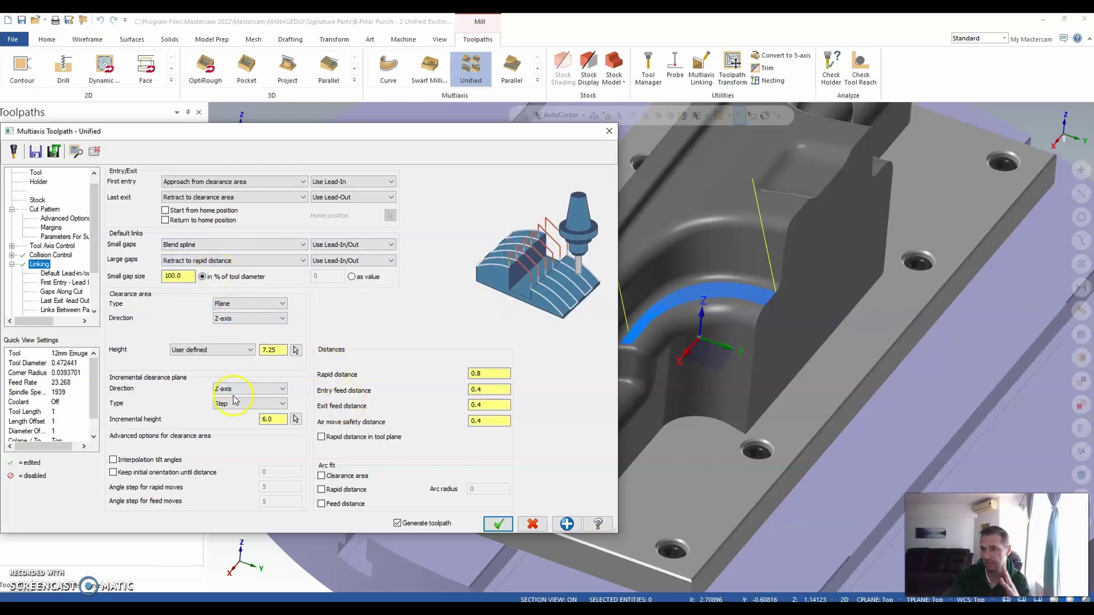
# Define the default lead-in as a sweep-based tangential arc with 90% arc diameter, copy it to the lead-out, and regenerate the toolpath
pyautogui.click(48, 276)
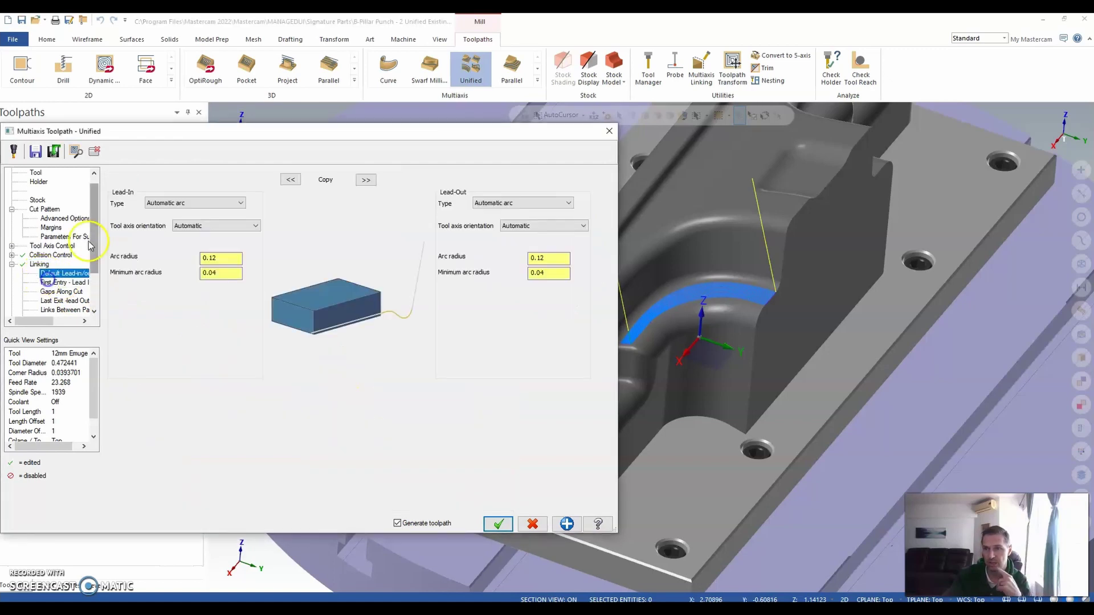
pyautogui.click(171, 203)
pyautogui.click(166, 217)
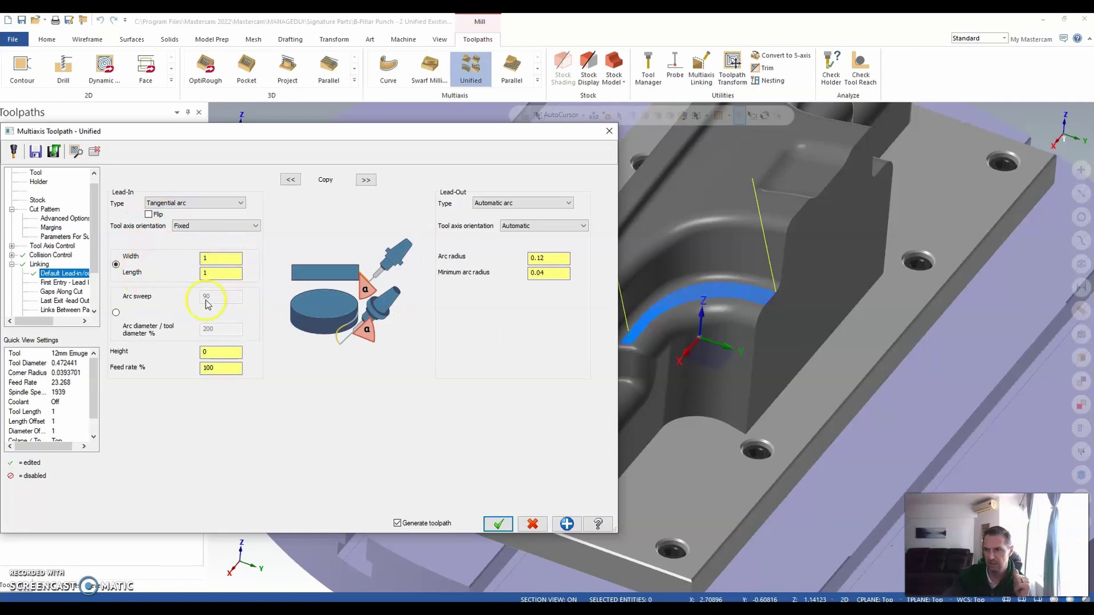
pyautogui.click(116, 312)
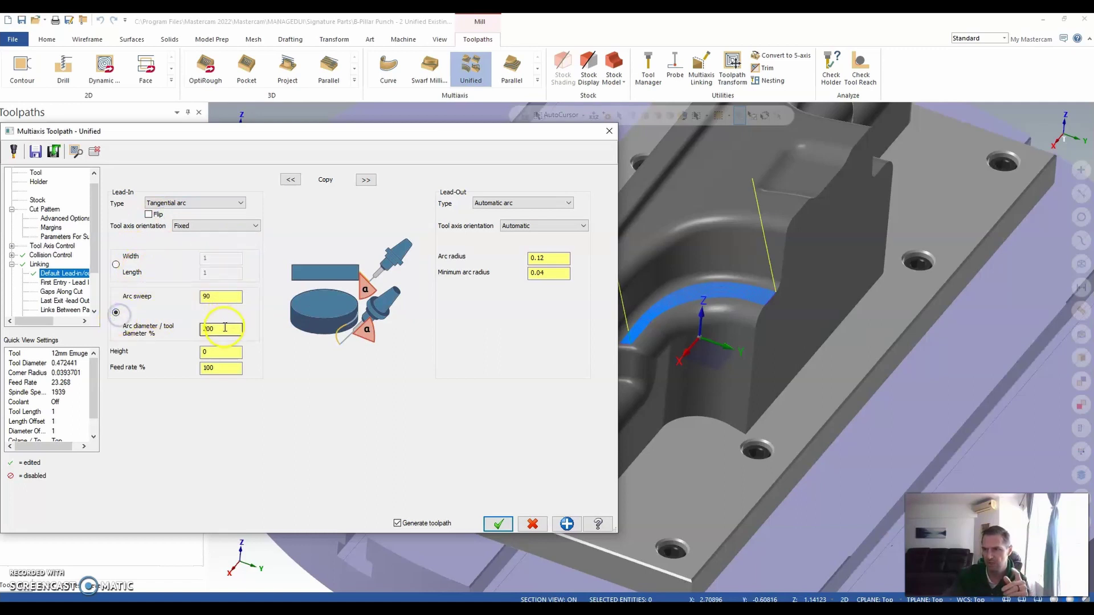
pyautogui.write('90')
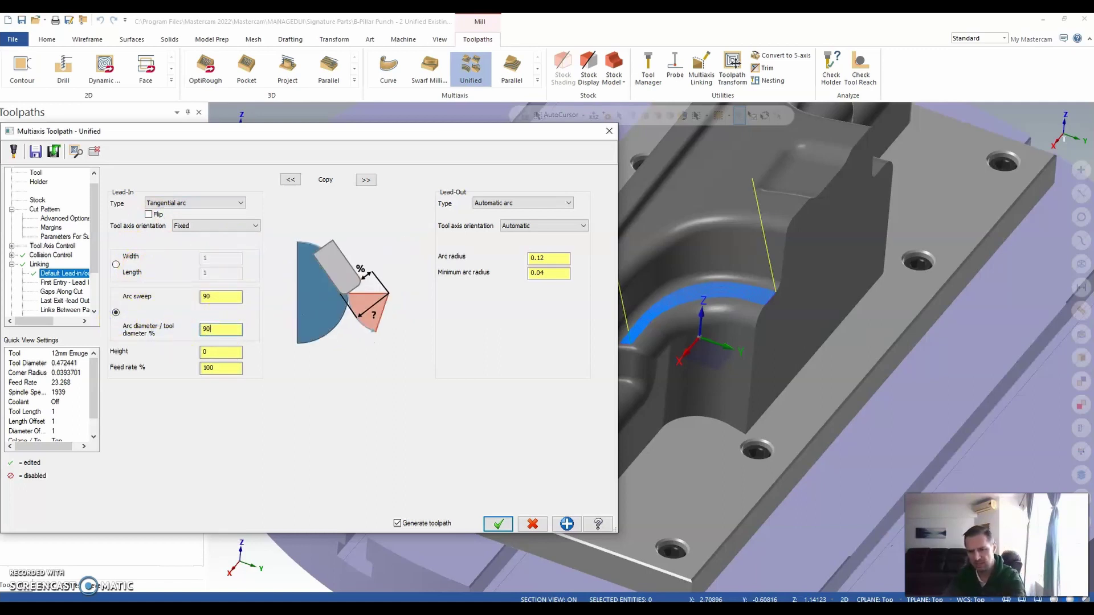
pyautogui.press('Tab')
pyautogui.click(365, 180)
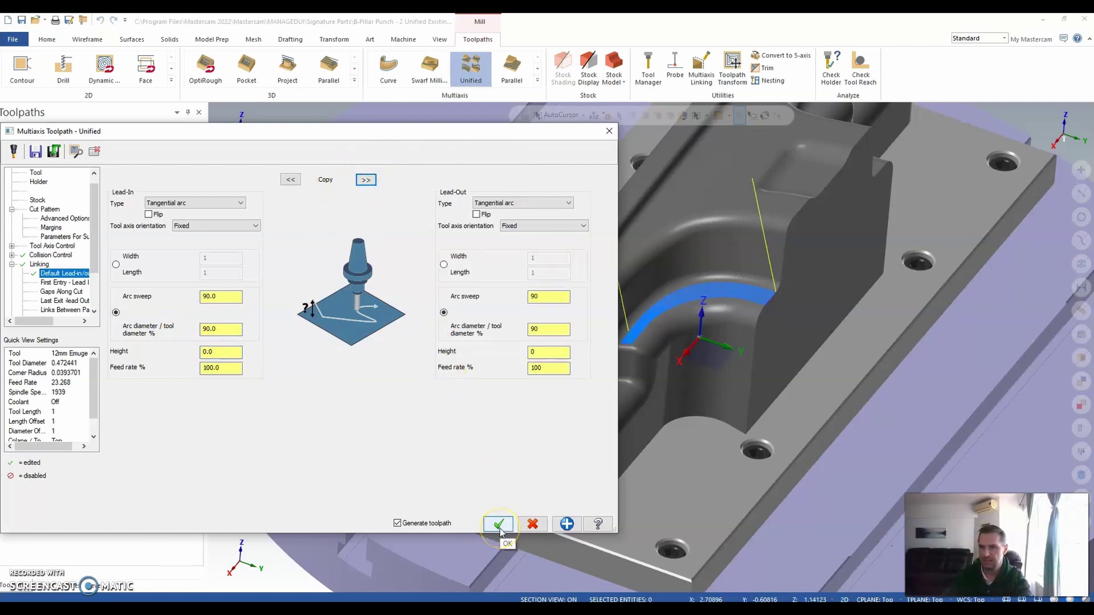
pyautogui.scroll(-2, 57, 288)
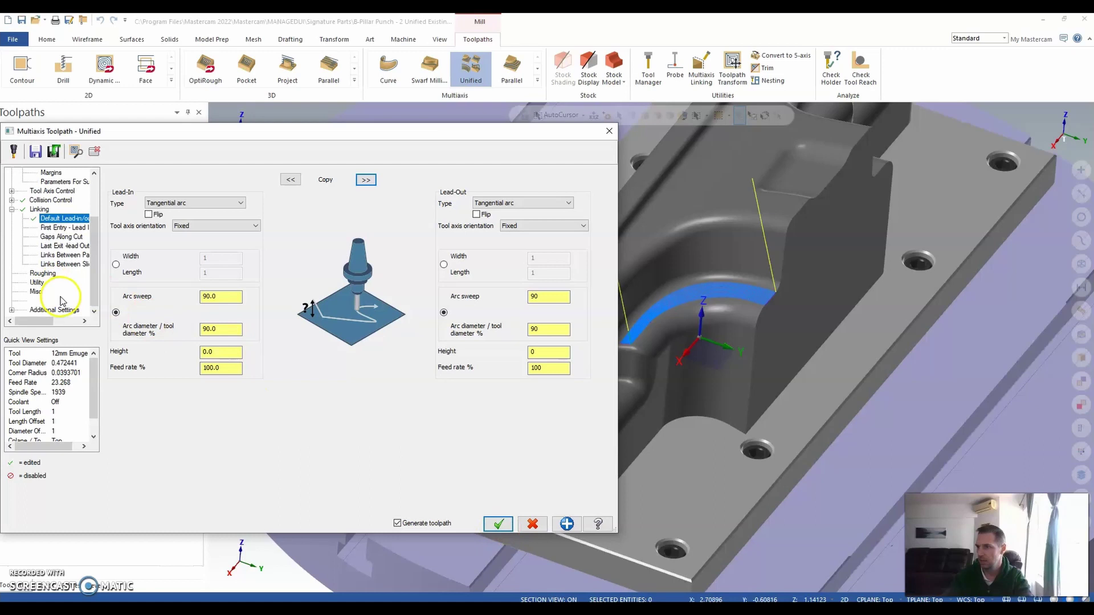
pyautogui.click(494, 523)
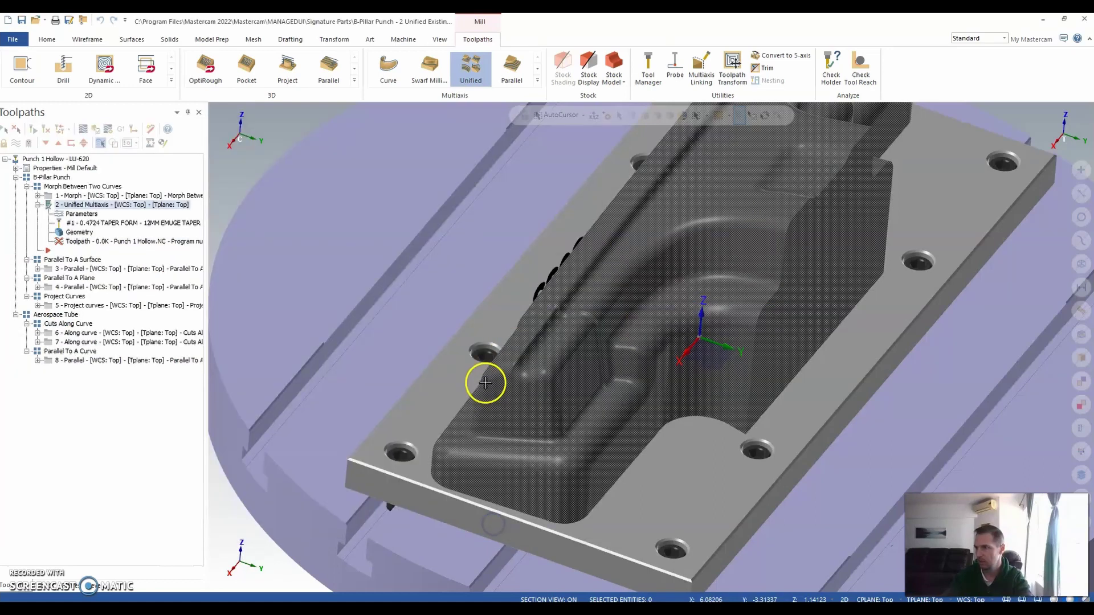
pyautogui.scroll(2, 688, 313)
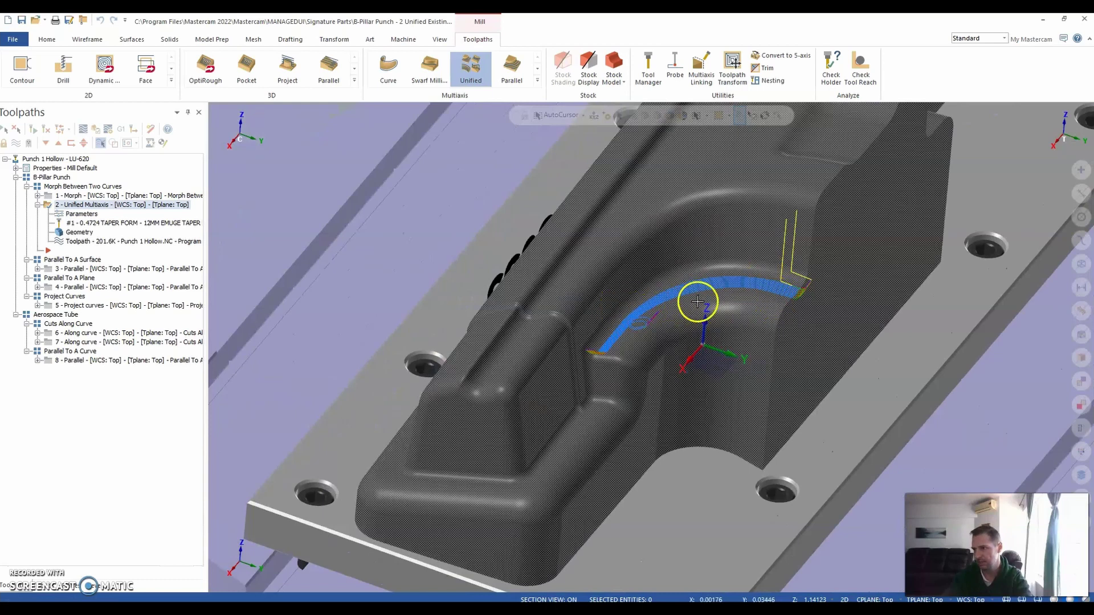
# Change the Unified toolpath's cutting method to One way and regenerate it
pyautogui.click(84, 215)
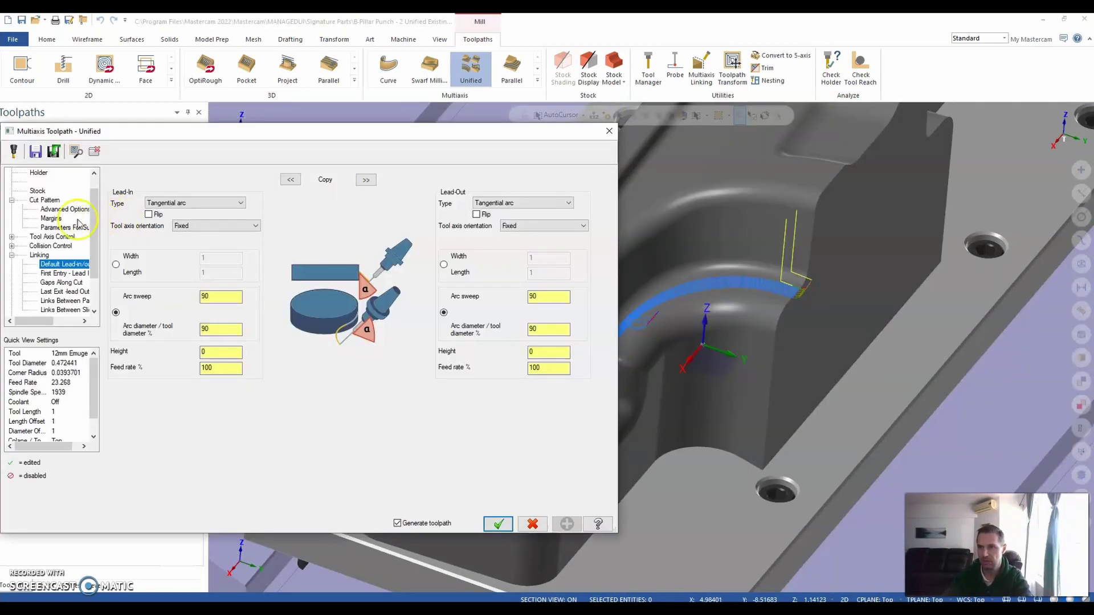
pyautogui.click(44, 199)
pyautogui.click(317, 444)
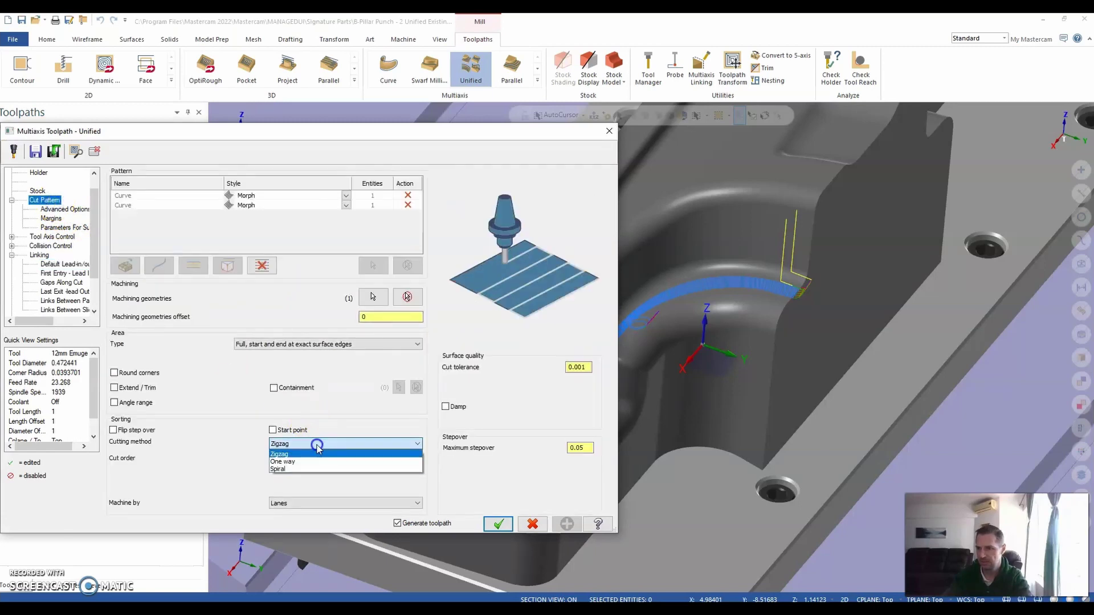
pyautogui.click(313, 464)
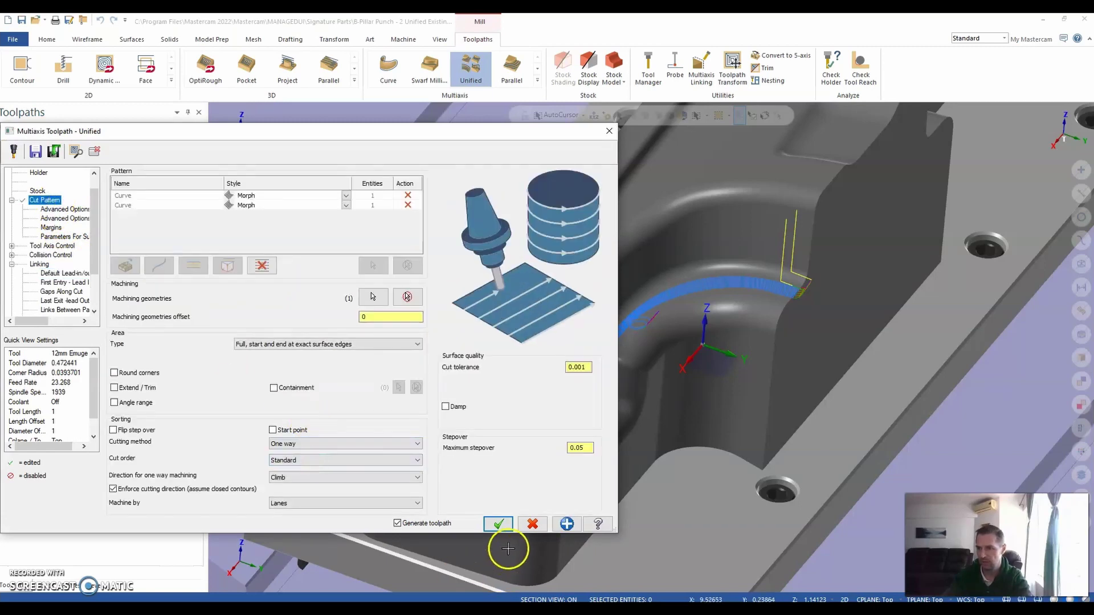
pyautogui.click(499, 524)
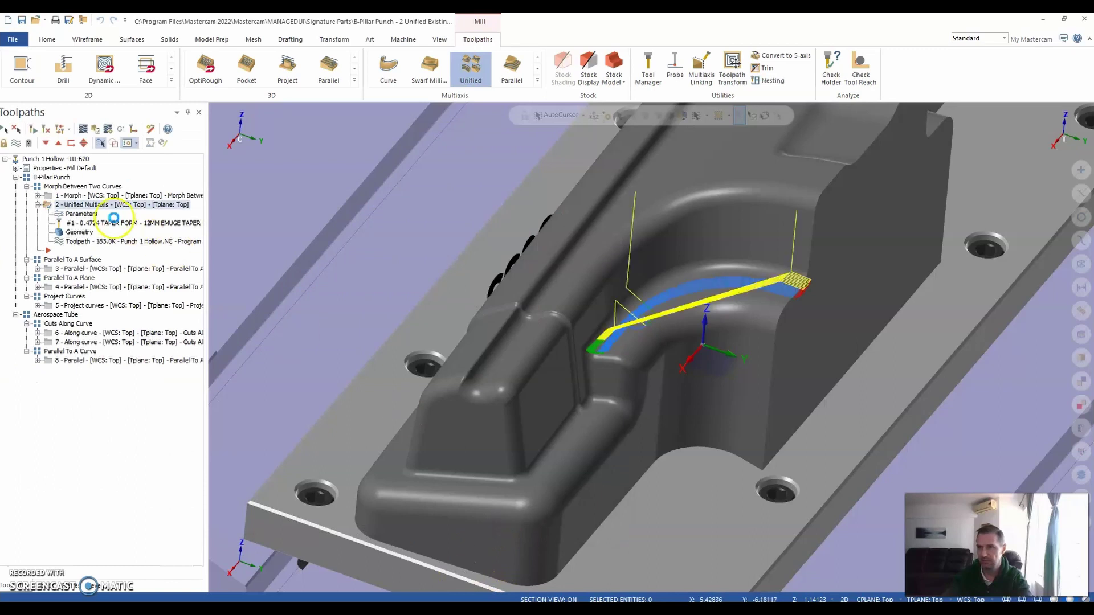
# Examine the Unified toolpath's entry and linking moves around the curved face and compare them with the original Morph toolpath
pyautogui.moveTo(698, 381); pyautogui.dragTo(663, 401, button='middle')
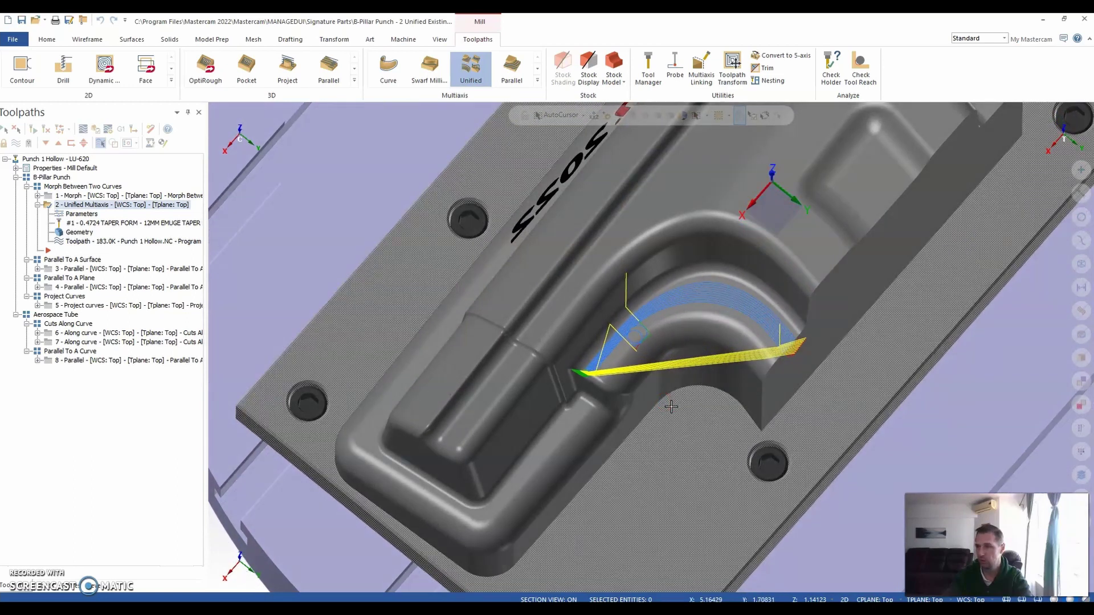
pyautogui.scroll(3, 670, 387)
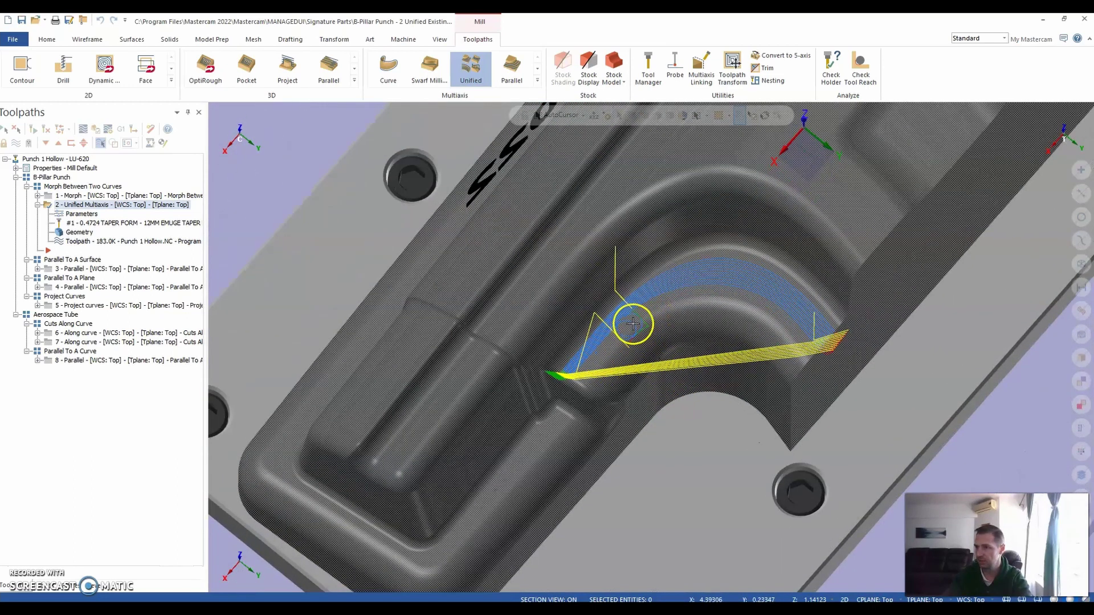
pyautogui.scroll(-3, 678, 400)
pyautogui.moveTo(678, 401); pyautogui.dragTo(631, 340, button='middle')
pyautogui.scroll(3, 631, 340)
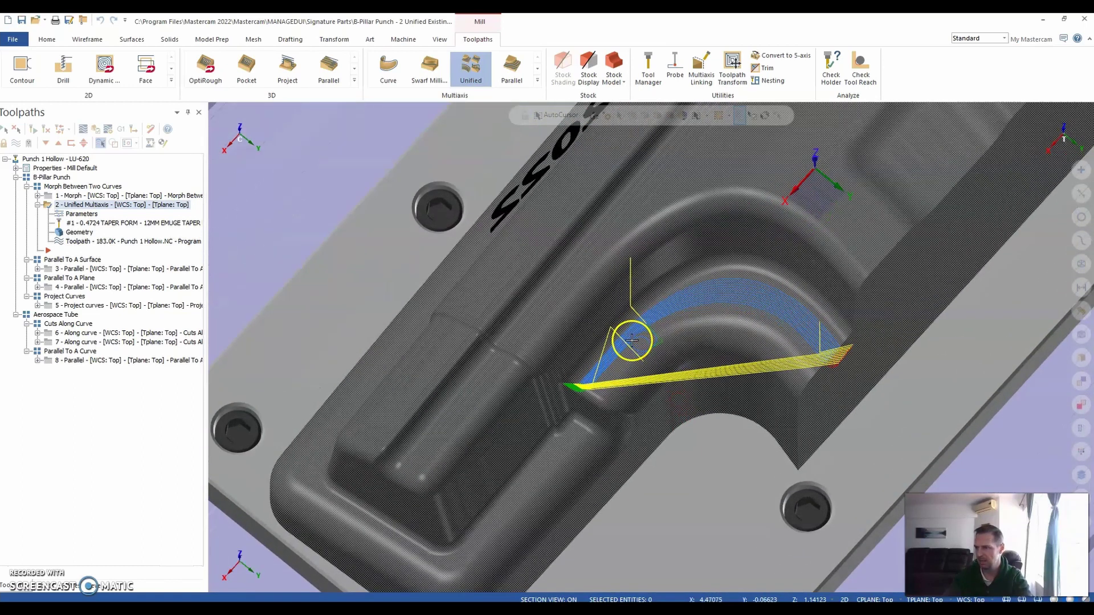
pyautogui.scroll(2, 651, 363)
pyautogui.scroll(-2, 651, 363)
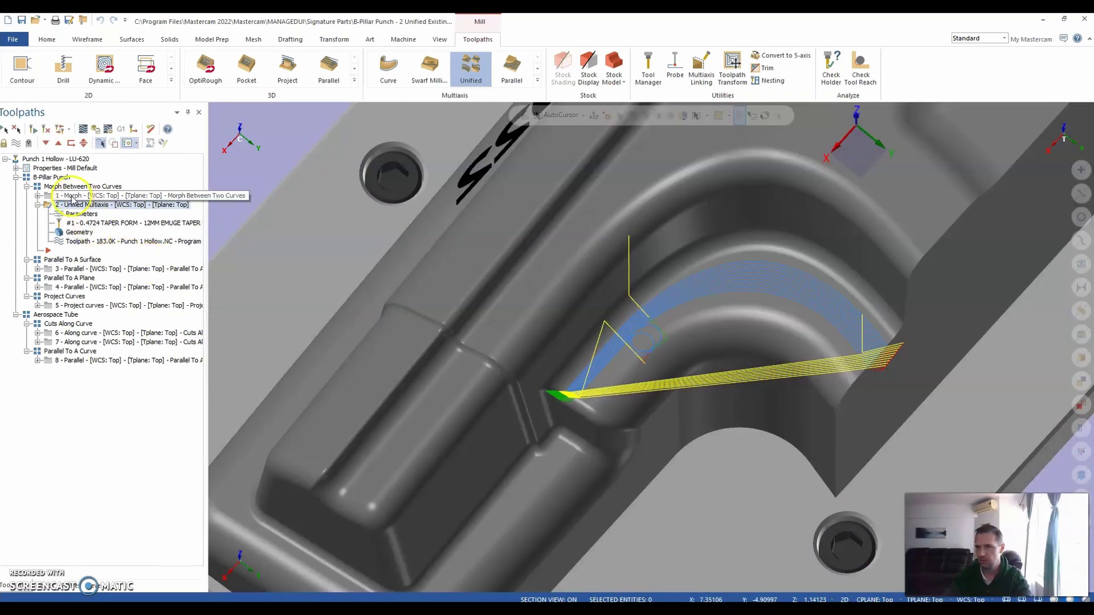
pyautogui.click(72, 196)
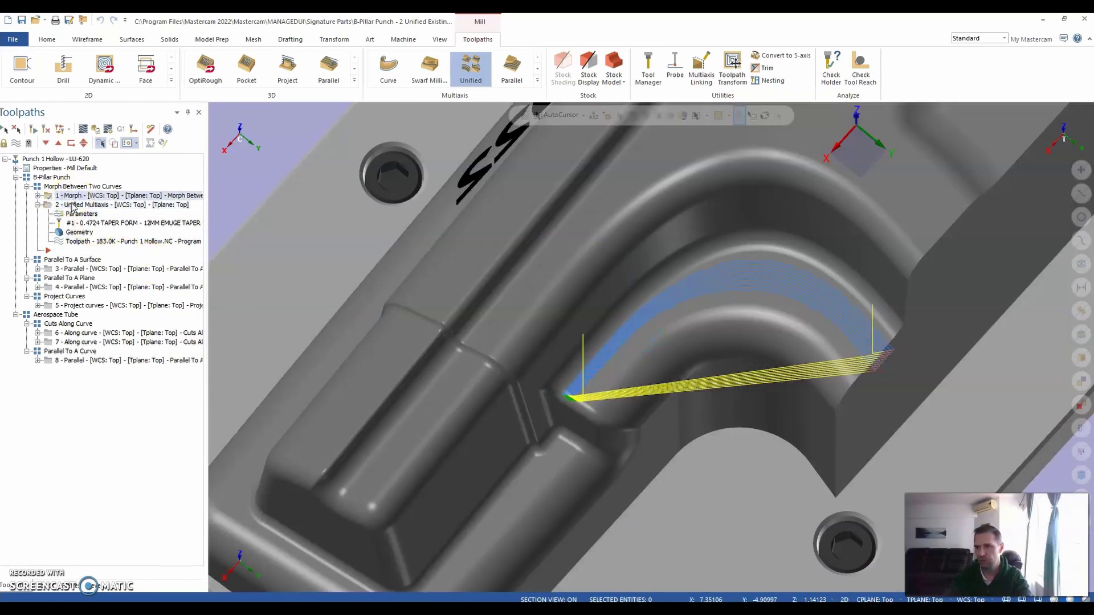
pyautogui.click(73, 206)
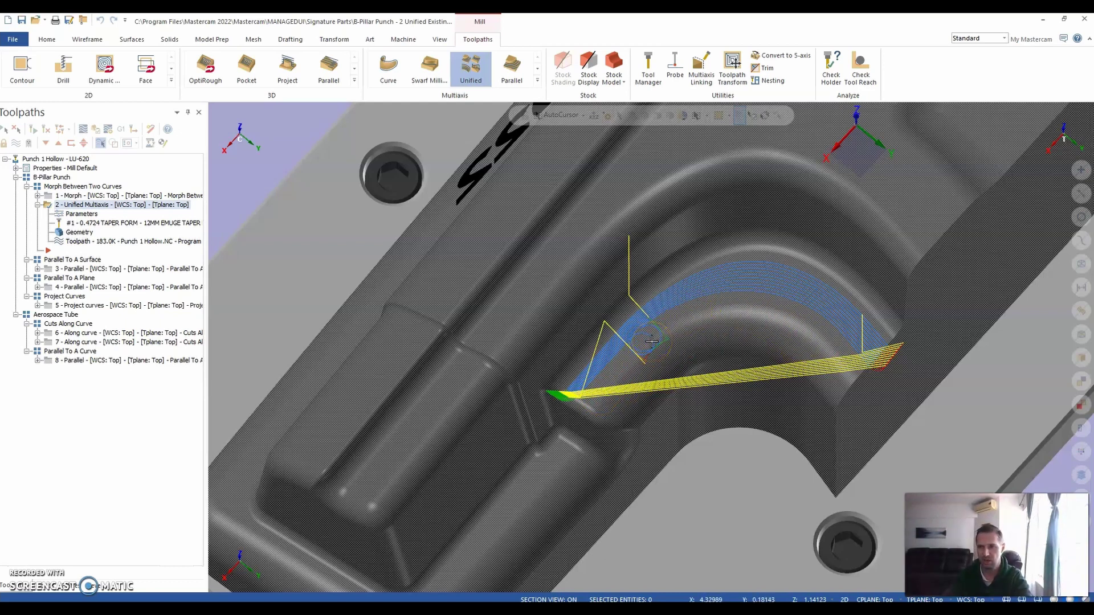
# Set the Unified toolpath's start margin to 0.005 and regenerate it
pyautogui.click(77, 216)
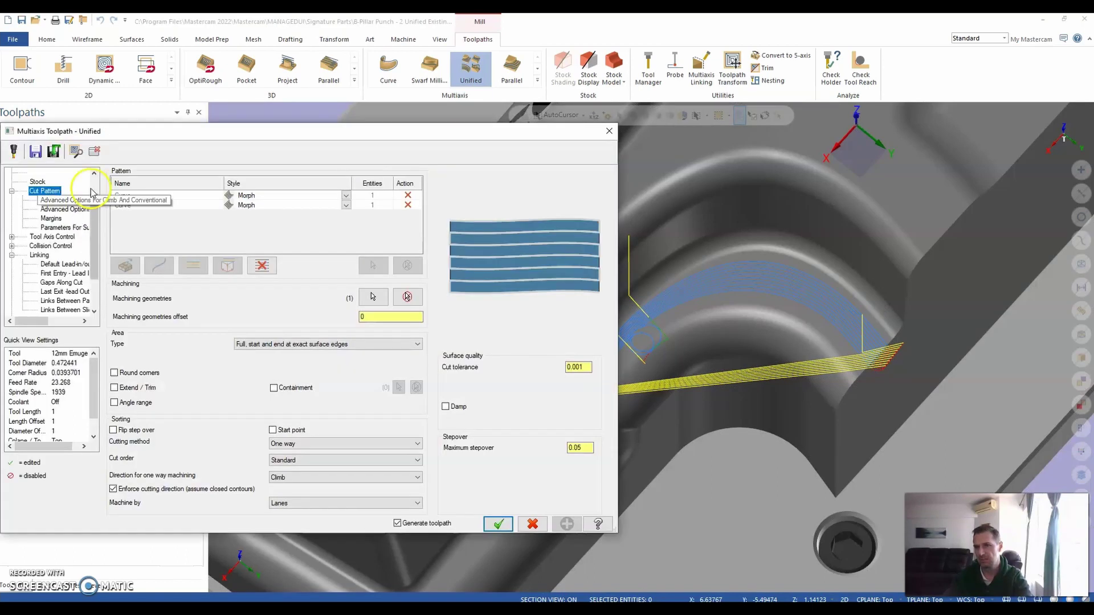
pyautogui.click(51, 219)
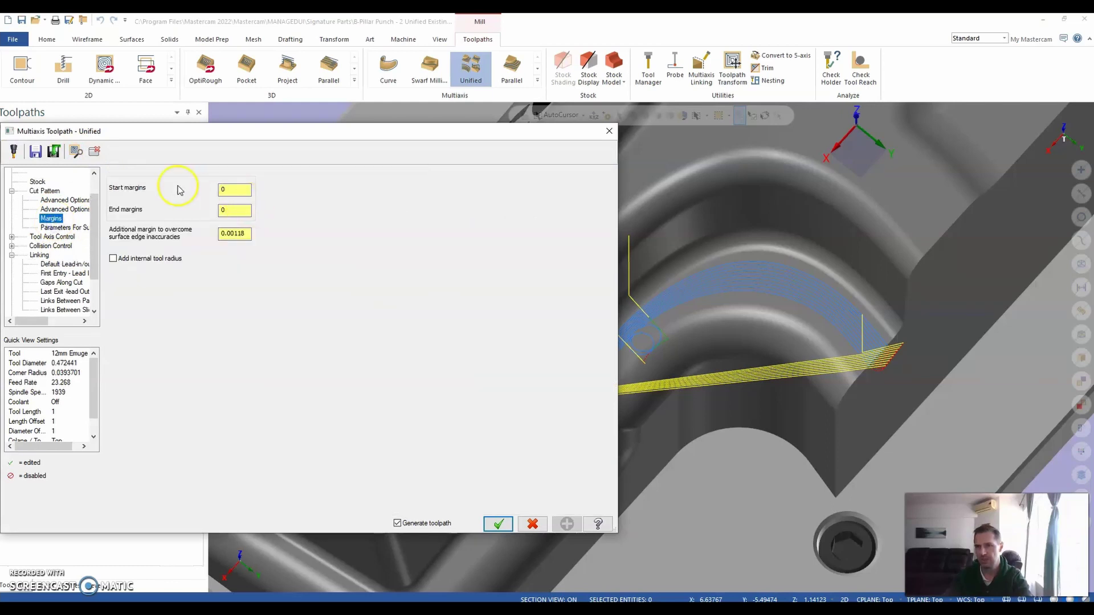
pyautogui.doubleClick(245, 191)
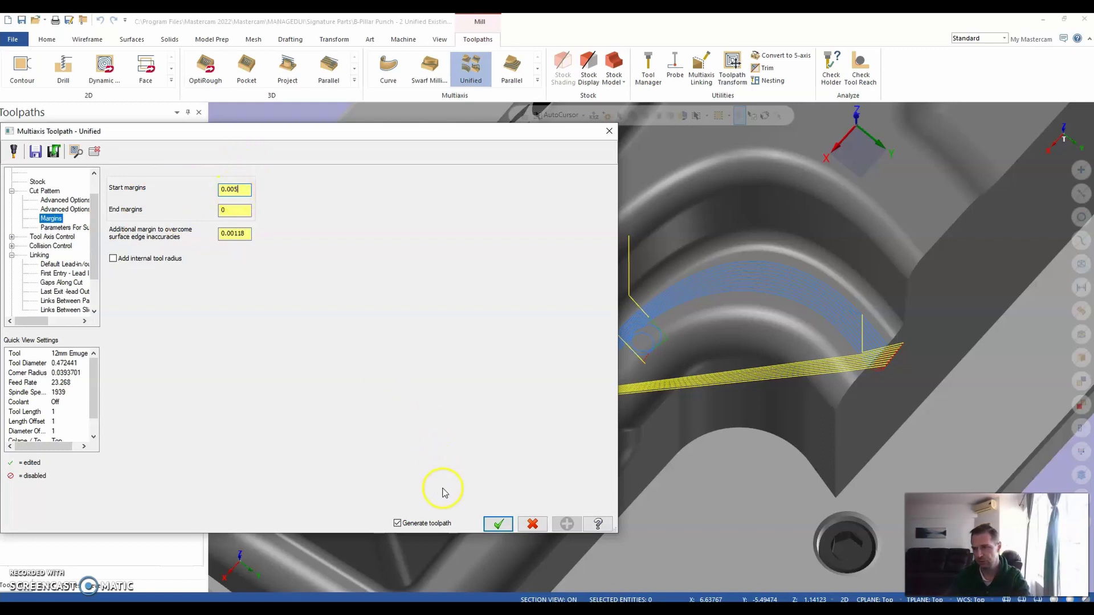
pyautogui.click(495, 527)
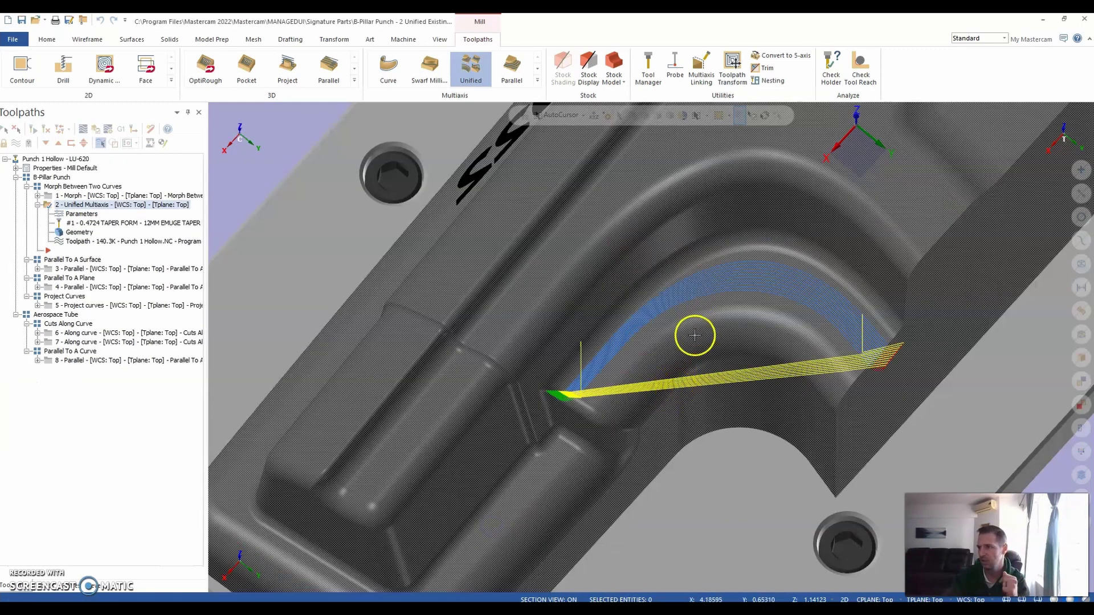
pyautogui.click(664, 334)
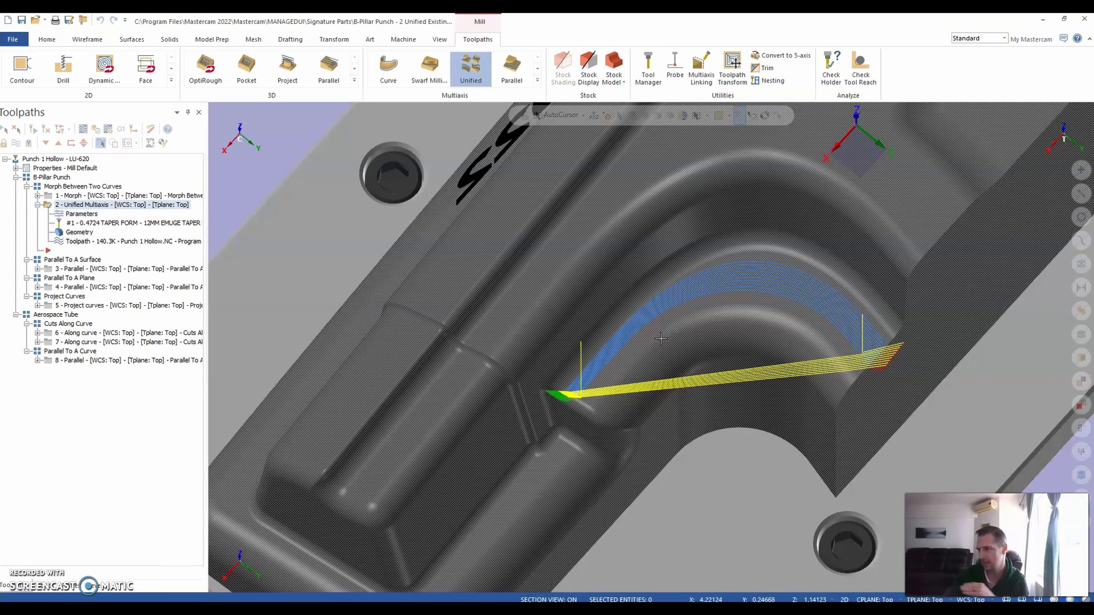
# Compare the original Morph operation with the Unified multiaxis operation and regenerate the Unified toolpath
pyautogui.click(167, 149)
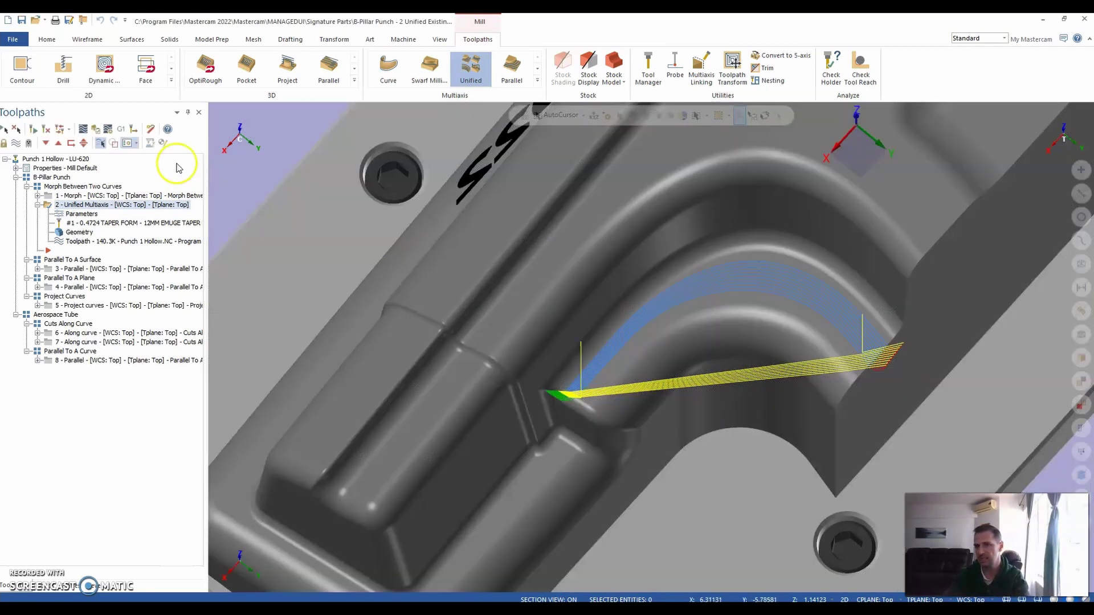
pyautogui.click(76, 197)
pyautogui.click(76, 206)
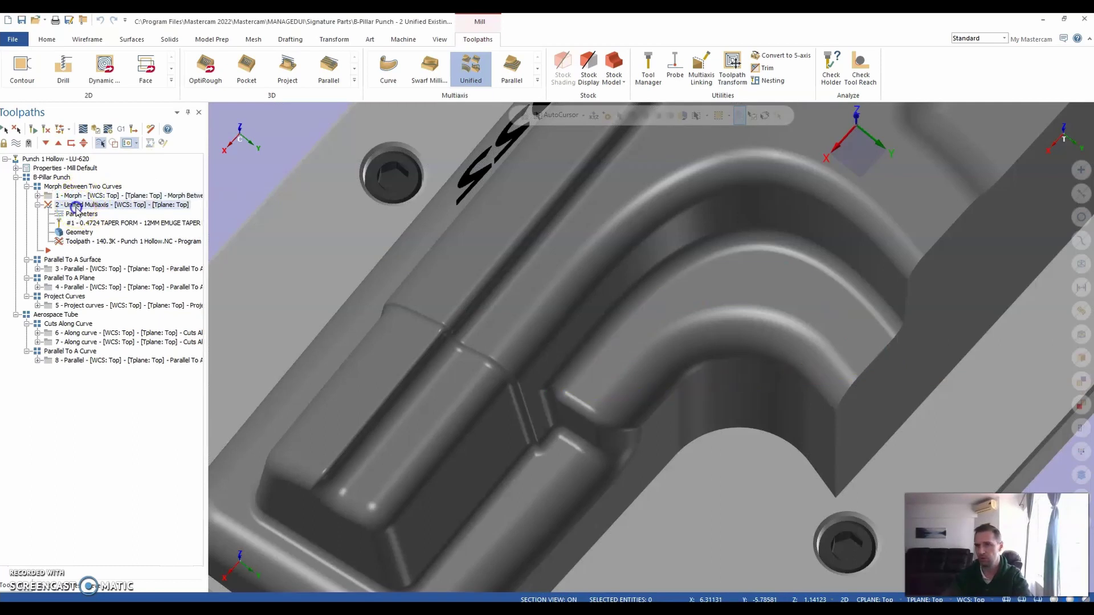
pyautogui.click(34, 131)
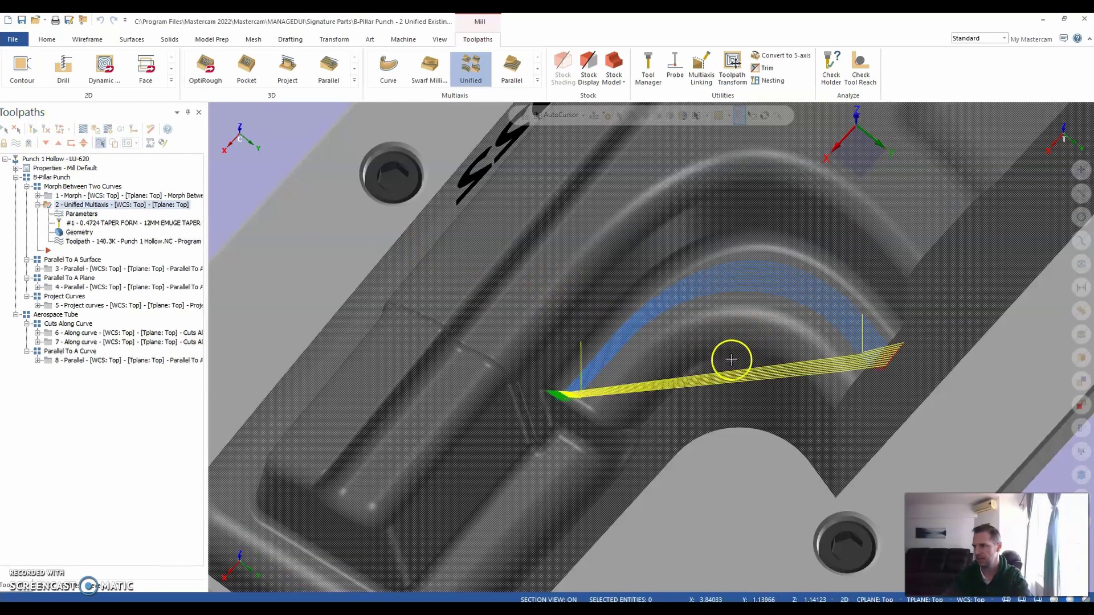
# Display the Morph and Unified toolpaths in turn and examine the Unified cutting passes and linking moves across the whole punch
pyautogui.click(63, 196)
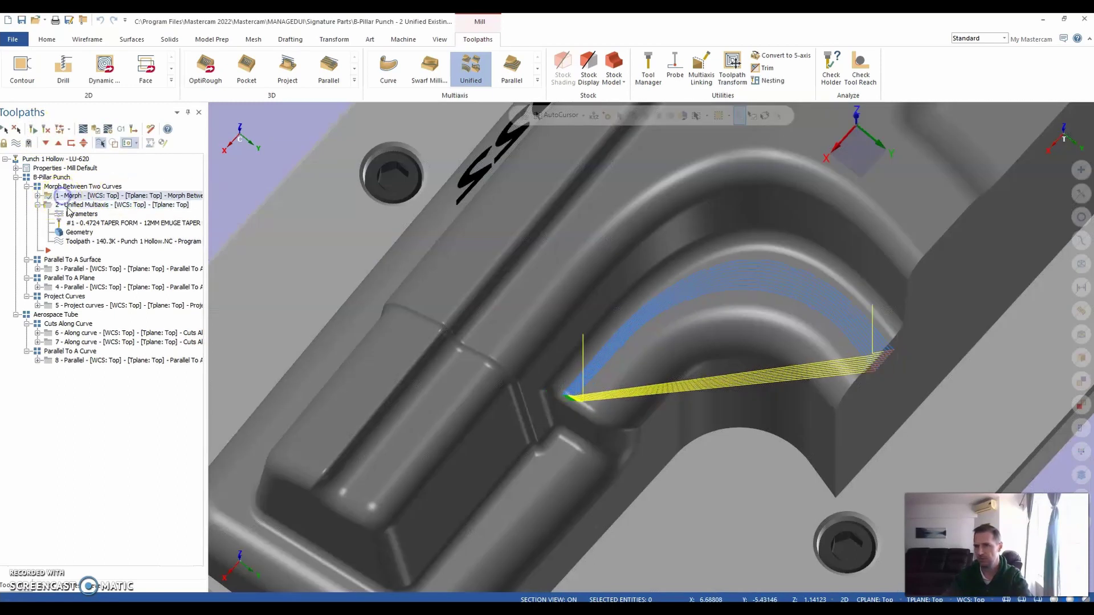
pyautogui.click(67, 206)
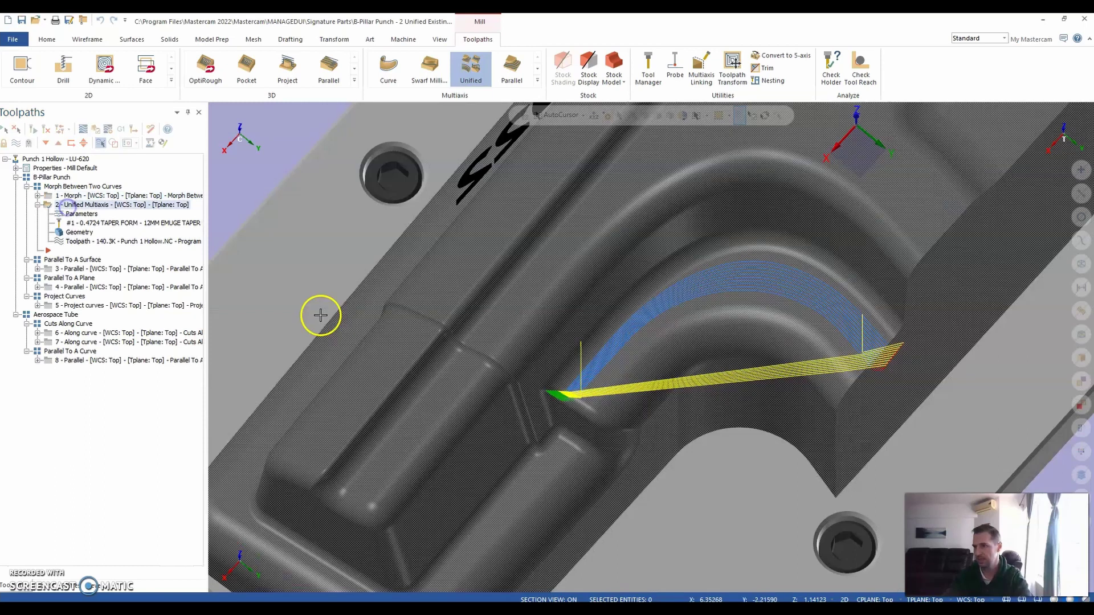
pyautogui.moveTo(320, 313)
pyautogui.mouseDown(button='middle')
pyautogui.moveTo(742, 442)
pyautogui.moveTo(732, 396)
pyautogui.moveTo(522, 376)
pyautogui.mouseUp(button='middle')
pyautogui.scroll(-5, 736, 394)
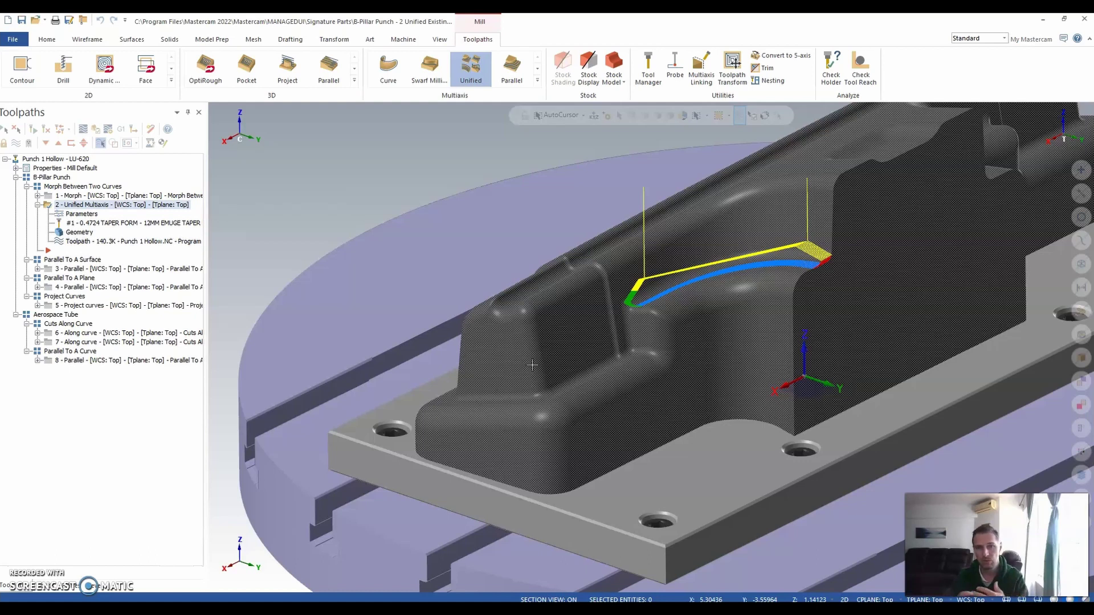
pyautogui.moveTo(532, 365); pyautogui.dragTo(317, 213, button='middle')
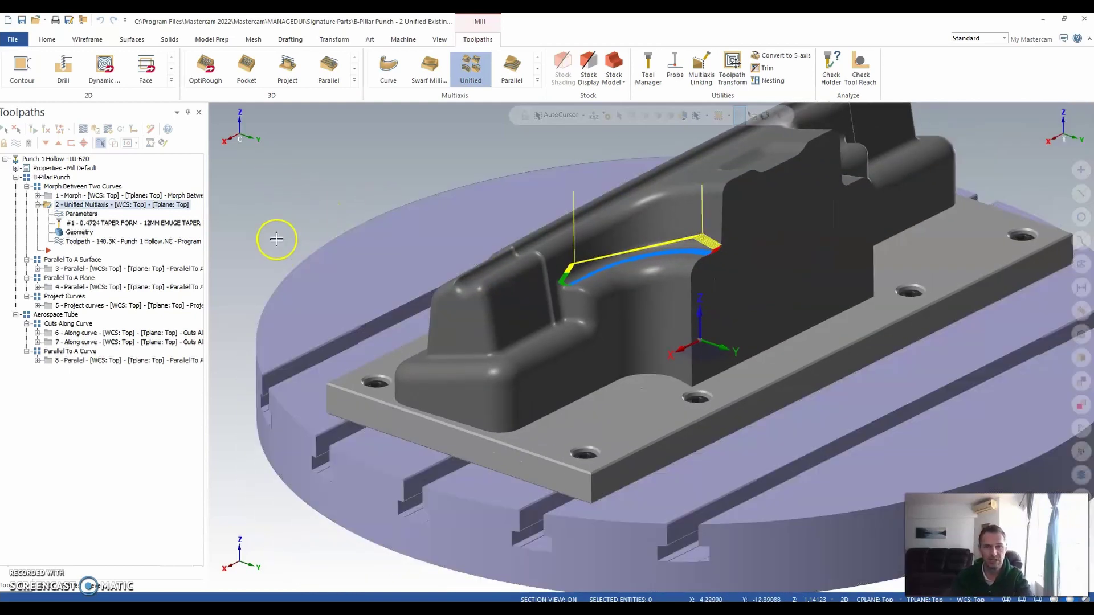
pyautogui.click(285, 212)
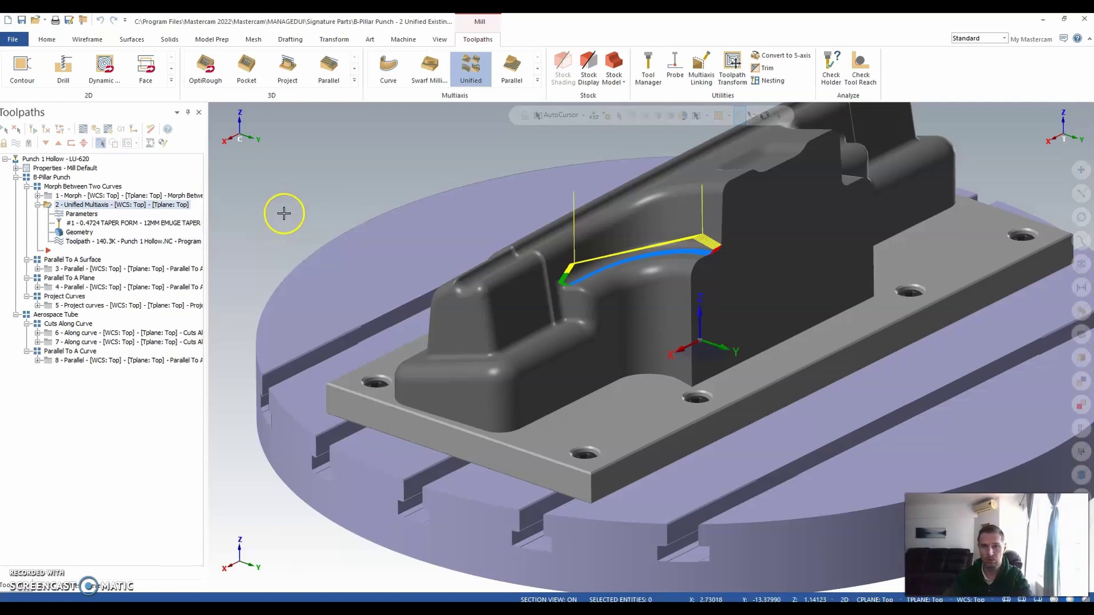